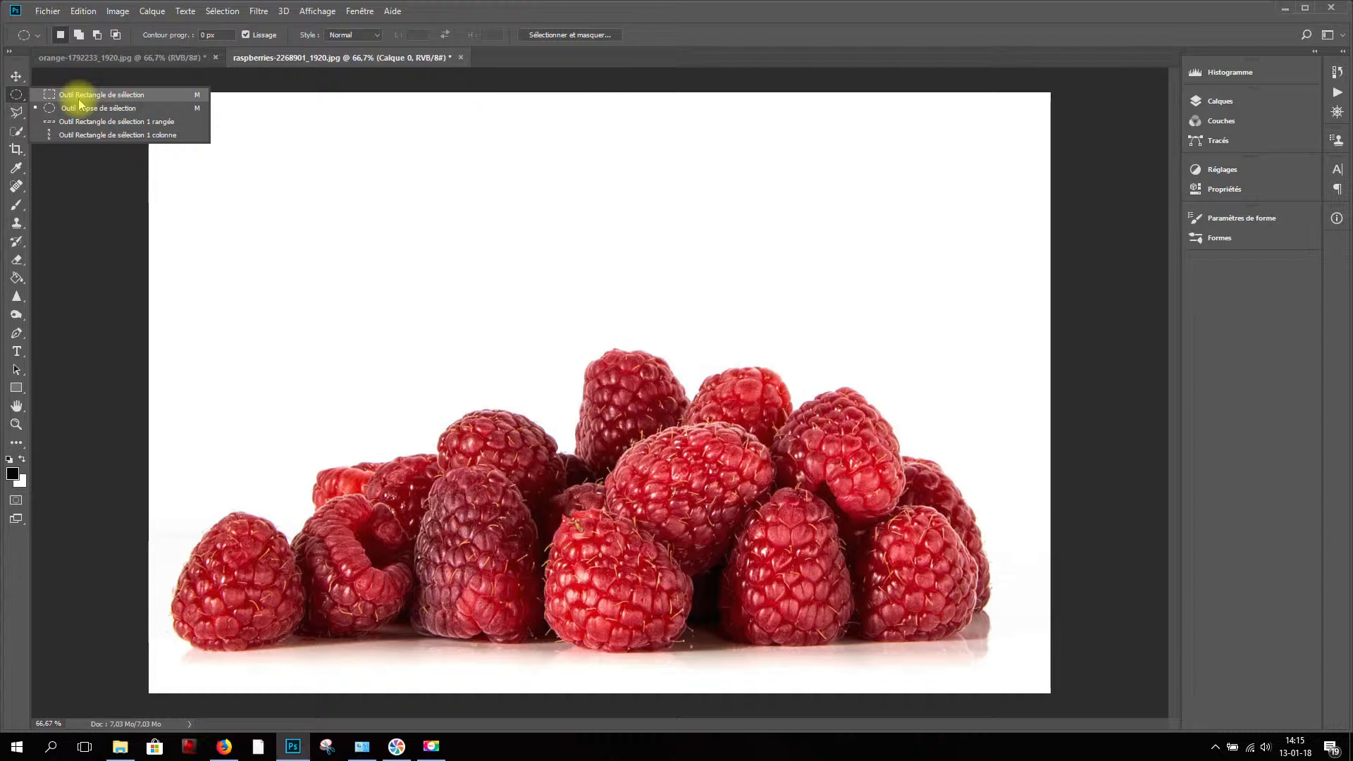
# Draw a rectangular selection over the lower central raspberries, and replace it by selecting the entire image
pyautogui.click(83, 98)
pyautogui.moveTo(533, 491); pyautogui.dragTo(797, 587)
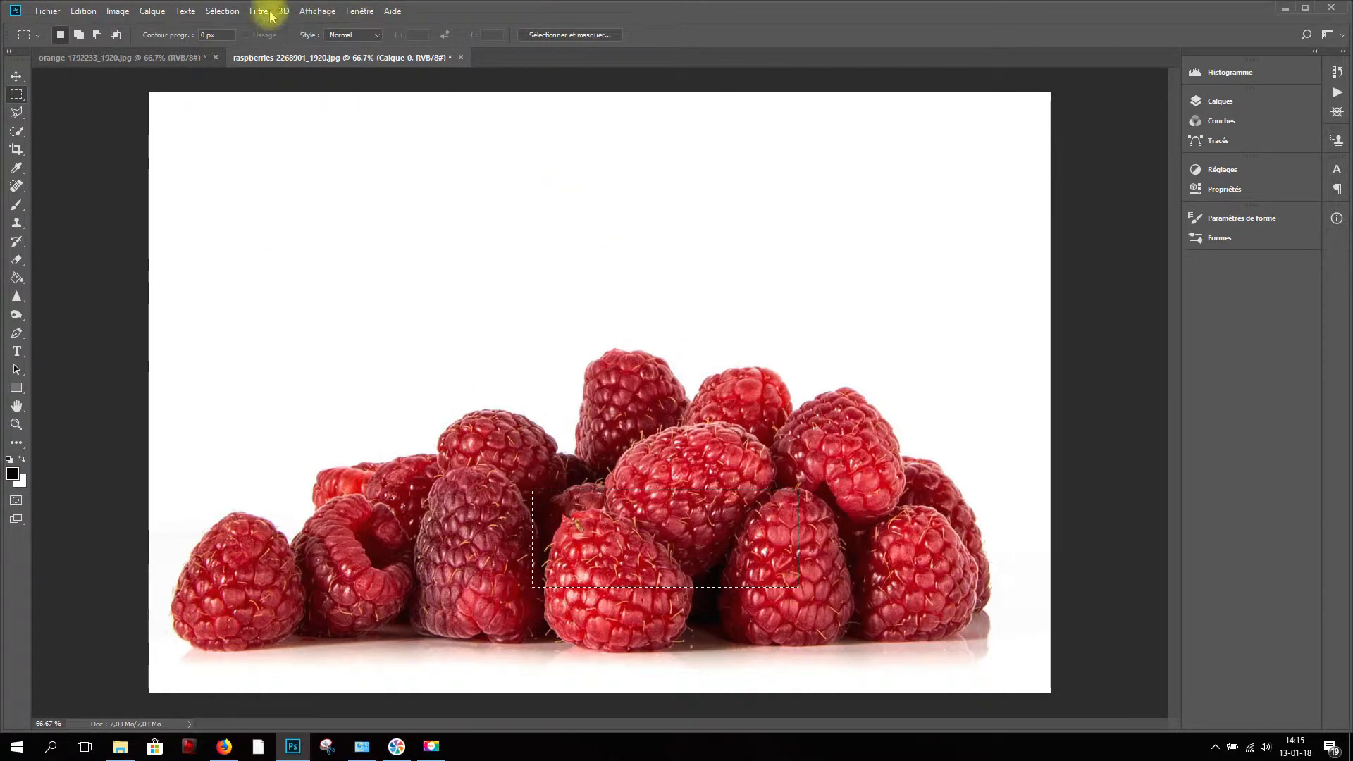
pyautogui.click(209, 11)
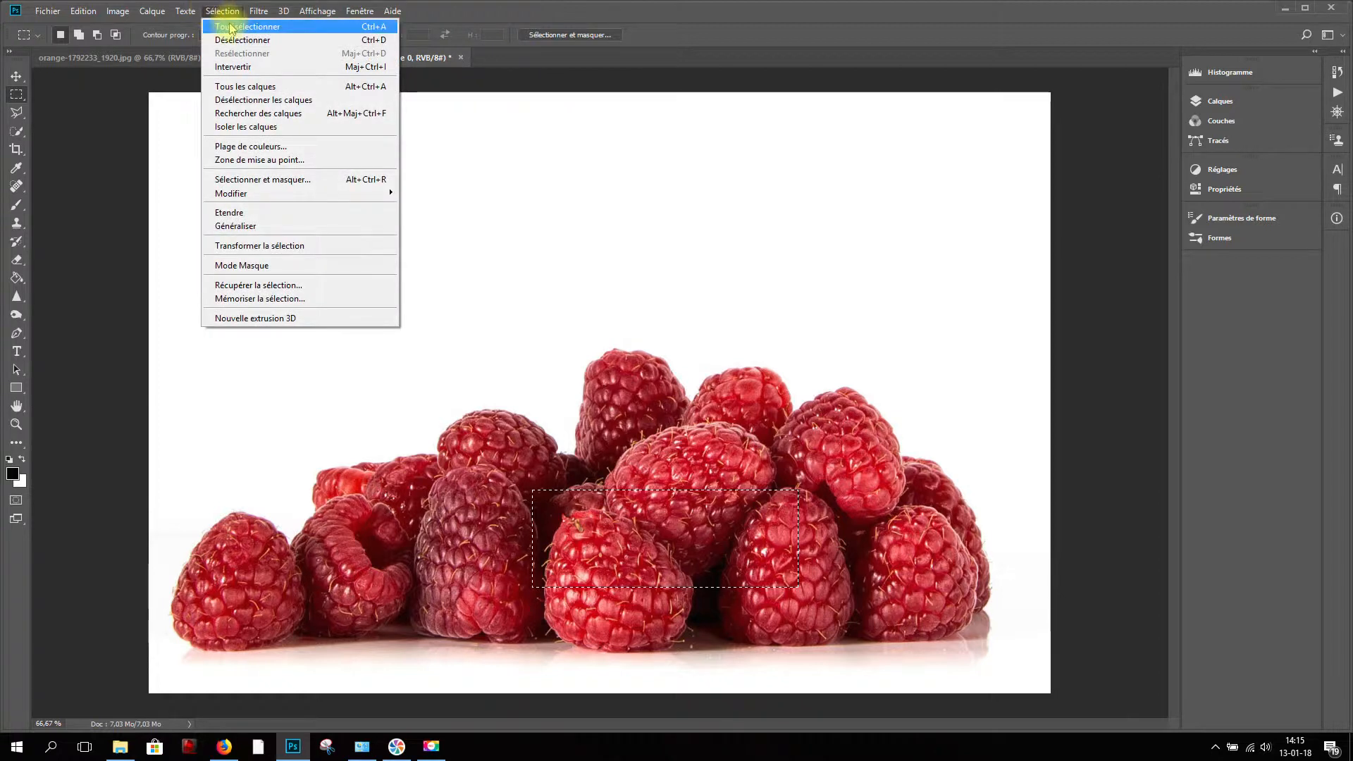
pyautogui.click(231, 26)
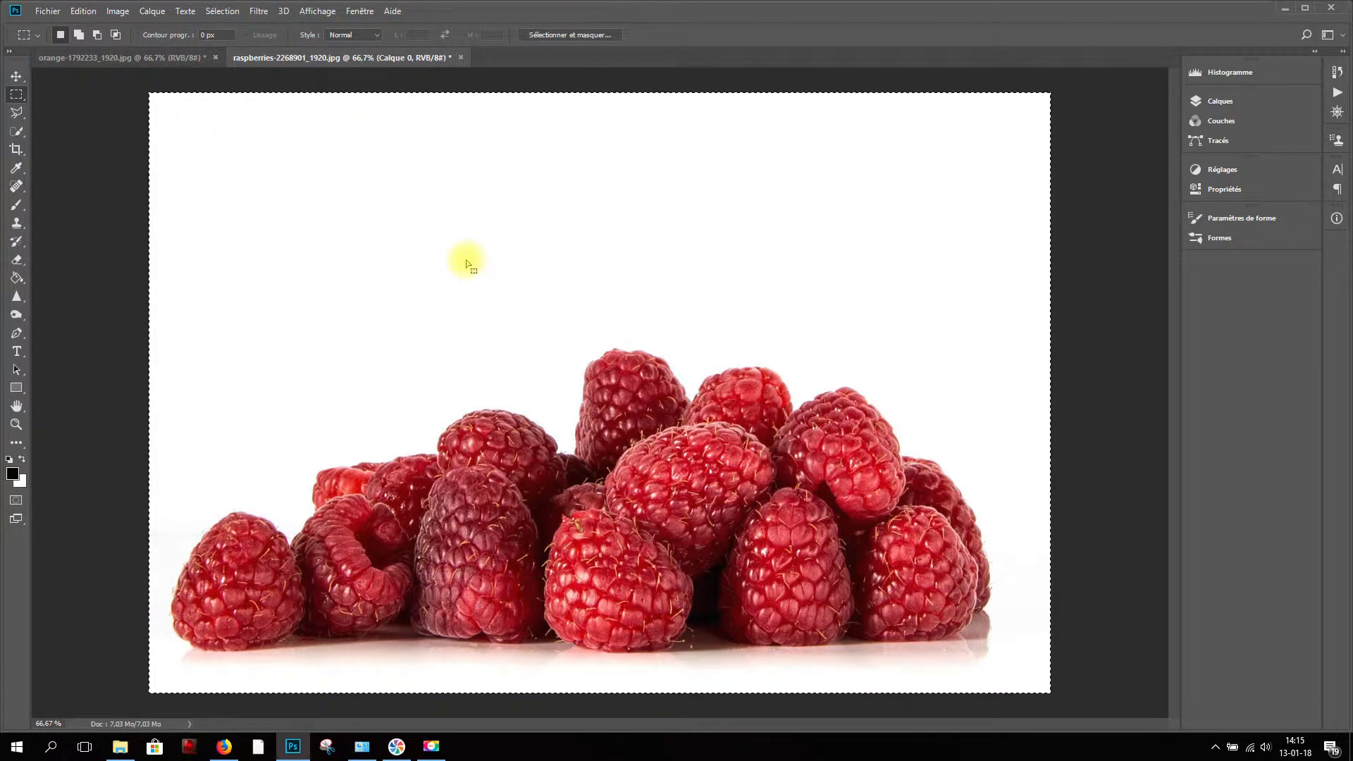
# Deselect the entire image and restore that selection with the Resélectionner command
pyautogui.click(223, 12)
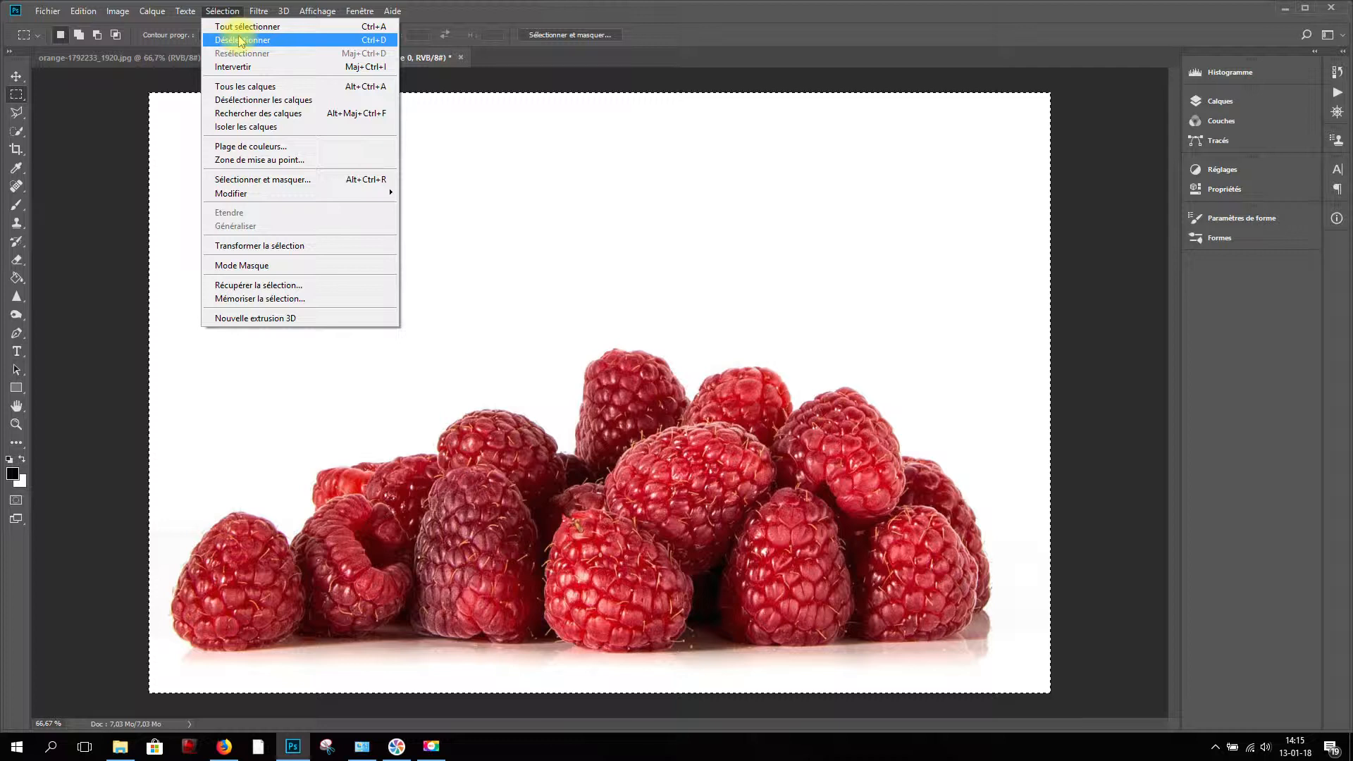
pyautogui.click(240, 41)
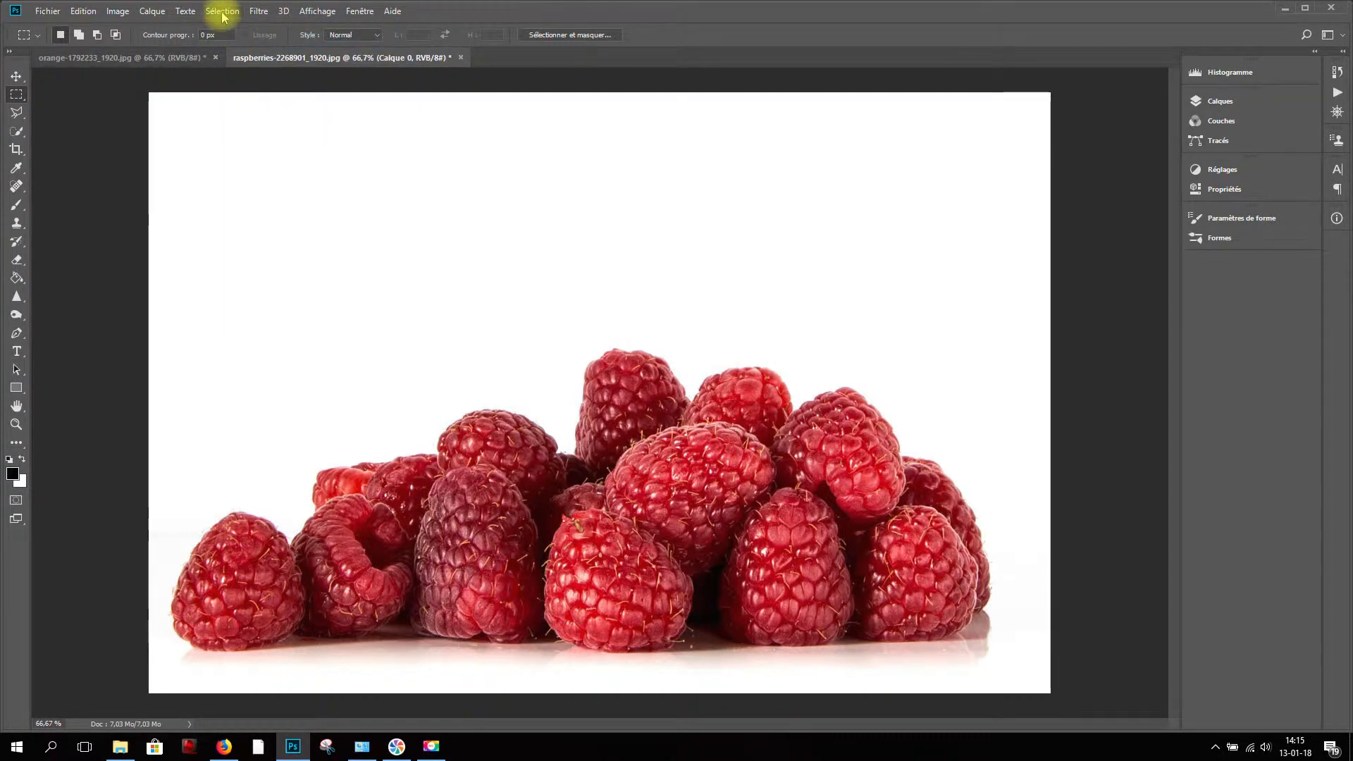
pyautogui.click(222, 15)
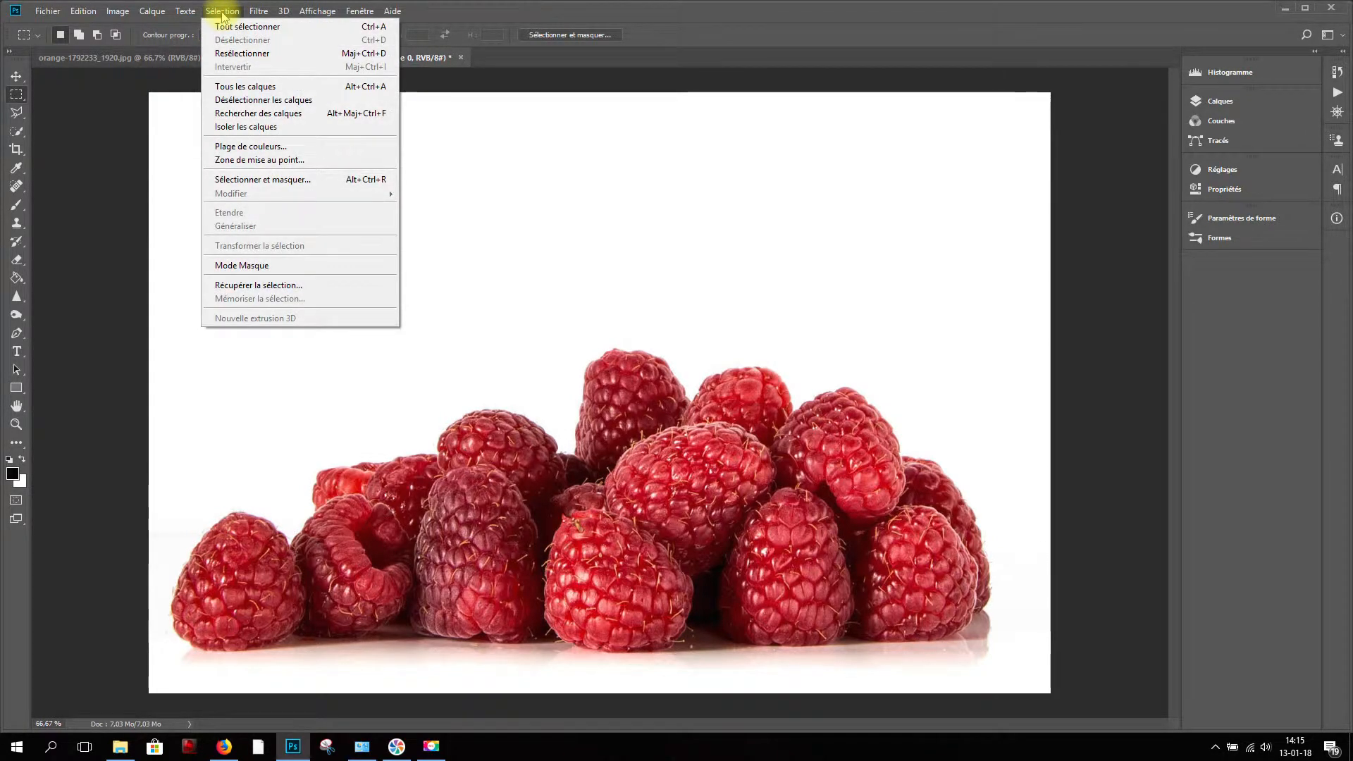
pyautogui.click(247, 55)
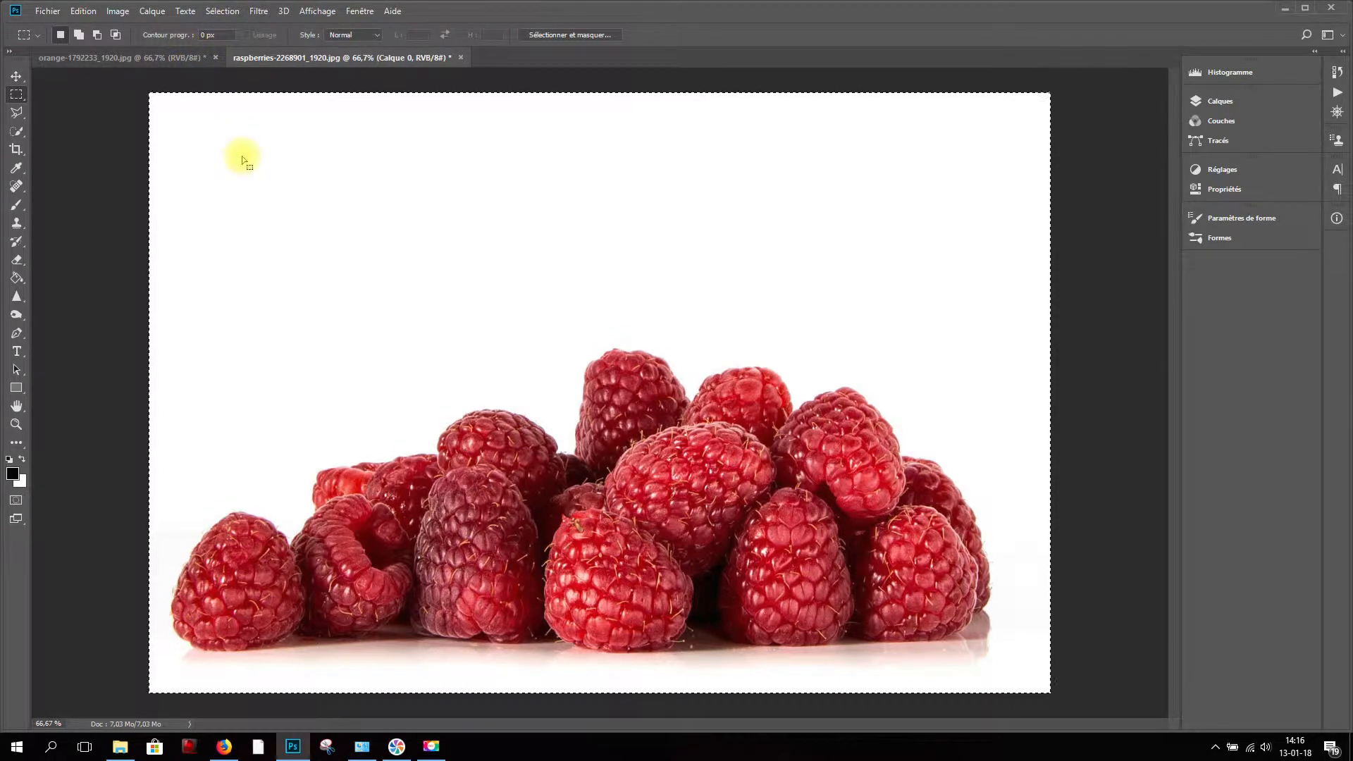
# Replace the current selection with a rectangle across the lower central raspberries and invert it
pyautogui.hotkey('ctrl', 'd')
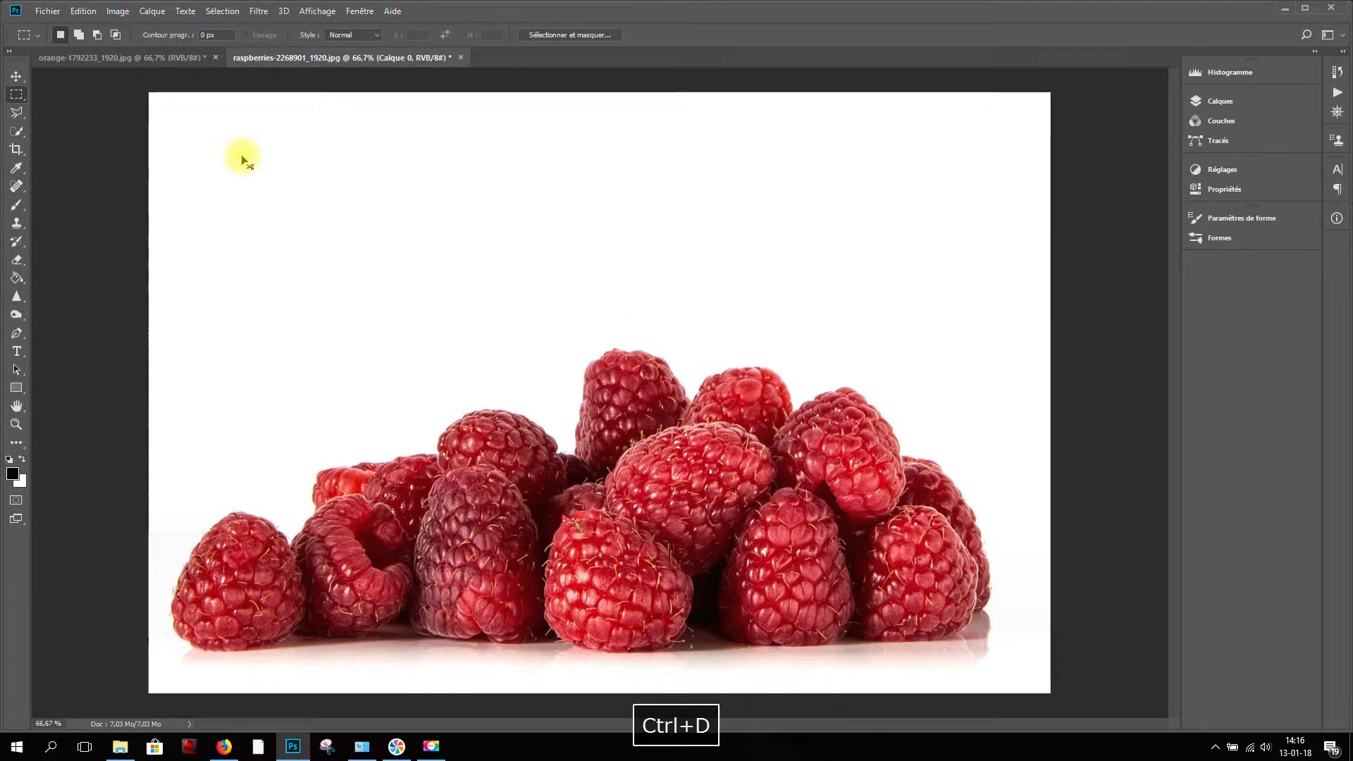
pyautogui.click(223, 11)
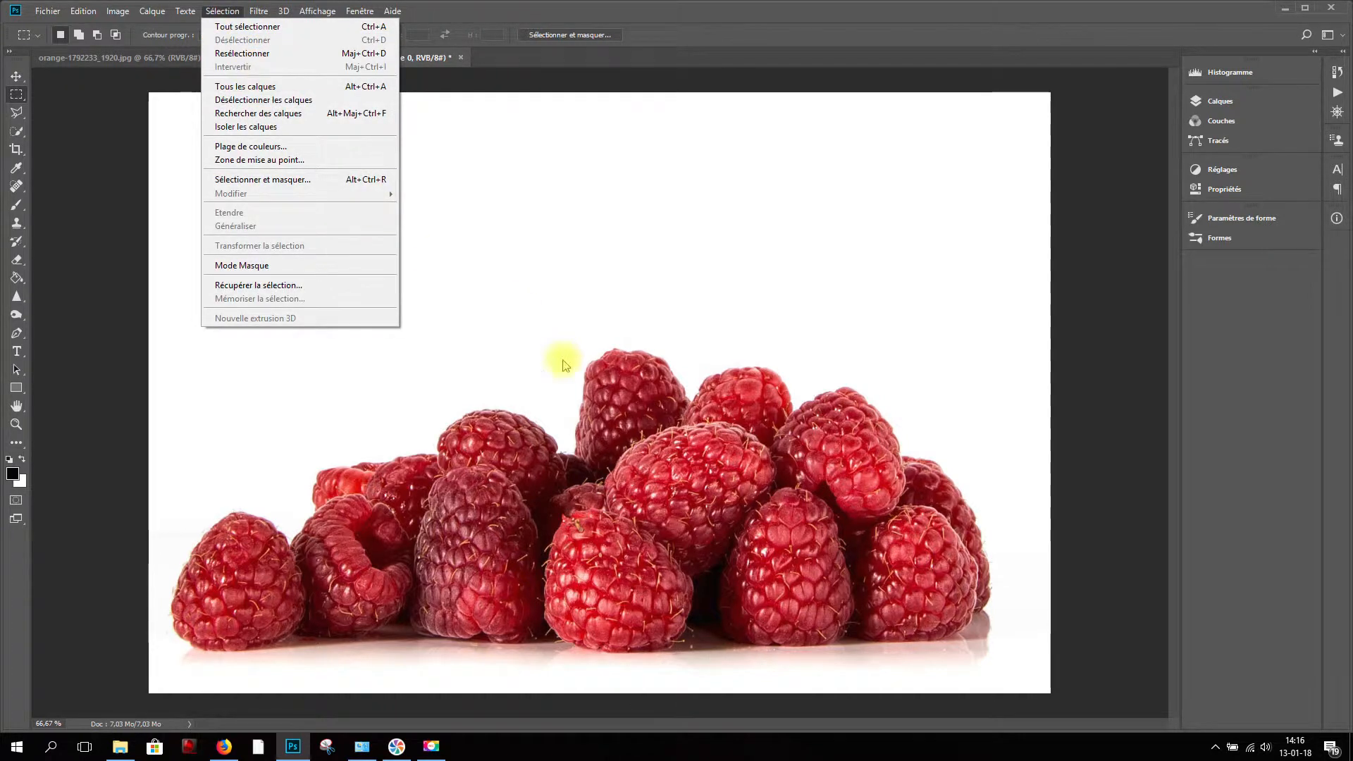
pyautogui.click(16, 94)
pyautogui.moveTo(466, 471); pyautogui.dragTo(793, 592)
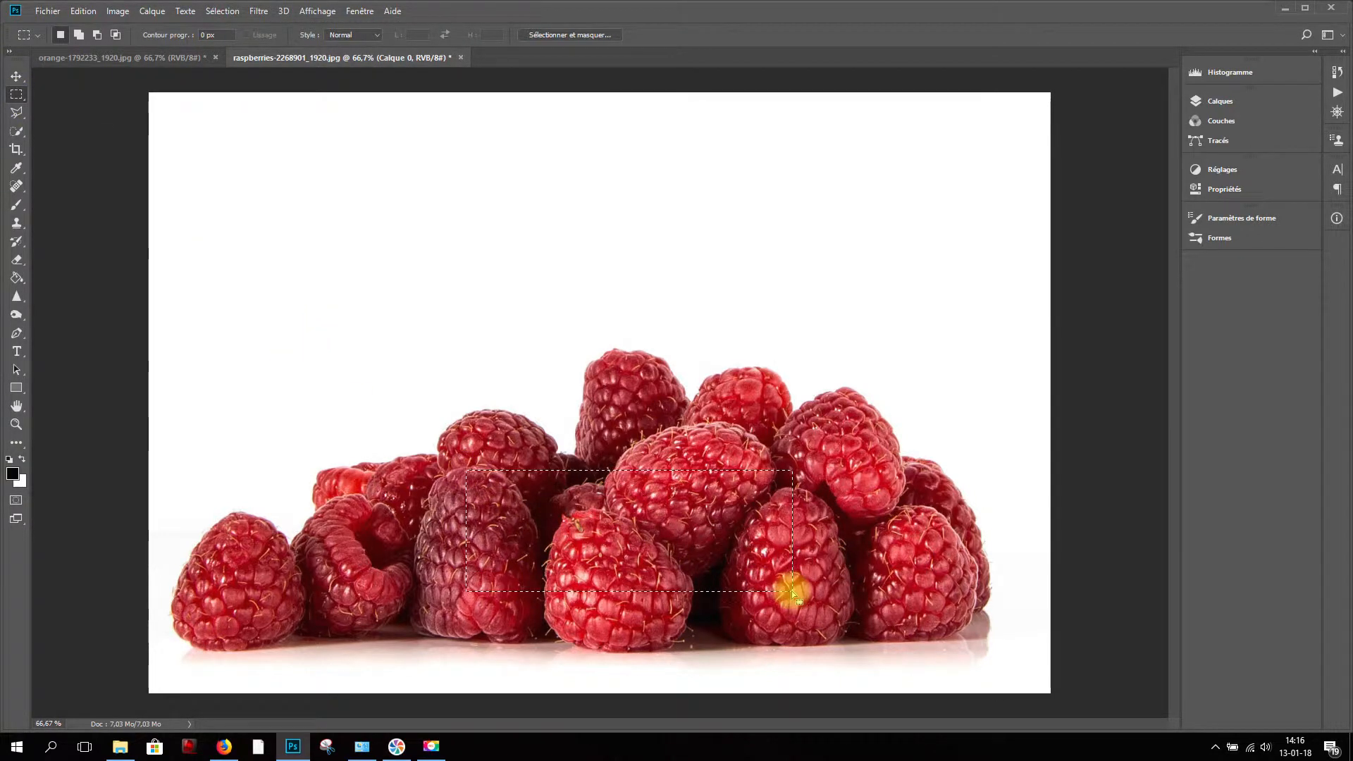
pyautogui.click(223, 10)
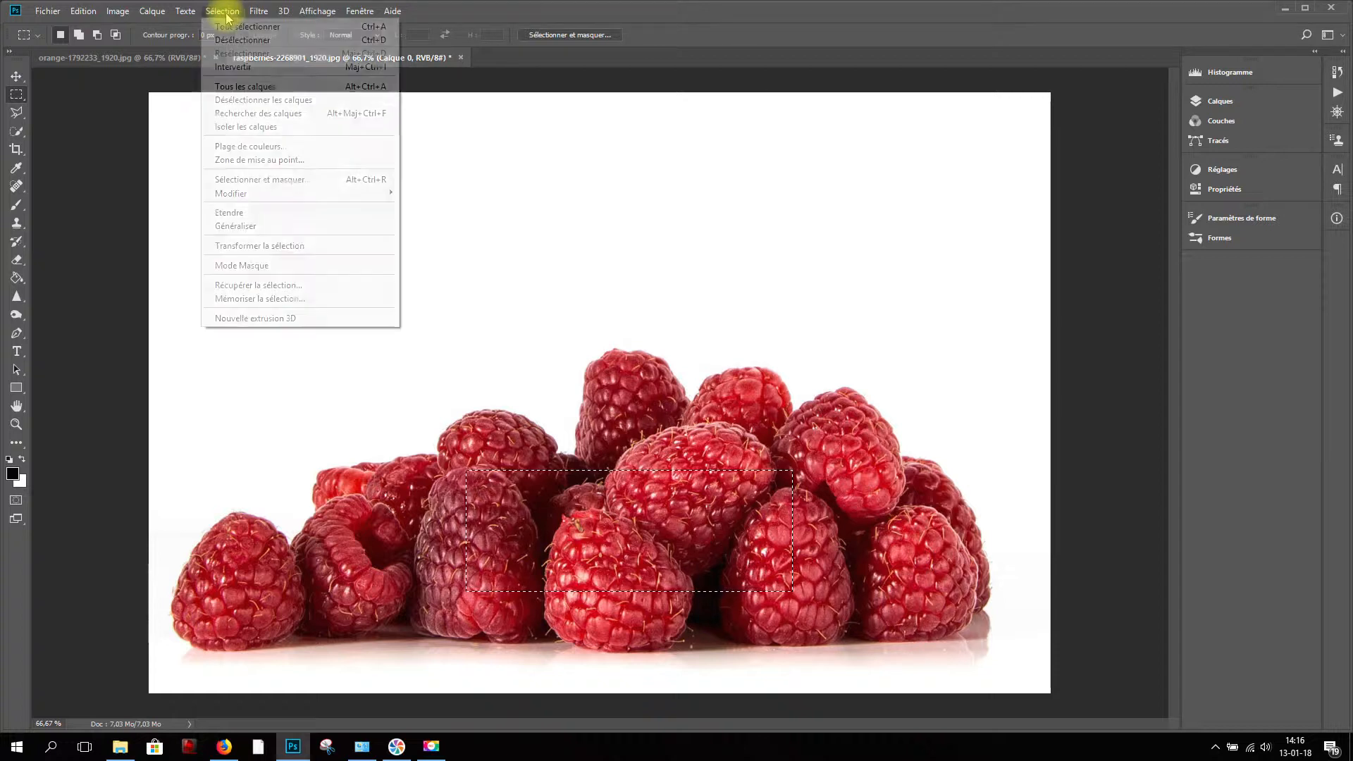
pyautogui.click(251, 68)
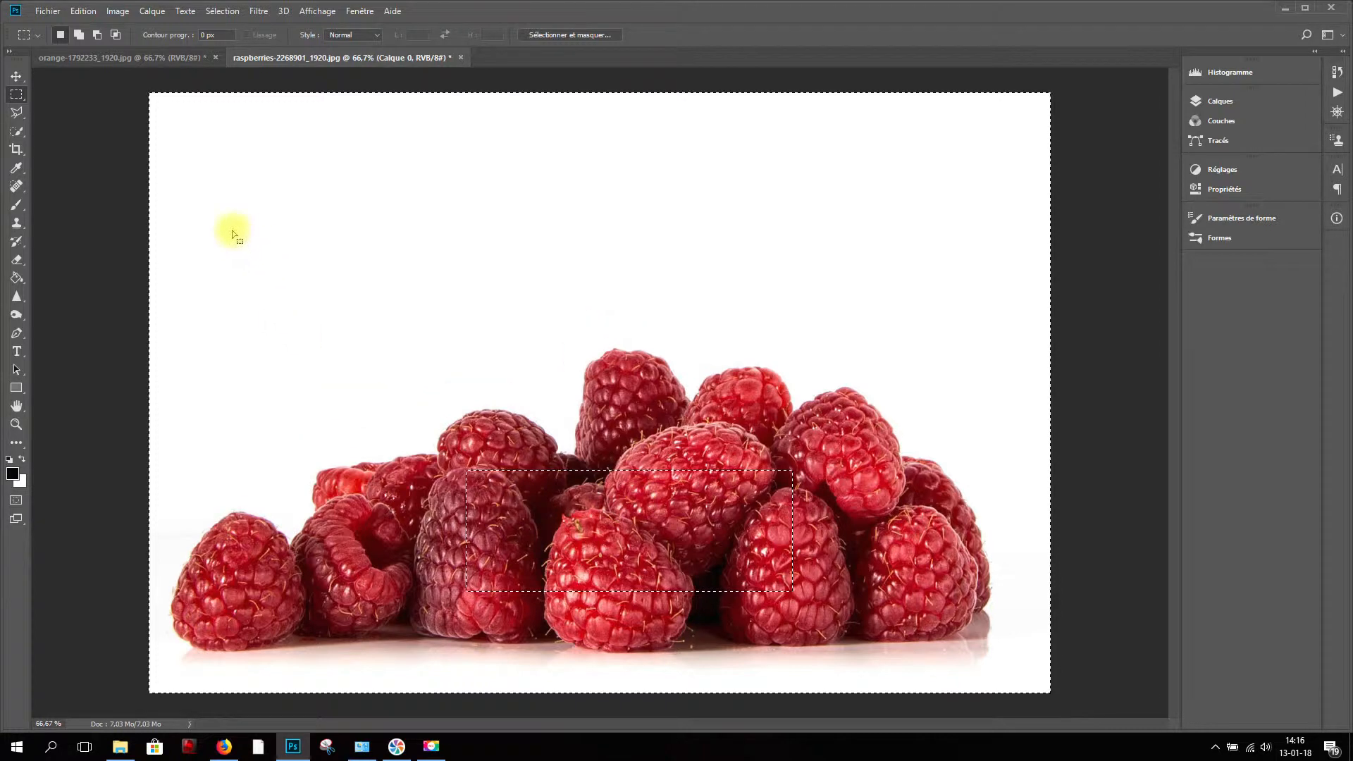
# Try moving the pixels outside the rectangle slightly to the left, undo the move, and clear the selection
pyautogui.click(21, 78)
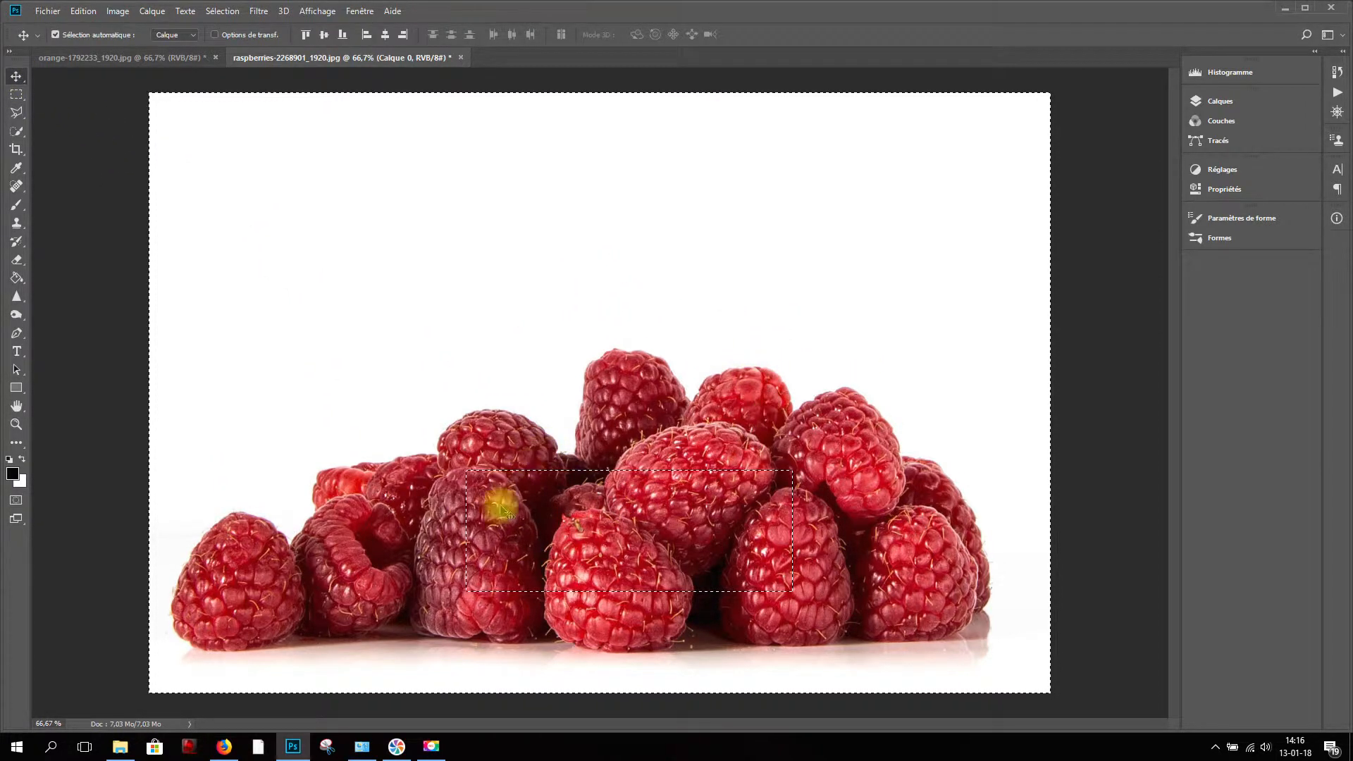
pyautogui.moveTo(666, 318)
pyautogui.mouseDown()
pyautogui.moveTo(637, 226)
pyautogui.moveTo(687, 349)
pyautogui.moveTo(644, 302)
pyautogui.moveTo(646, 326)
pyautogui.mouseUp()
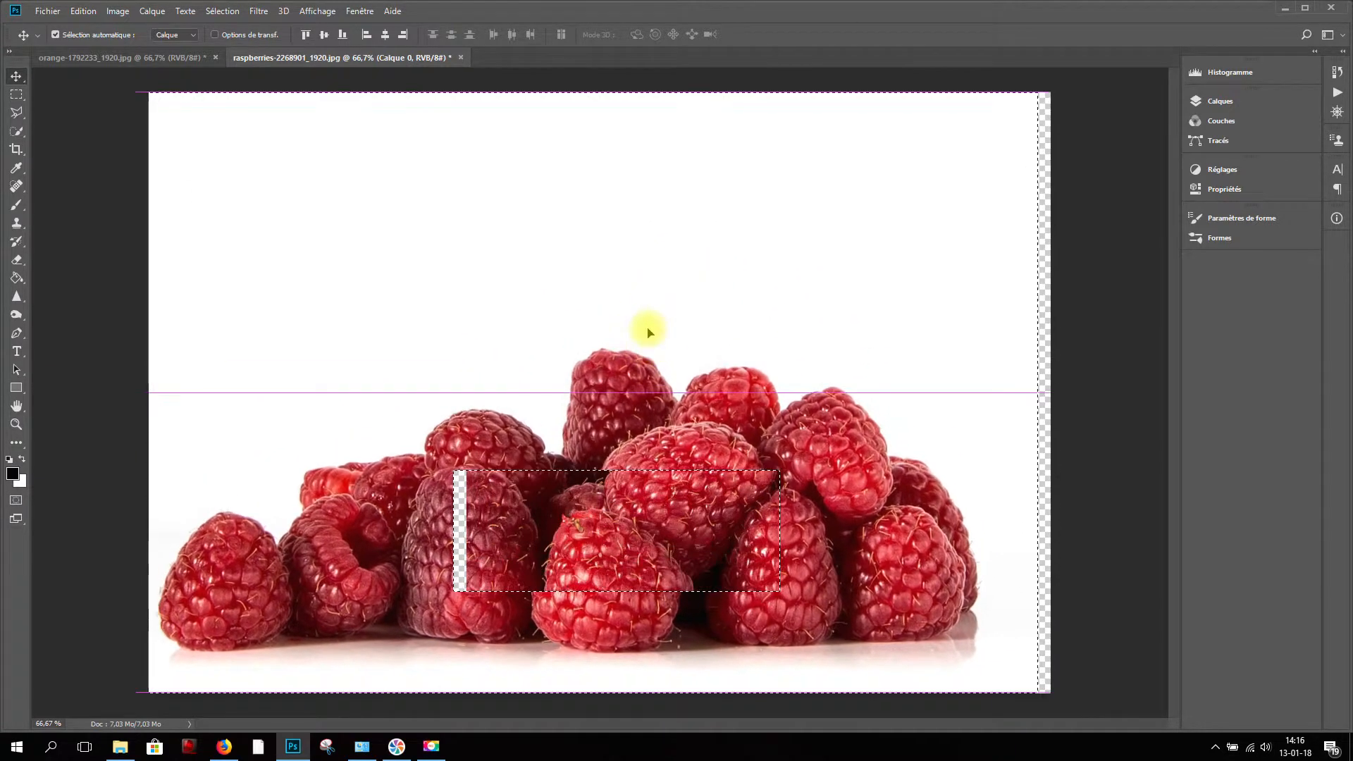
pyautogui.hotkey('ctrl', 'z')
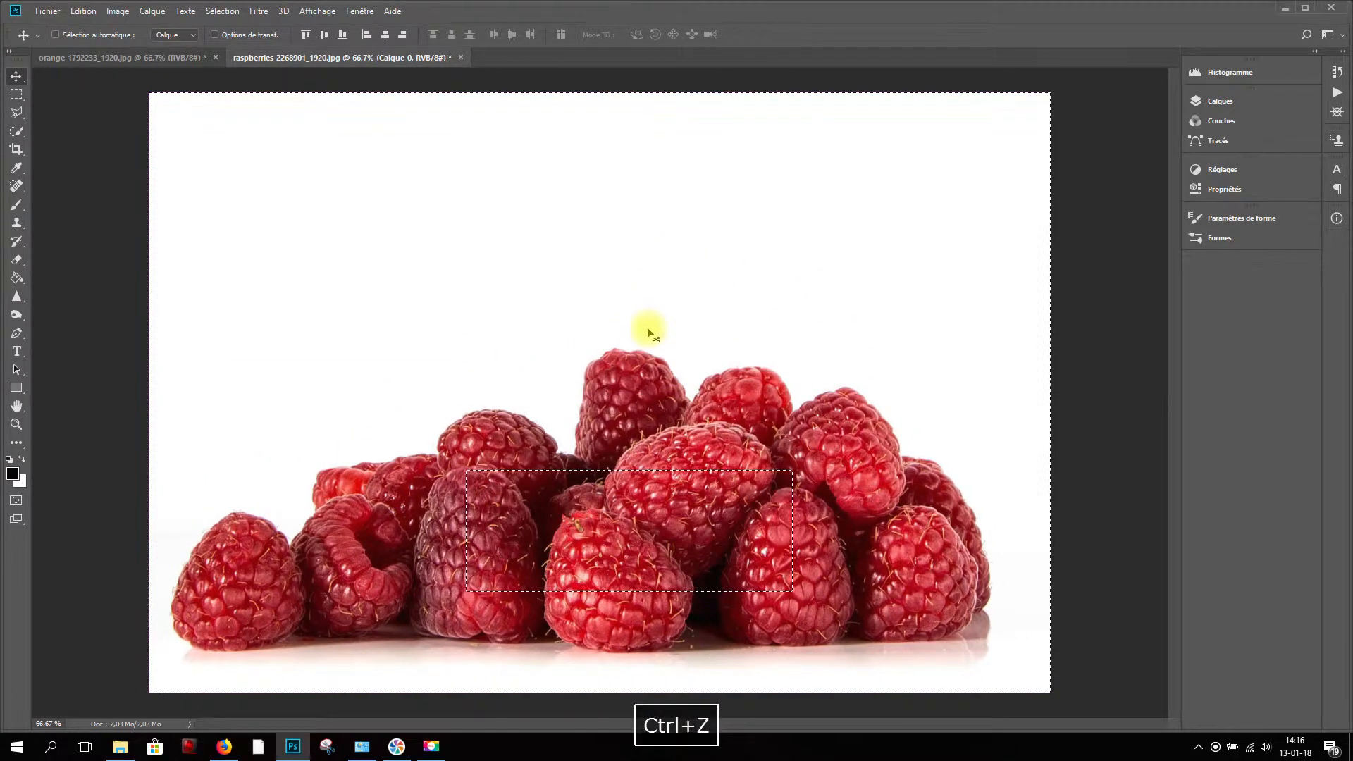
pyautogui.hotkey('ctrl', 'alt', 'z')
pyautogui.hotkey('ctrl', 'd')
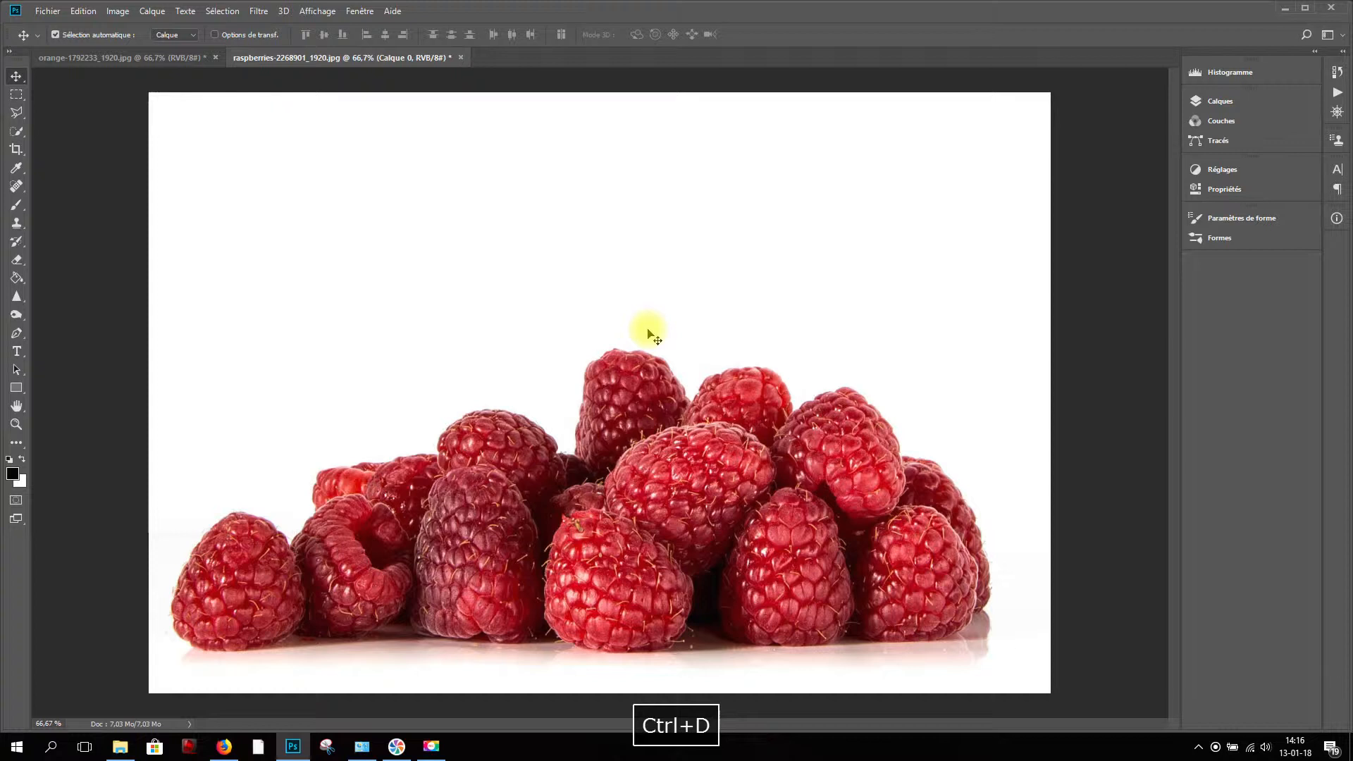
# Display the layer list of the raspberry image and review the available selection commands
pyautogui.click(260, 11)
pyautogui.moveTo(231, 15)
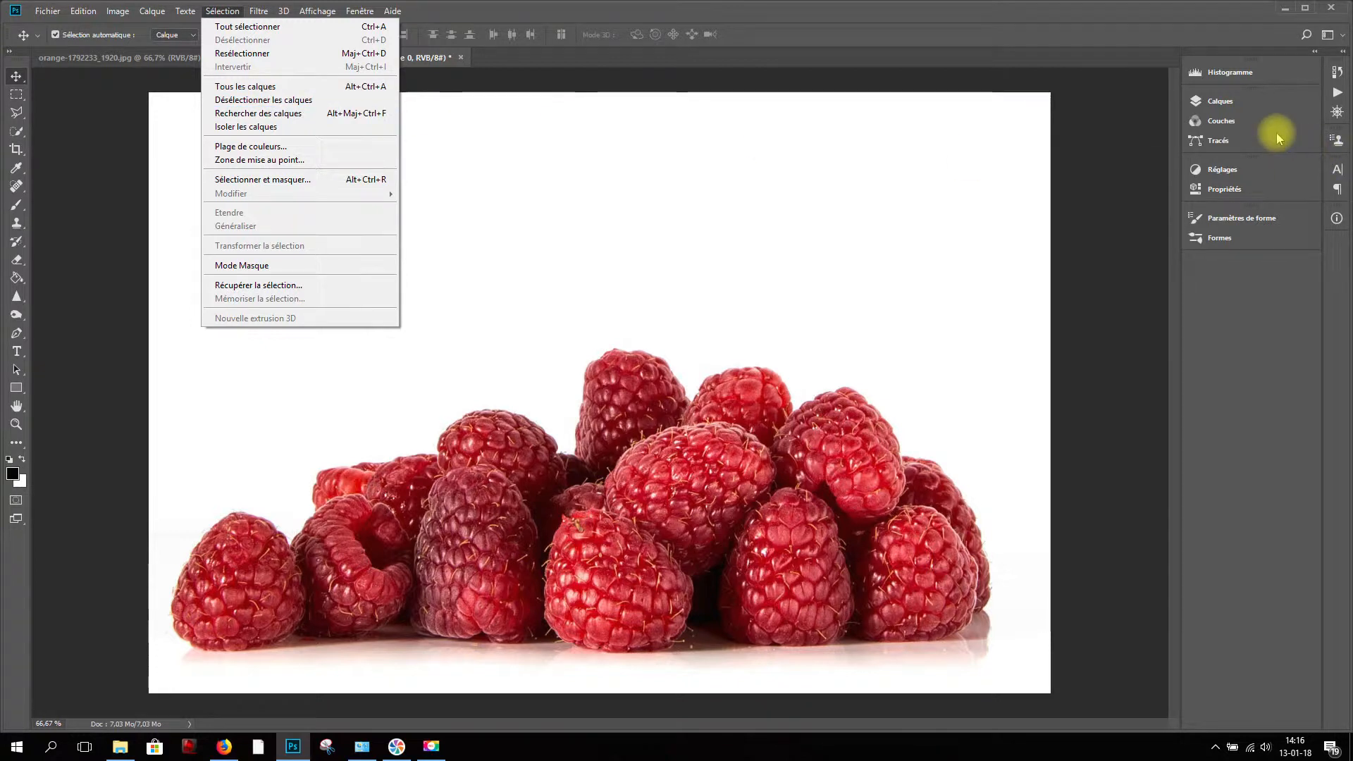
pyautogui.click(1222, 101)
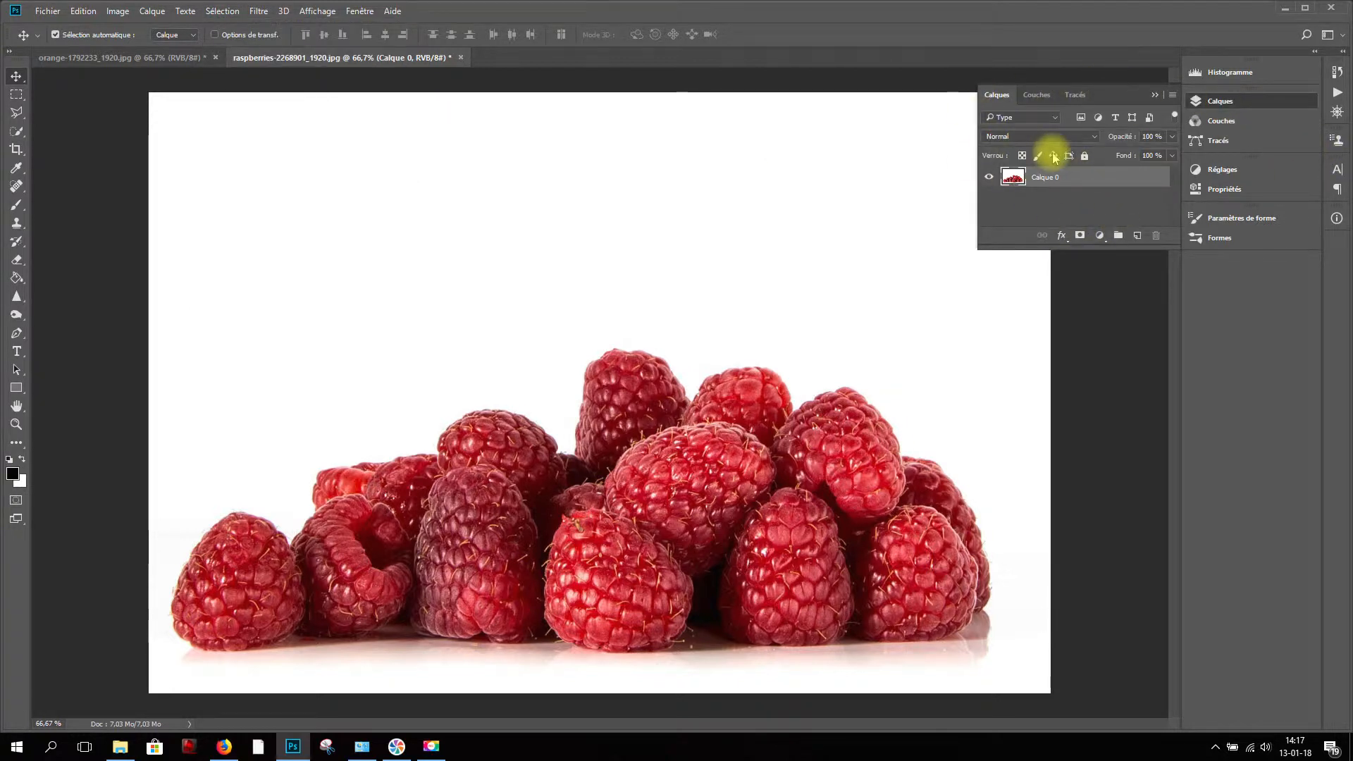
pyautogui.click(227, 12)
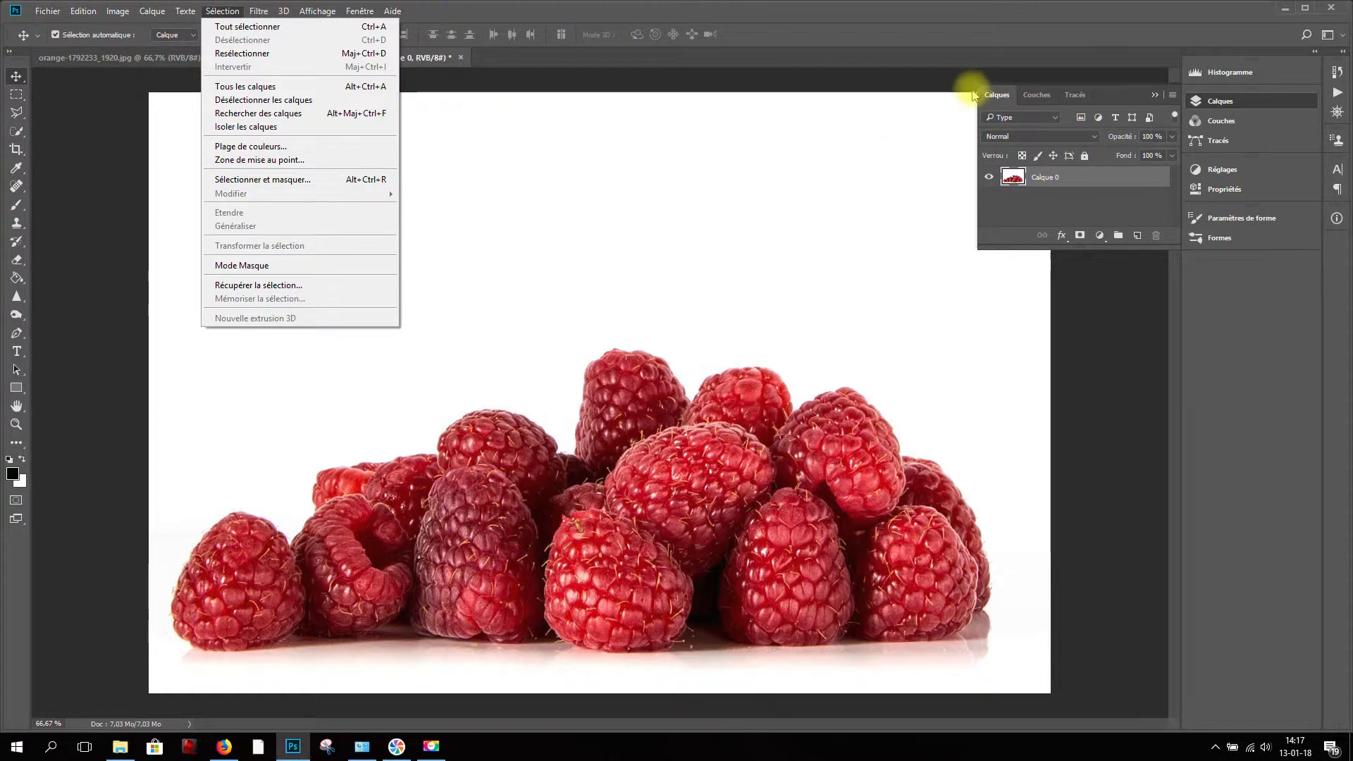
pyautogui.click(931, 94)
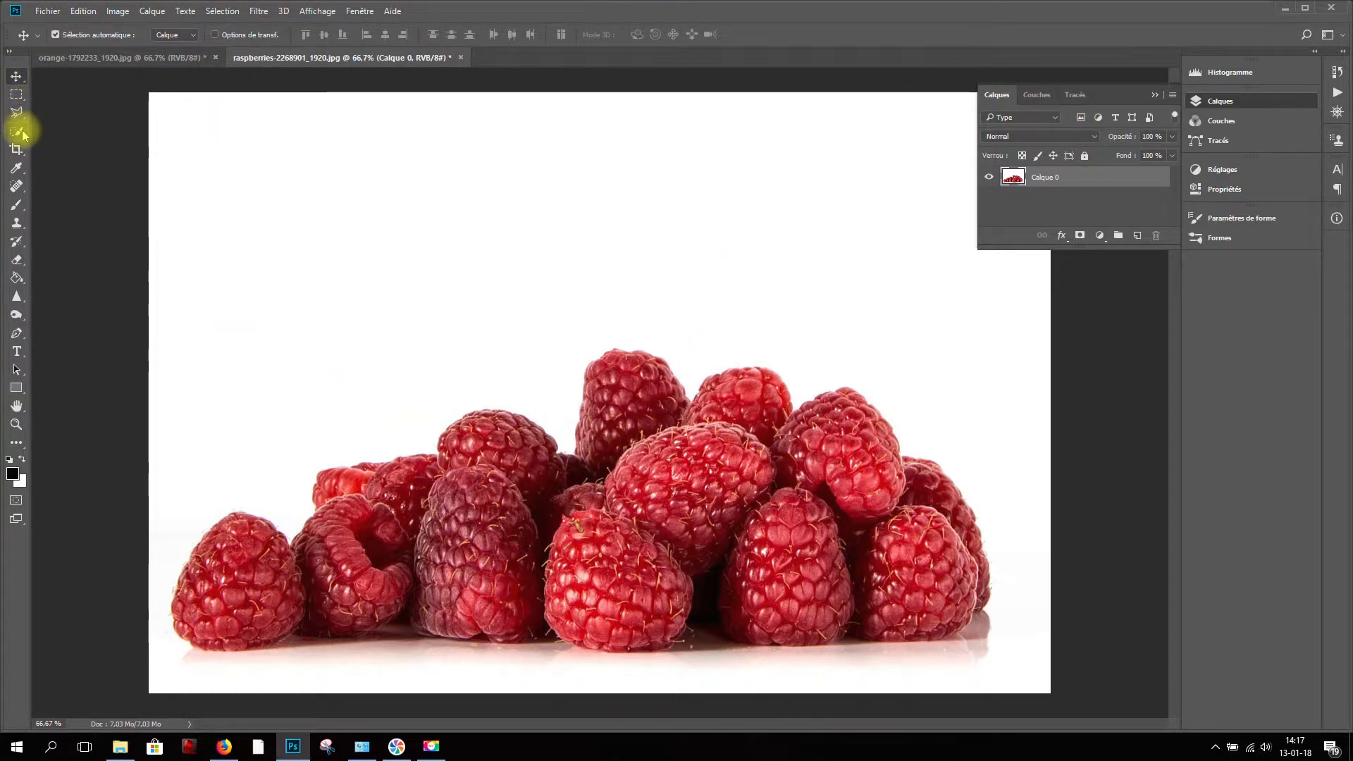
# Draw a rectangular selection across the lower central raspberries and open it in the Sélectionner et masquer workspace
pyautogui.click(16, 94)
pyautogui.moveTo(507, 475); pyautogui.dragTo(855, 577)
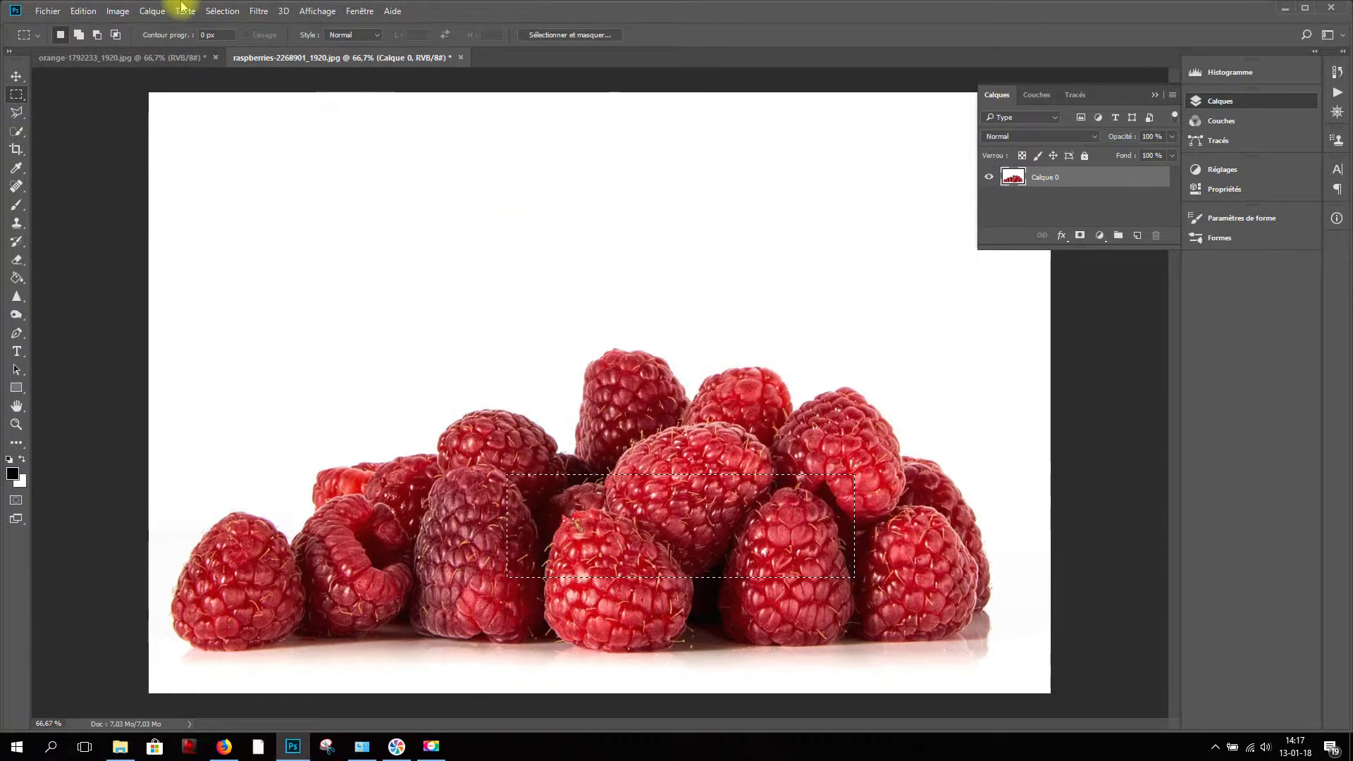
pyautogui.click(215, 11)
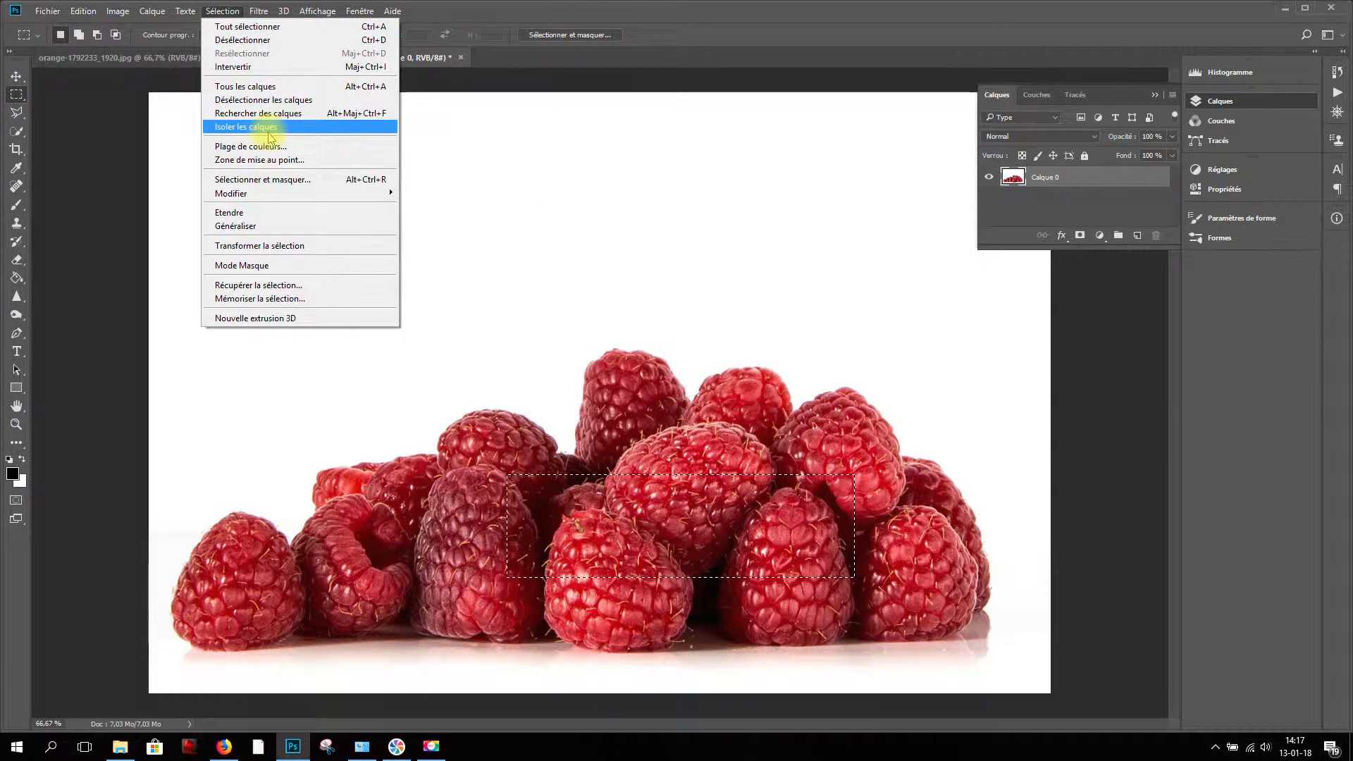
pyautogui.click(287, 180)
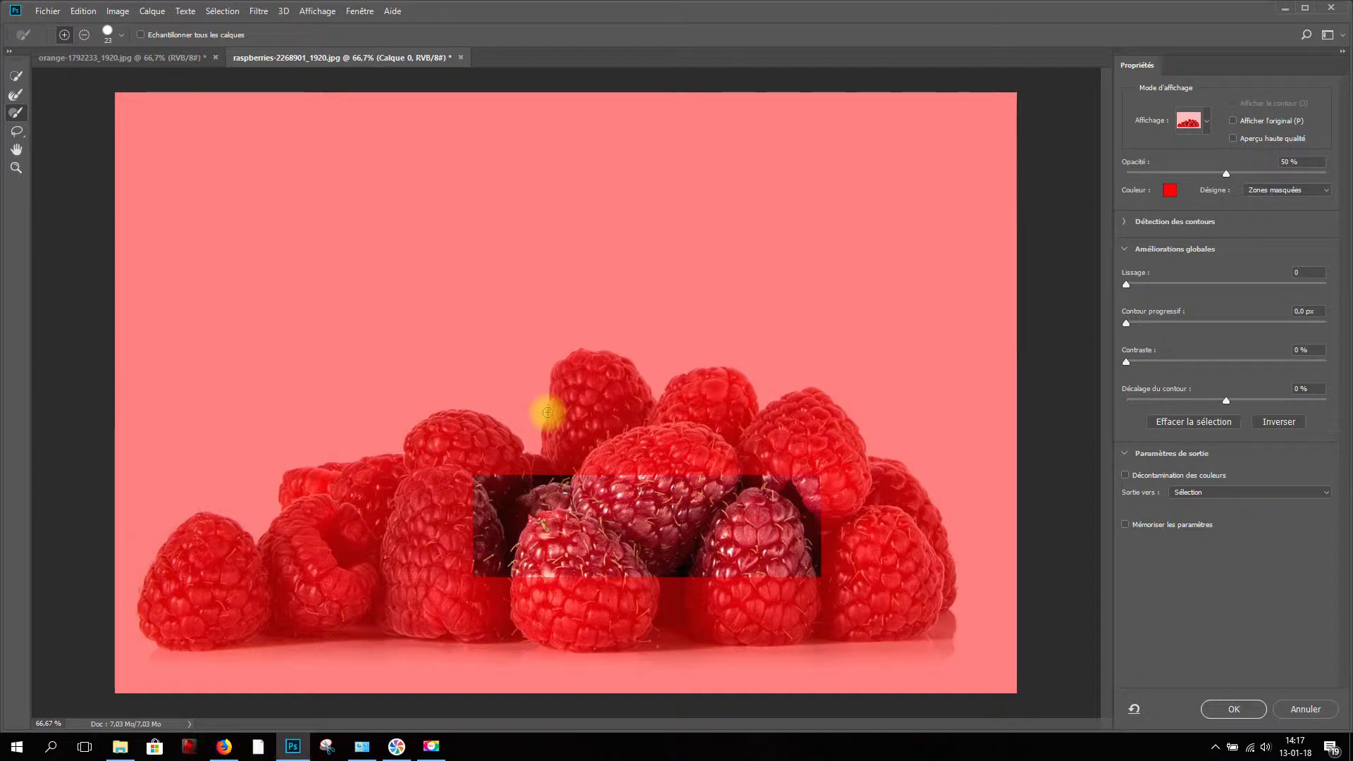
# Undo the trial edits to the mask and leave Sélectionner et masquer without applying any refinement
pyautogui.hotkey('ctrl', 'z')
pyautogui.hotkey('ctrl', 'alt', 'z')
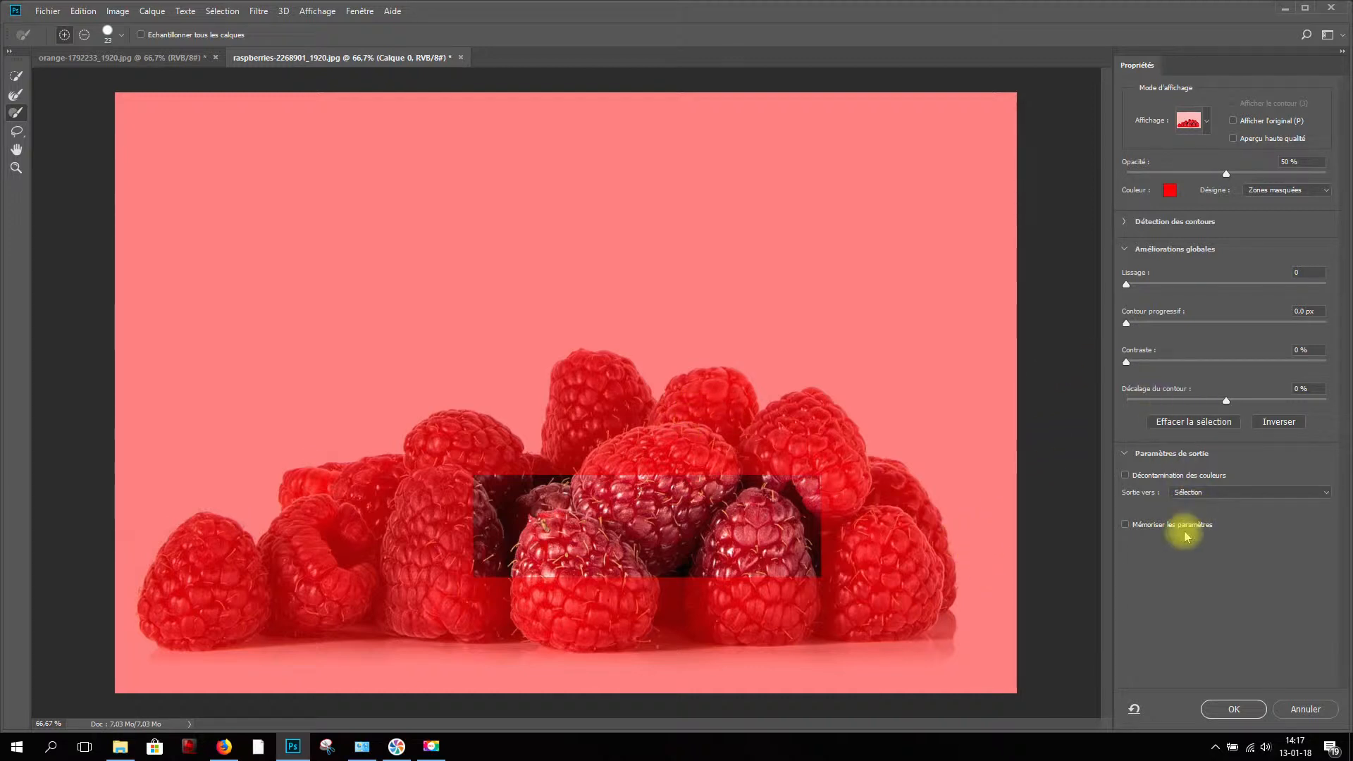
pyautogui.click(1312, 709)
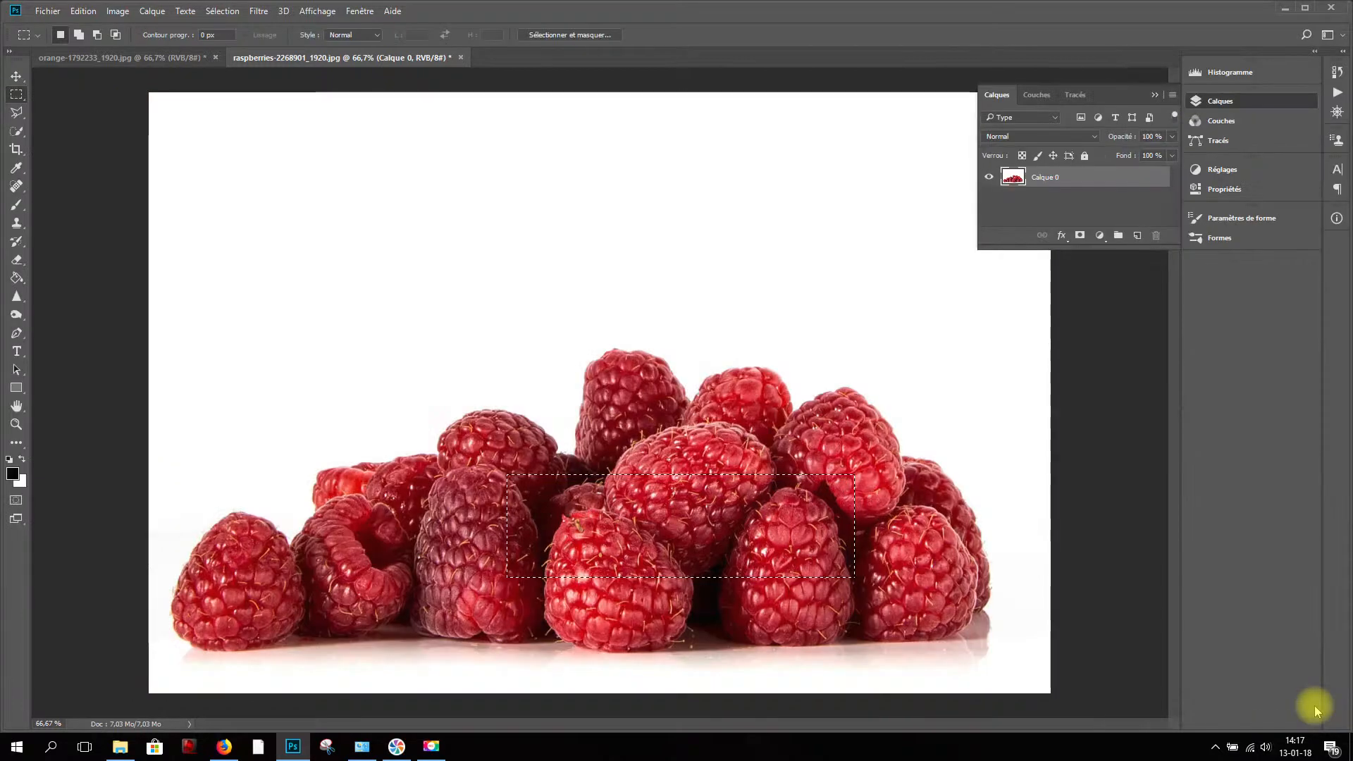
# Convert the rectangular selection into a border selection 10 pixels wide
pyautogui.click(258, 12)
pyautogui.moveTo(222, 12)
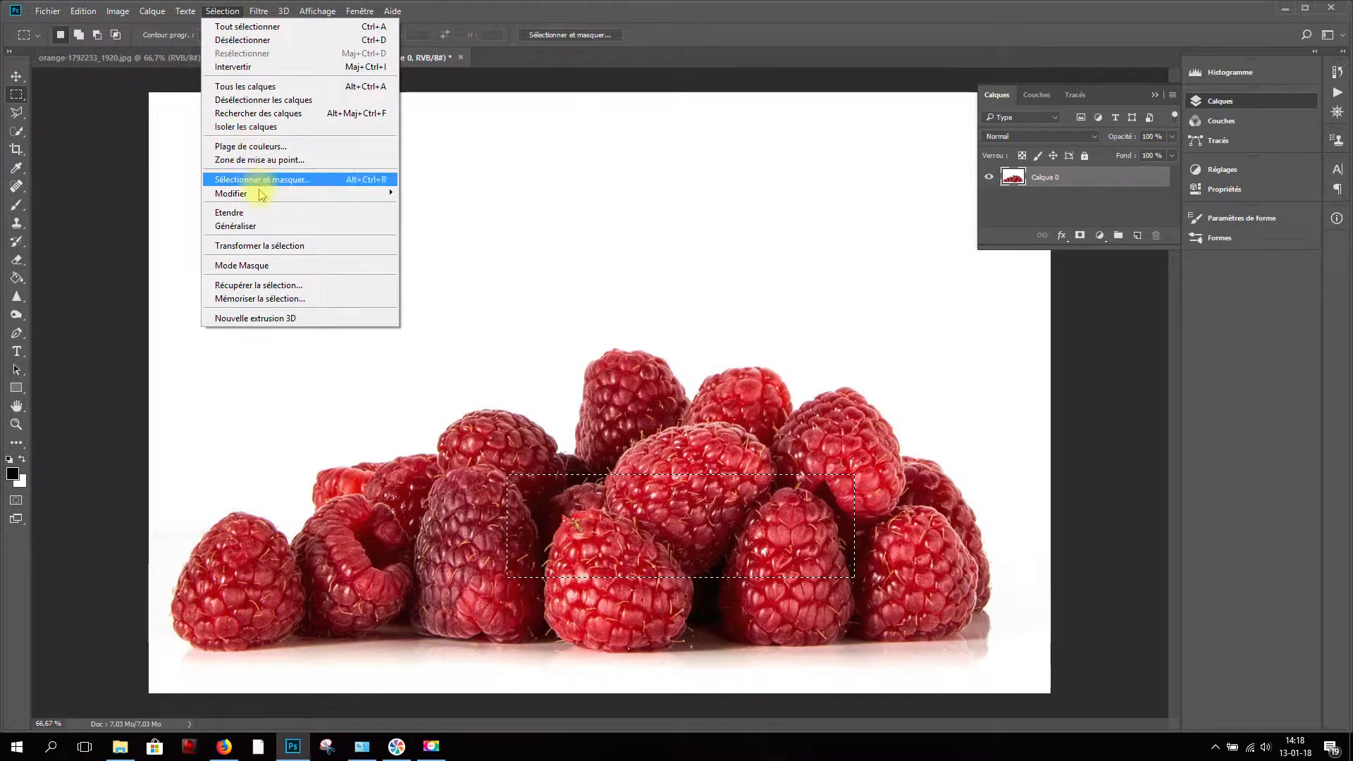
pyautogui.moveTo(255, 193)
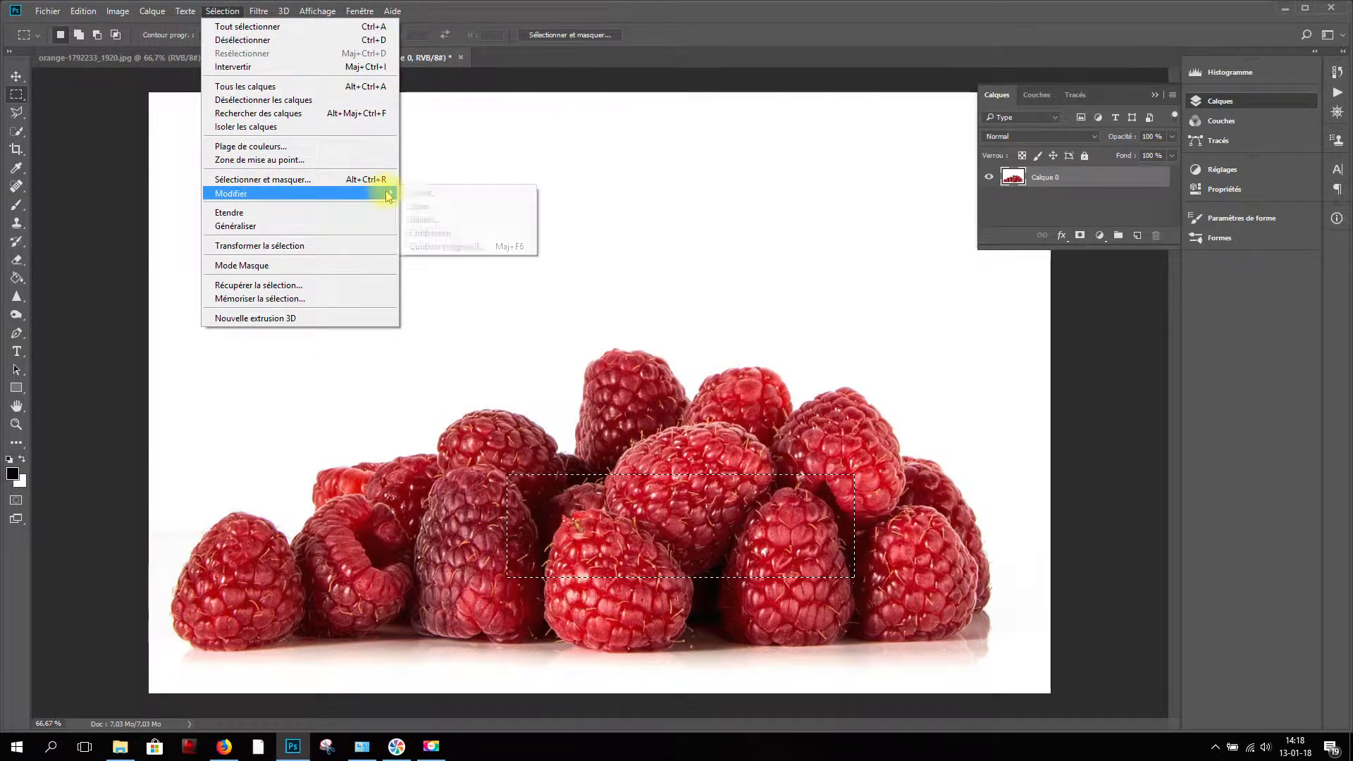
pyautogui.click(433, 192)
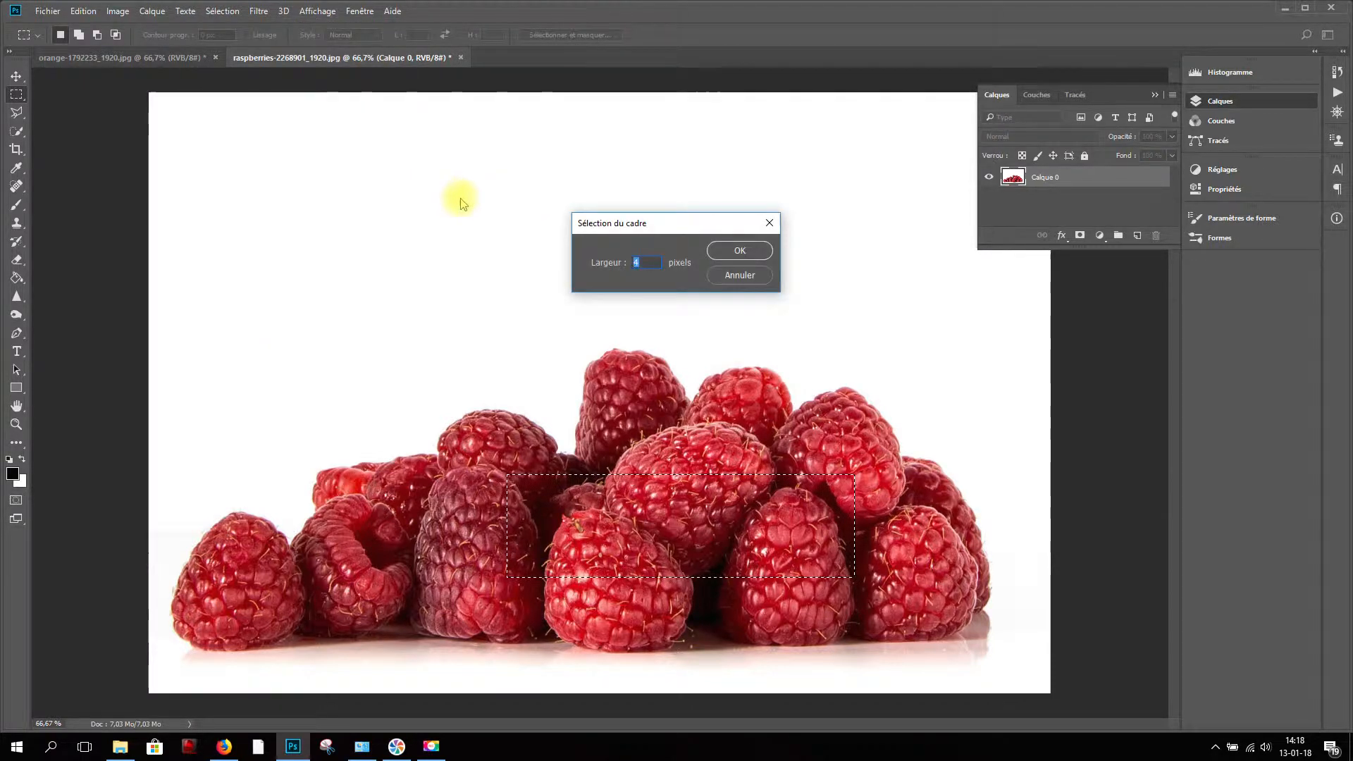
pyautogui.write('4')
pyautogui.moveTo(650, 265); pyautogui.dragTo(629, 264)
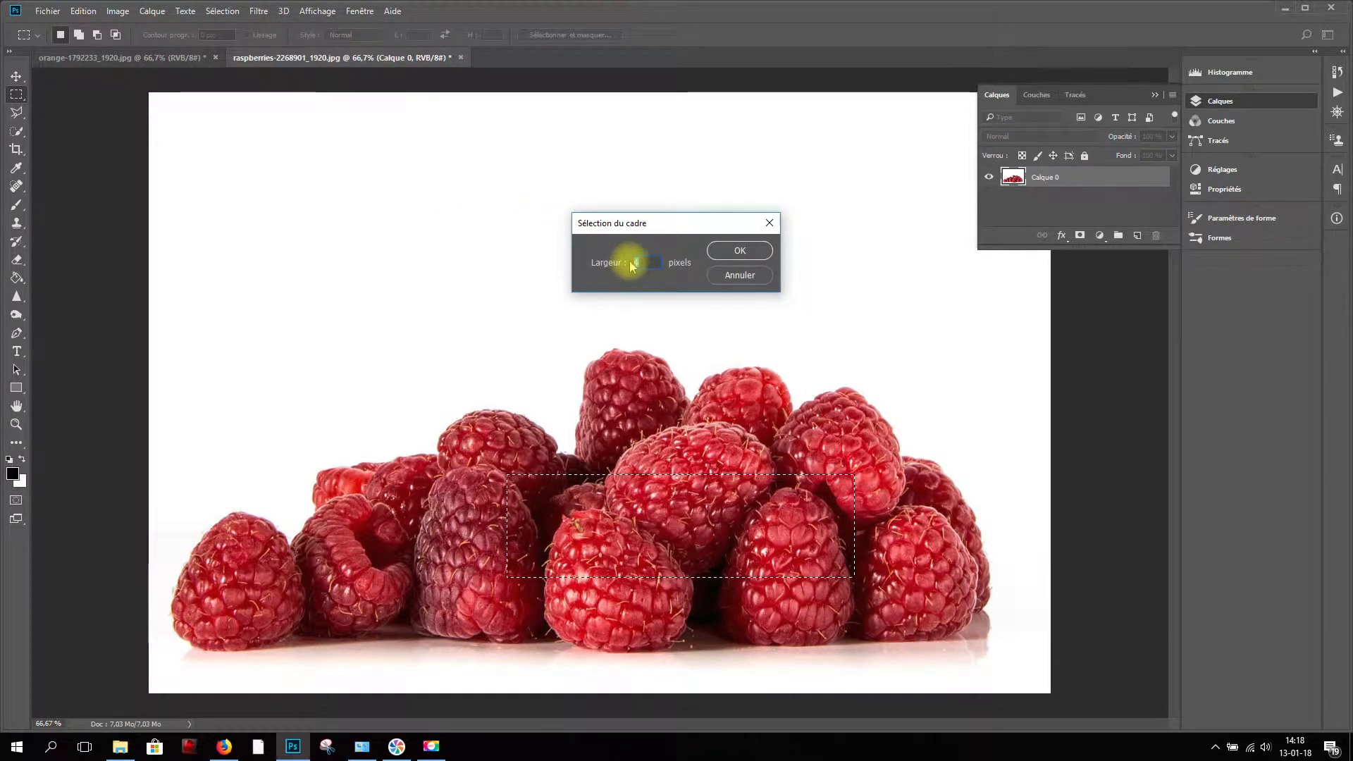
pyautogui.write('10')
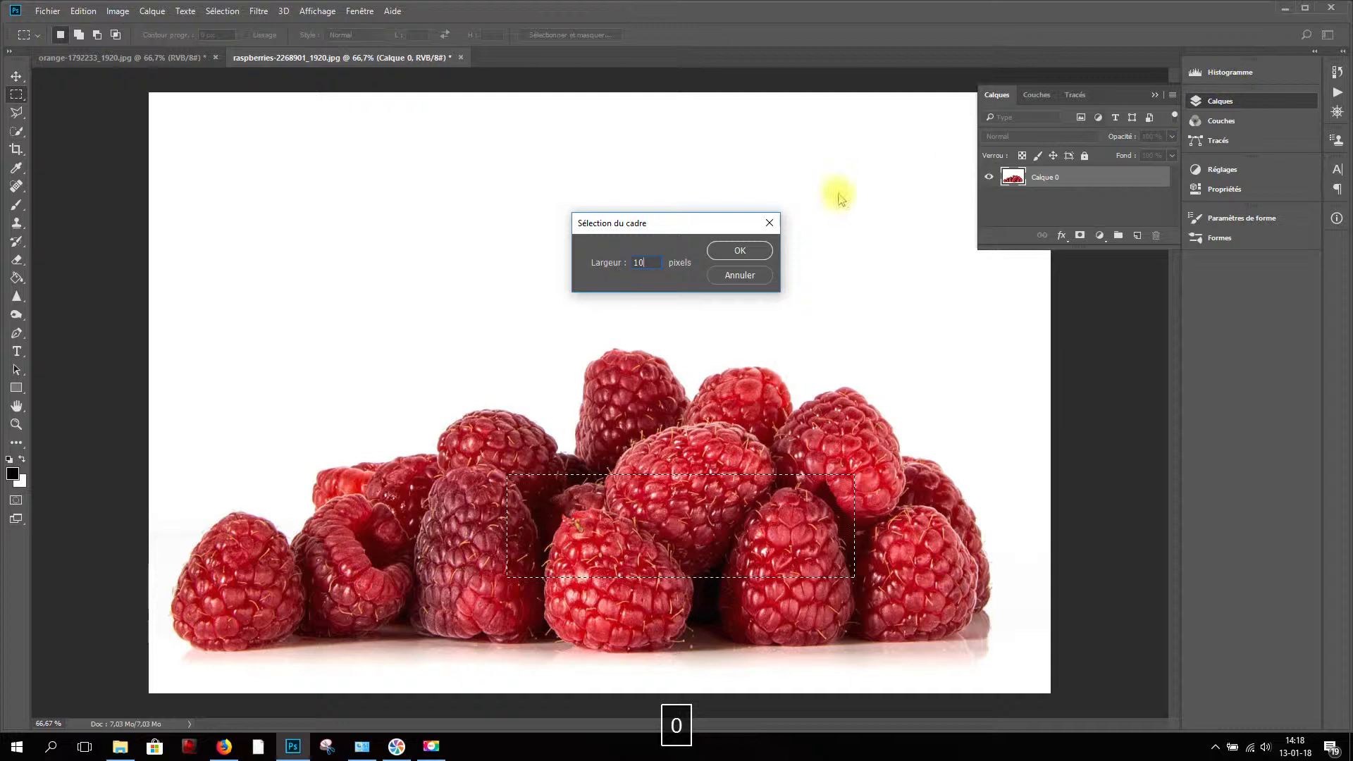
pyautogui.click(761, 247)
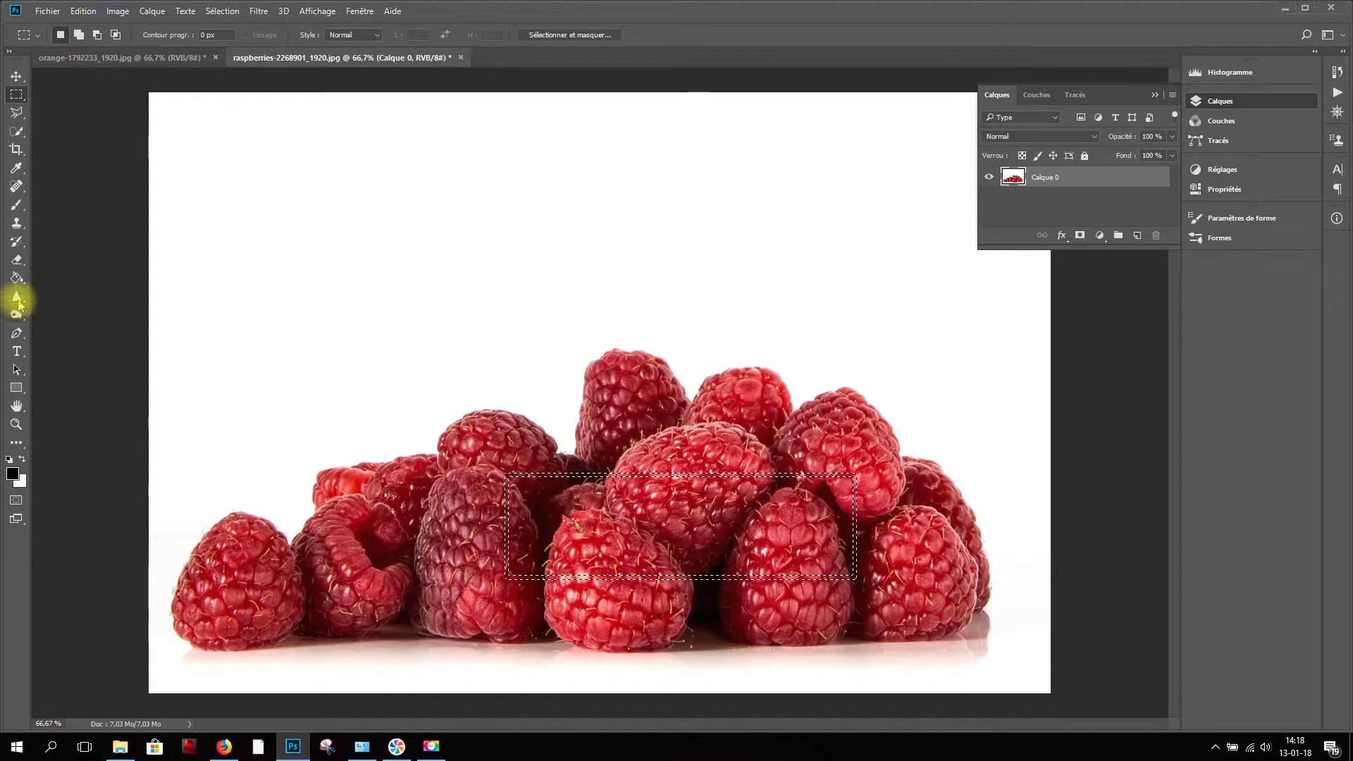
# Fill the border selection with the black foreground colour, and undo the fill together with the border and rectangle selections
pyautogui.click(18, 278)
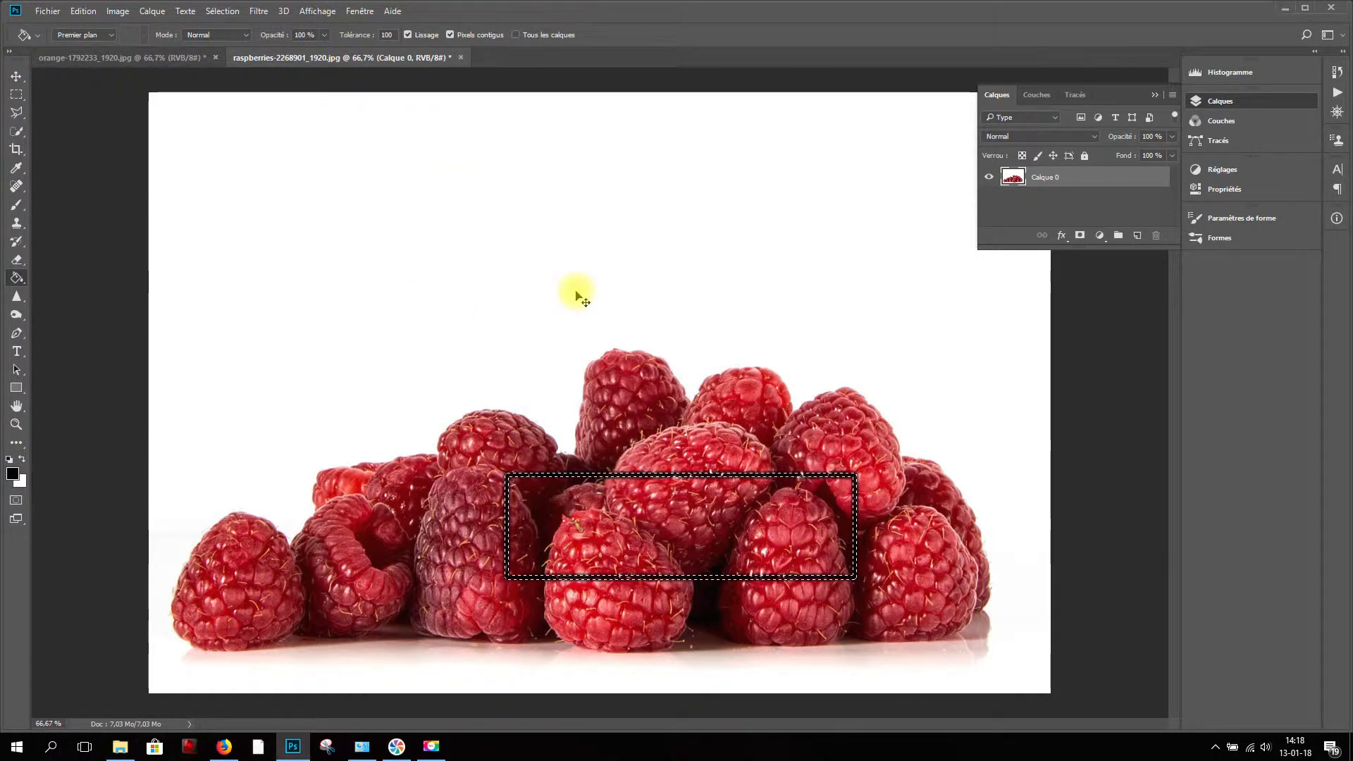
pyautogui.hotkey('ctrl', 'z')
pyautogui.hotkey('ctrl', 'alt', 'z')
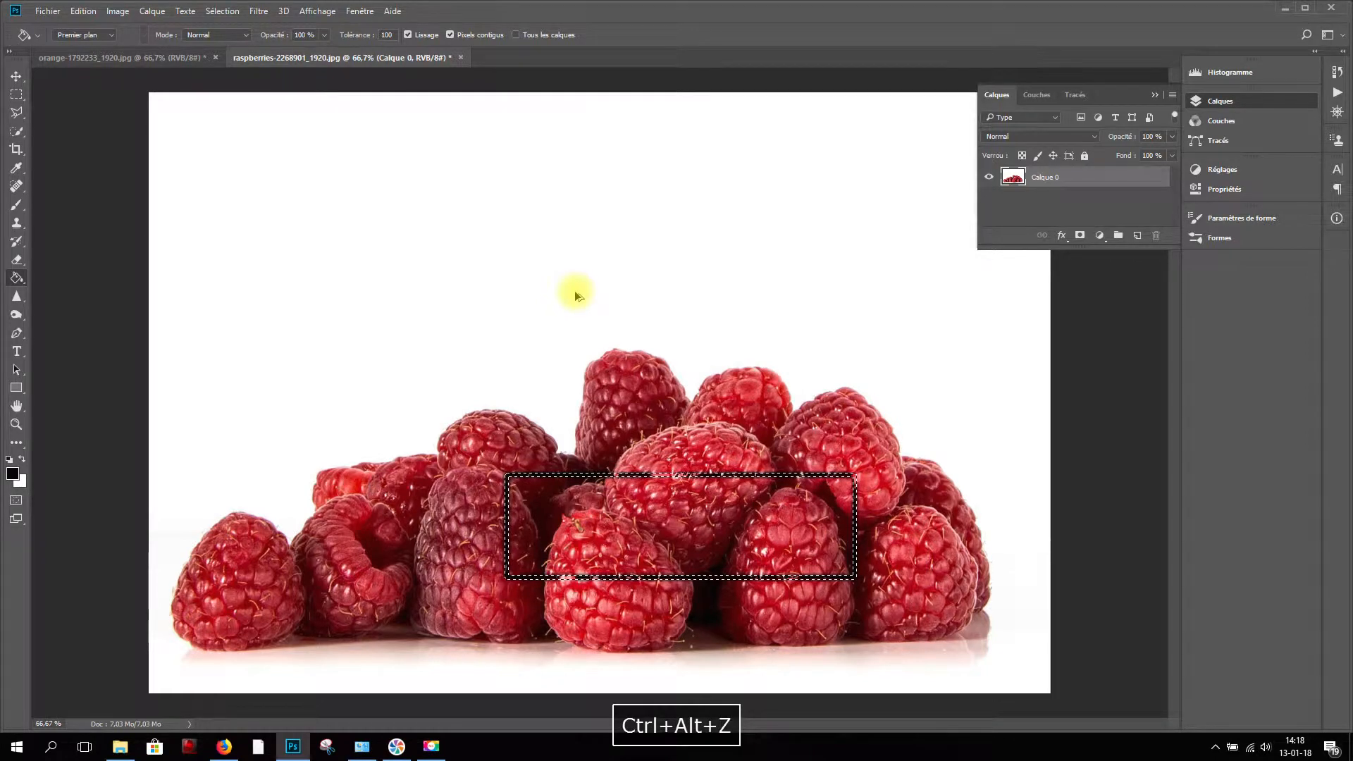
pyautogui.hotkey('ctrl', 'alt', 'z')
pyautogui.hotkey('ctrl', 'alt', 'z')
pyautogui.hotkey('ctrl', 'alt', 'z')
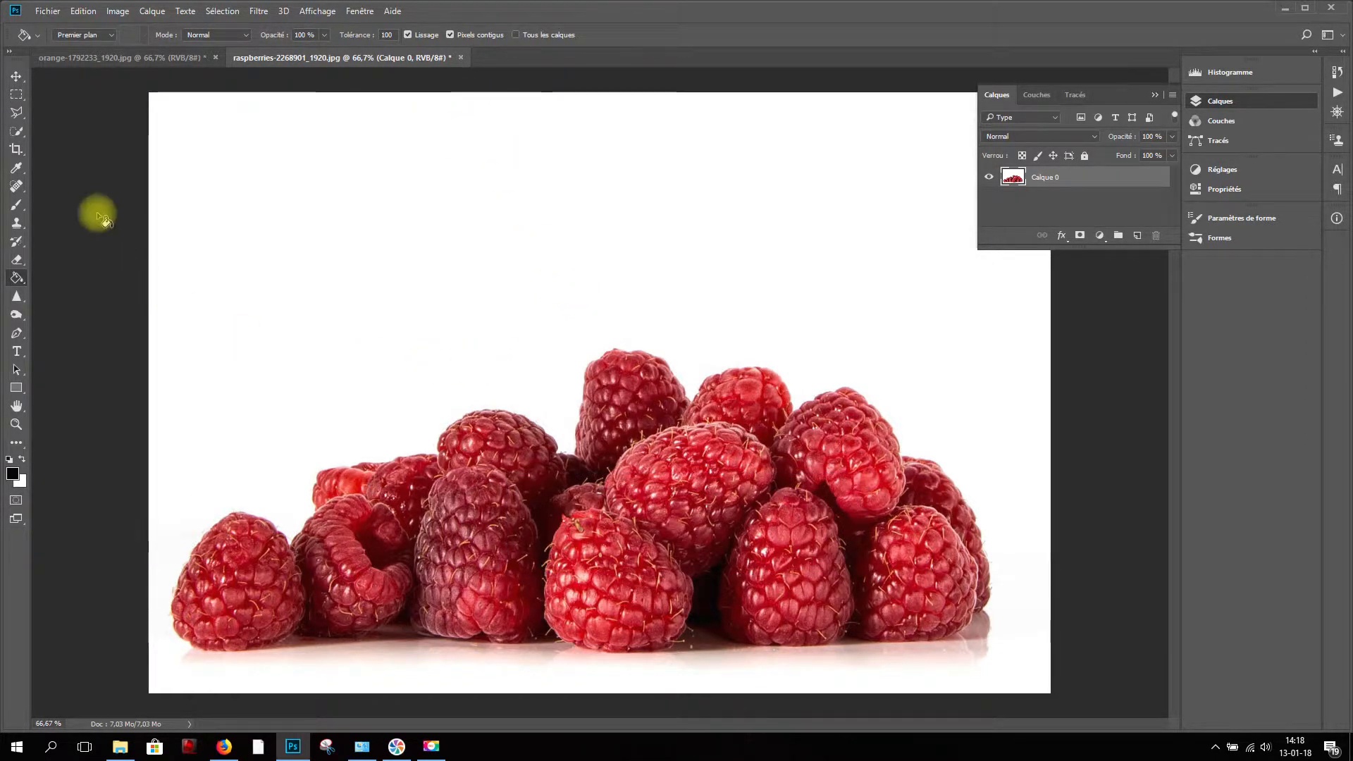
# Draw a new rectangular selection across the lower central raspberries
pyautogui.click(16, 94)
pyautogui.moveTo(480, 493); pyautogui.dragTo(833, 594)
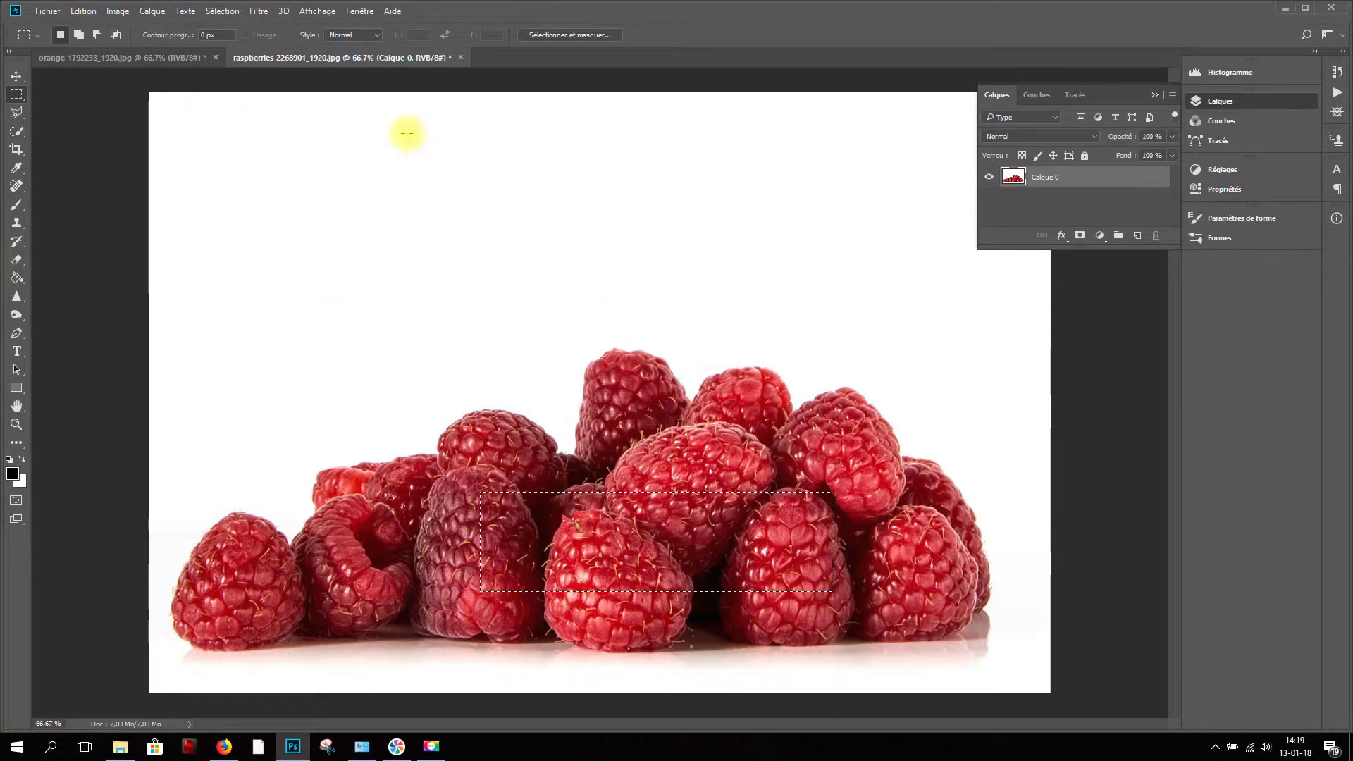
# Smooth the rectangular selection with a radius of 10 pixels, and undo the smoothing
pyautogui.click(264, 14)
pyautogui.moveTo(223, 11)
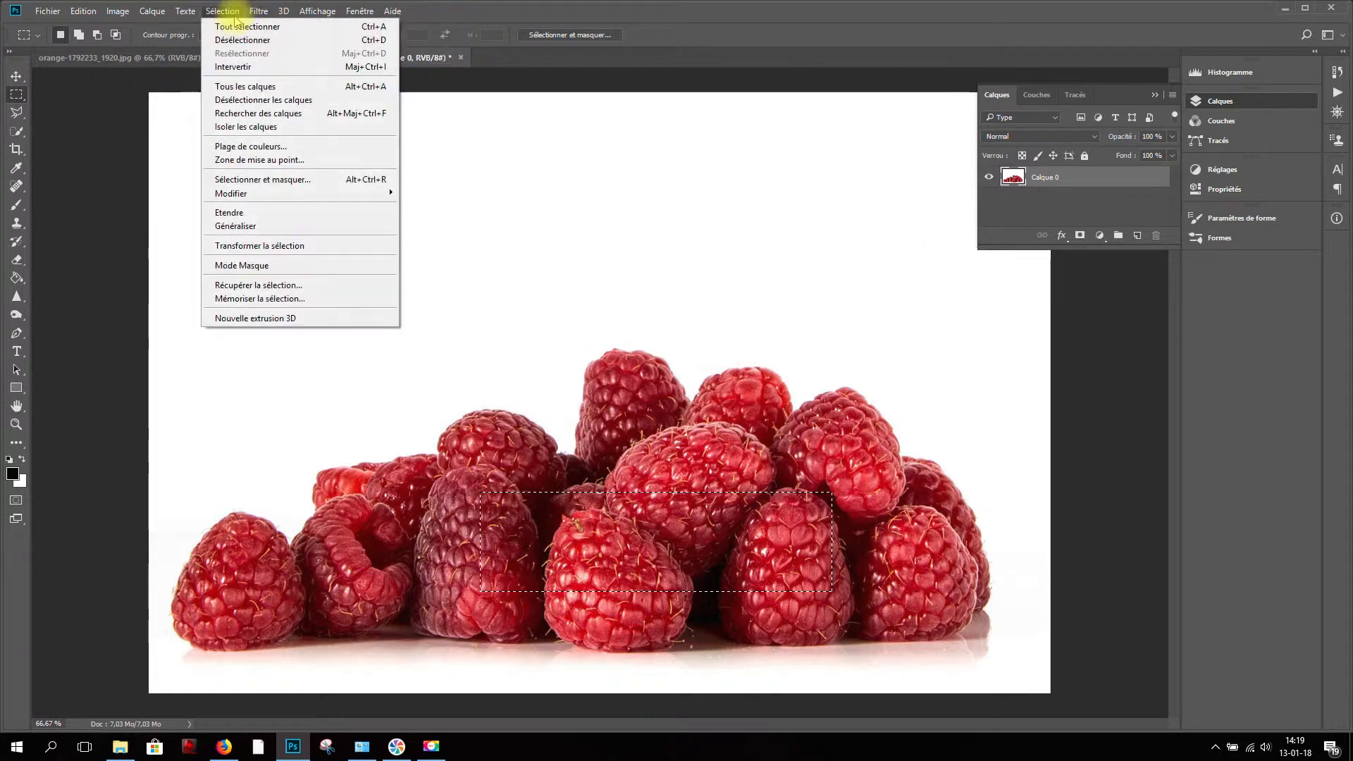
pyautogui.moveTo(251, 195)
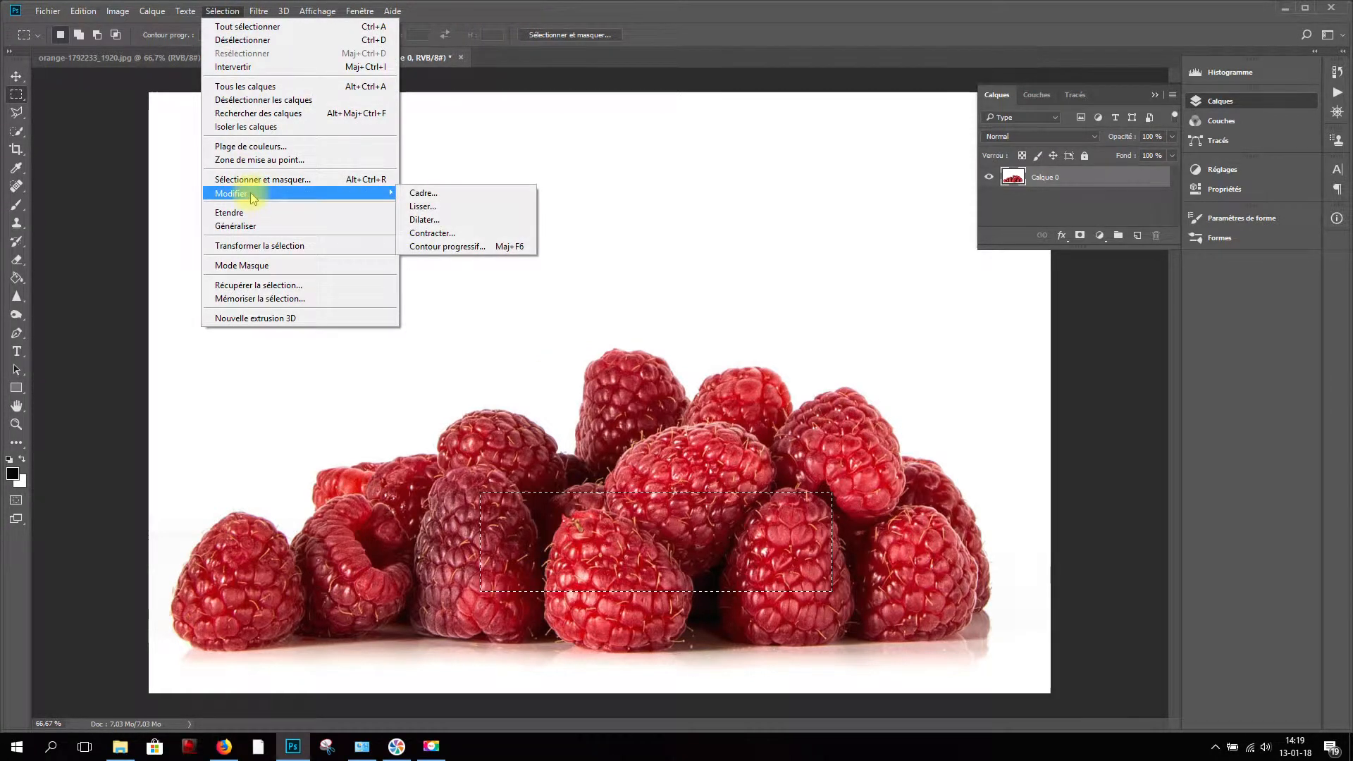
pyautogui.click(464, 209)
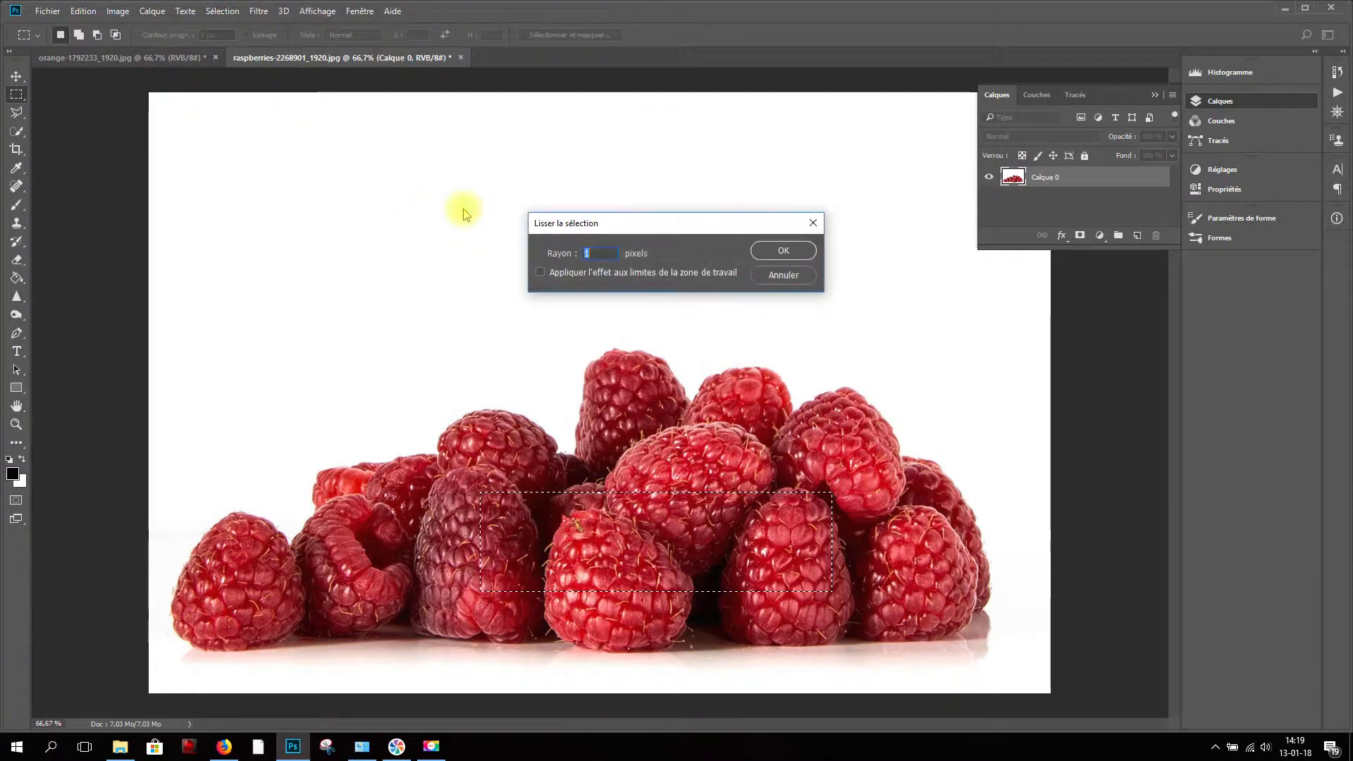
pyautogui.write('10')
pyautogui.click(807, 249)
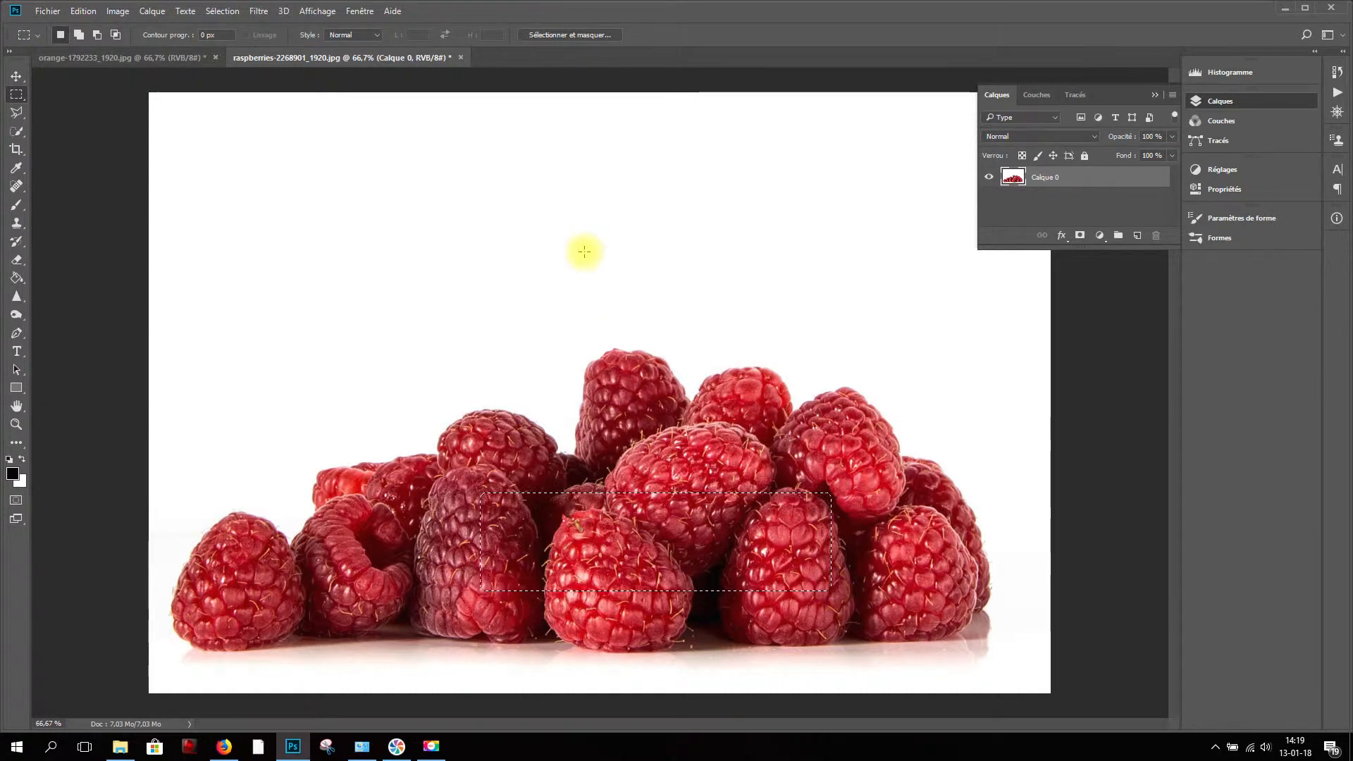
pyautogui.hotkey('ctrl', 'z')
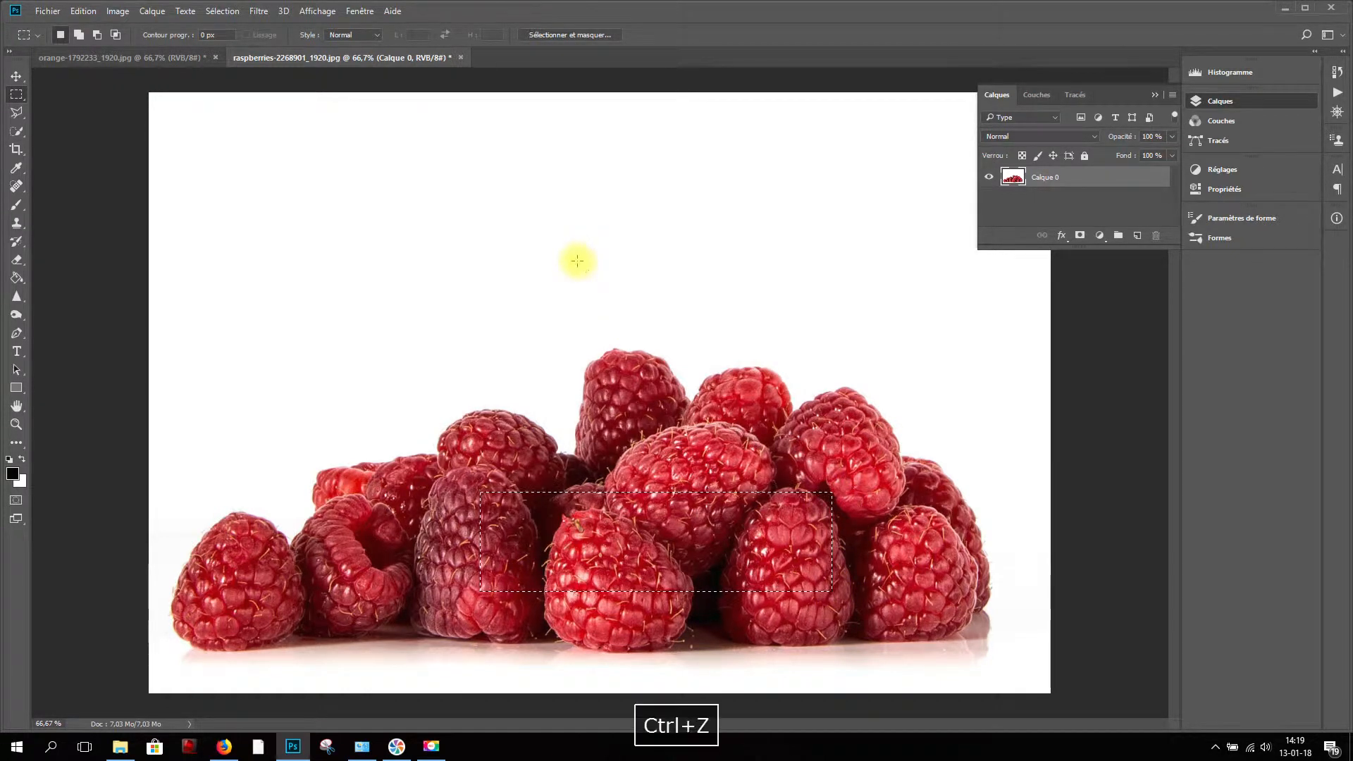
# Expand the rectangular selection by 20 pixels, and undo the expansion together with the rectangle itself
pyautogui.click(227, 12)
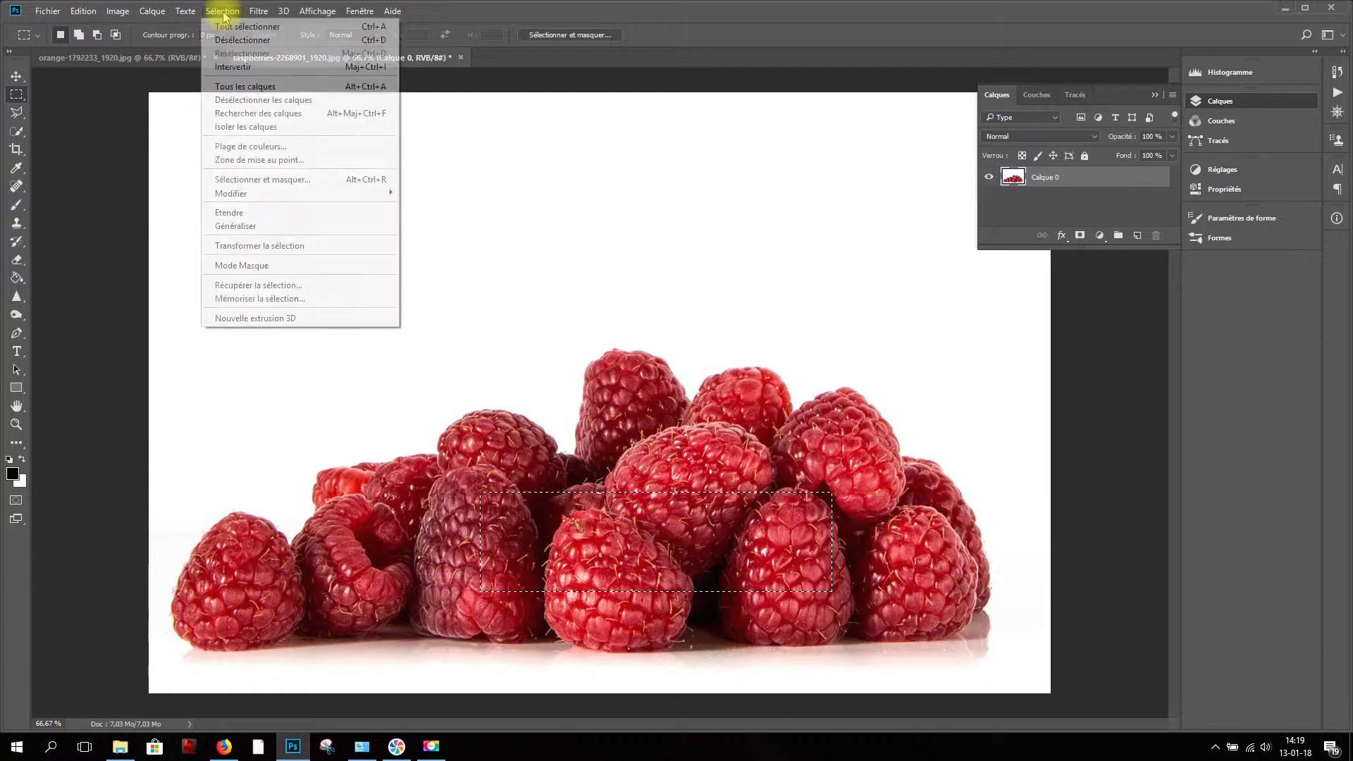
pyautogui.moveTo(267, 193)
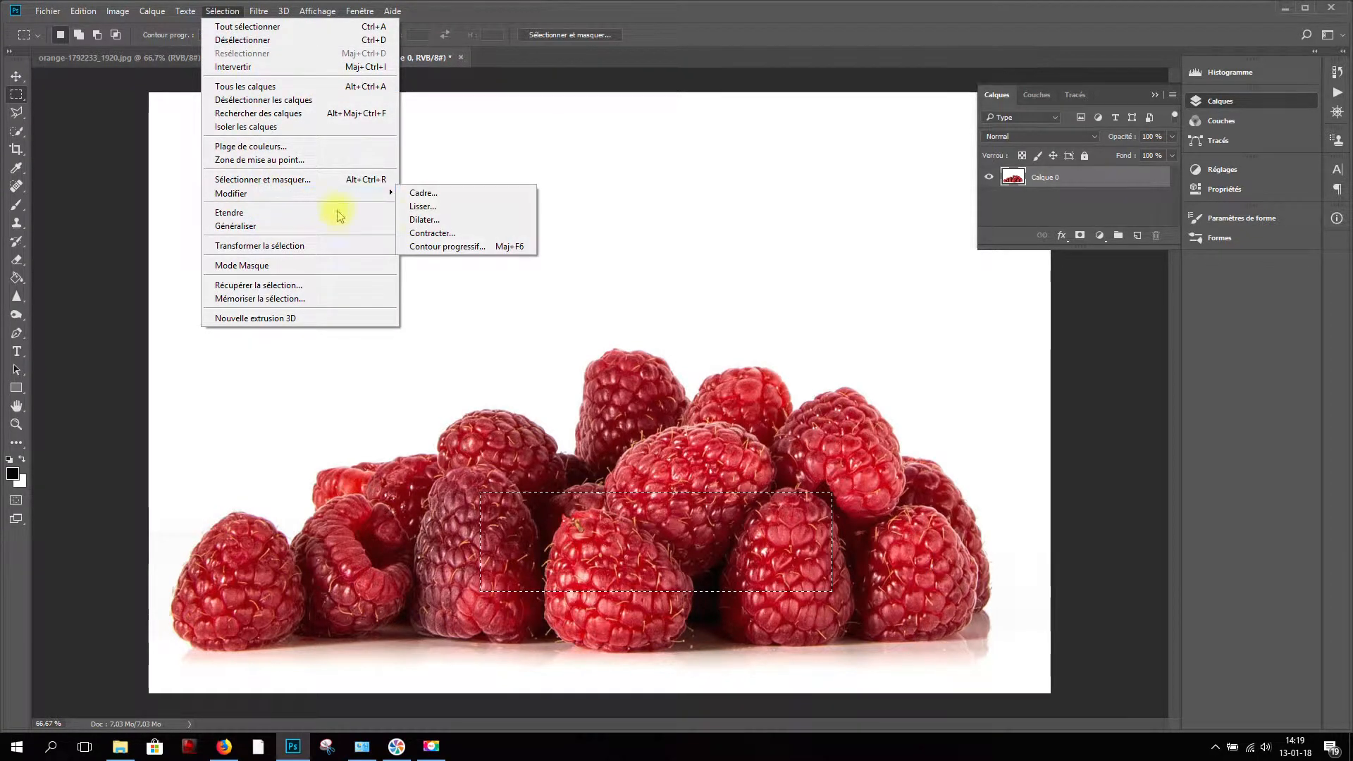
pyautogui.click(425, 220)
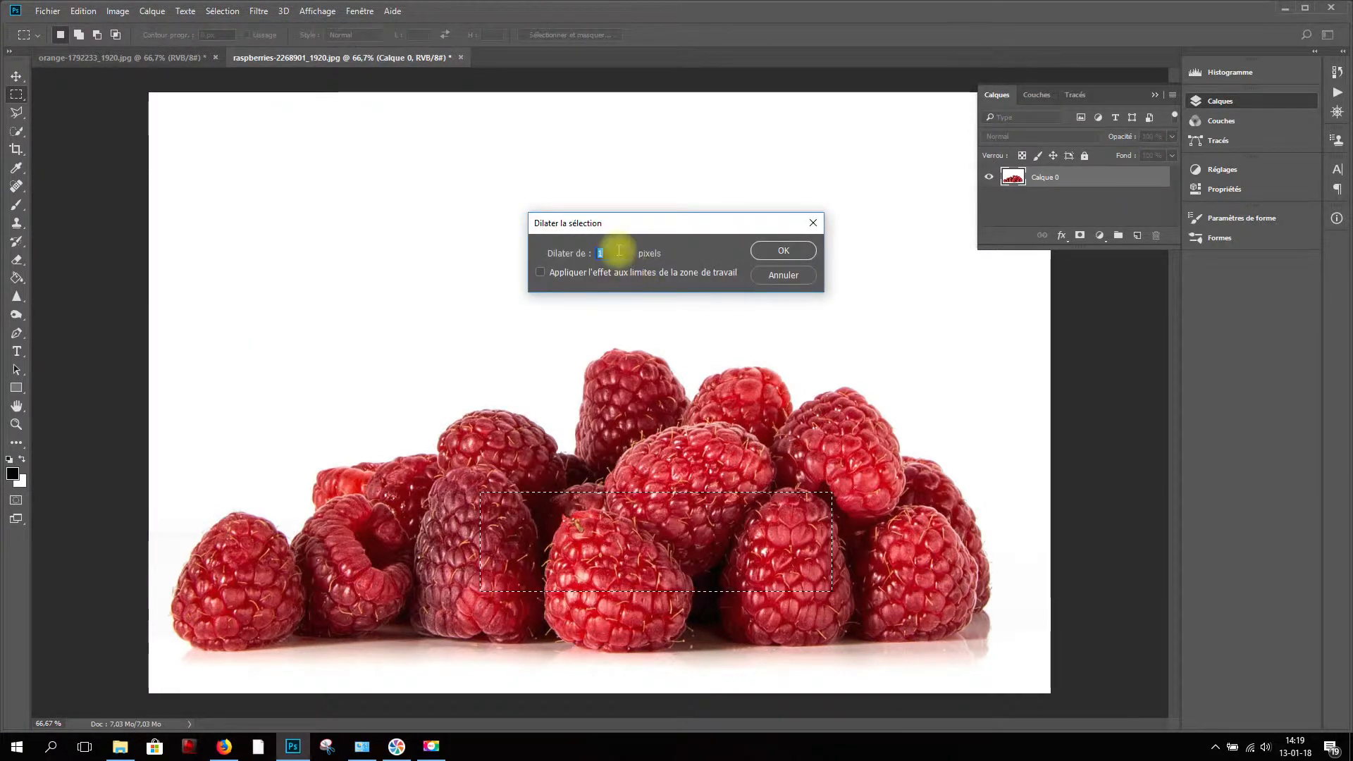
pyautogui.write('20')
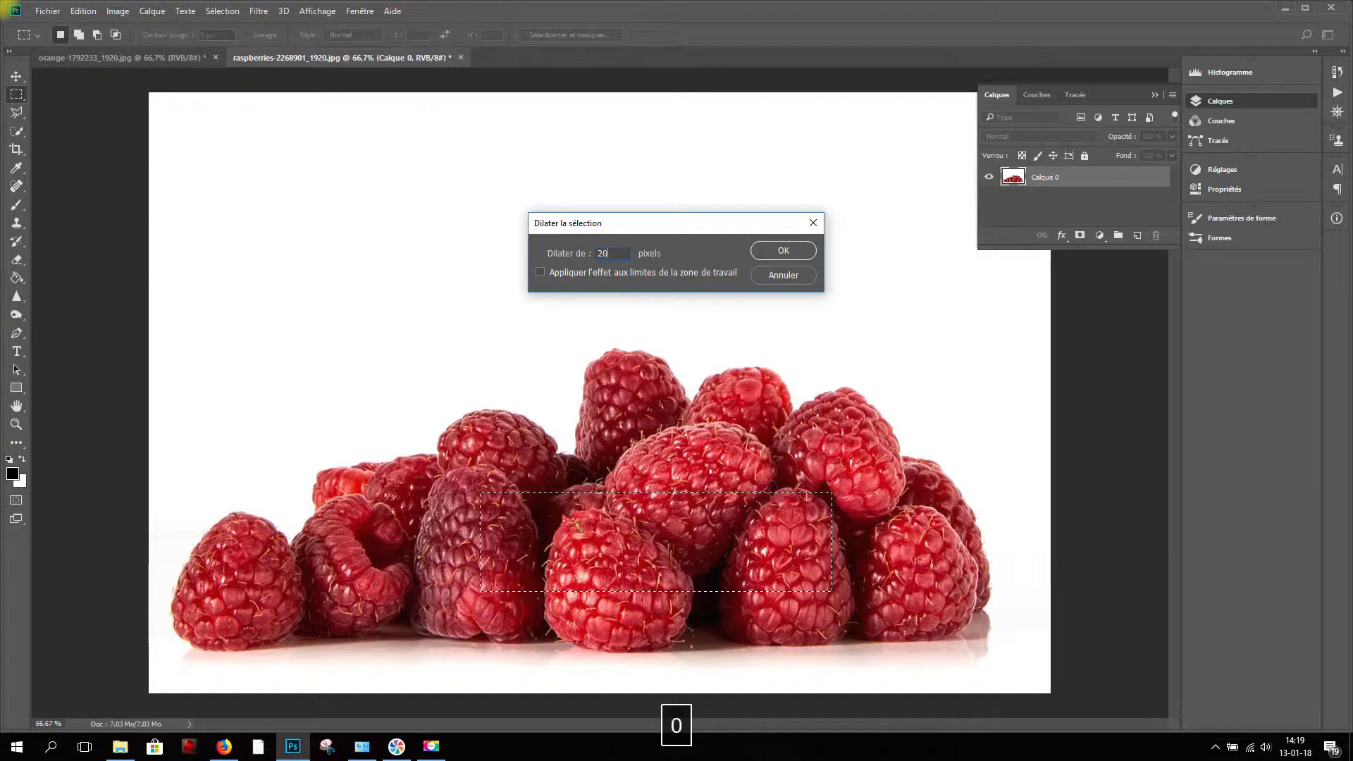
pyautogui.click(783, 250)
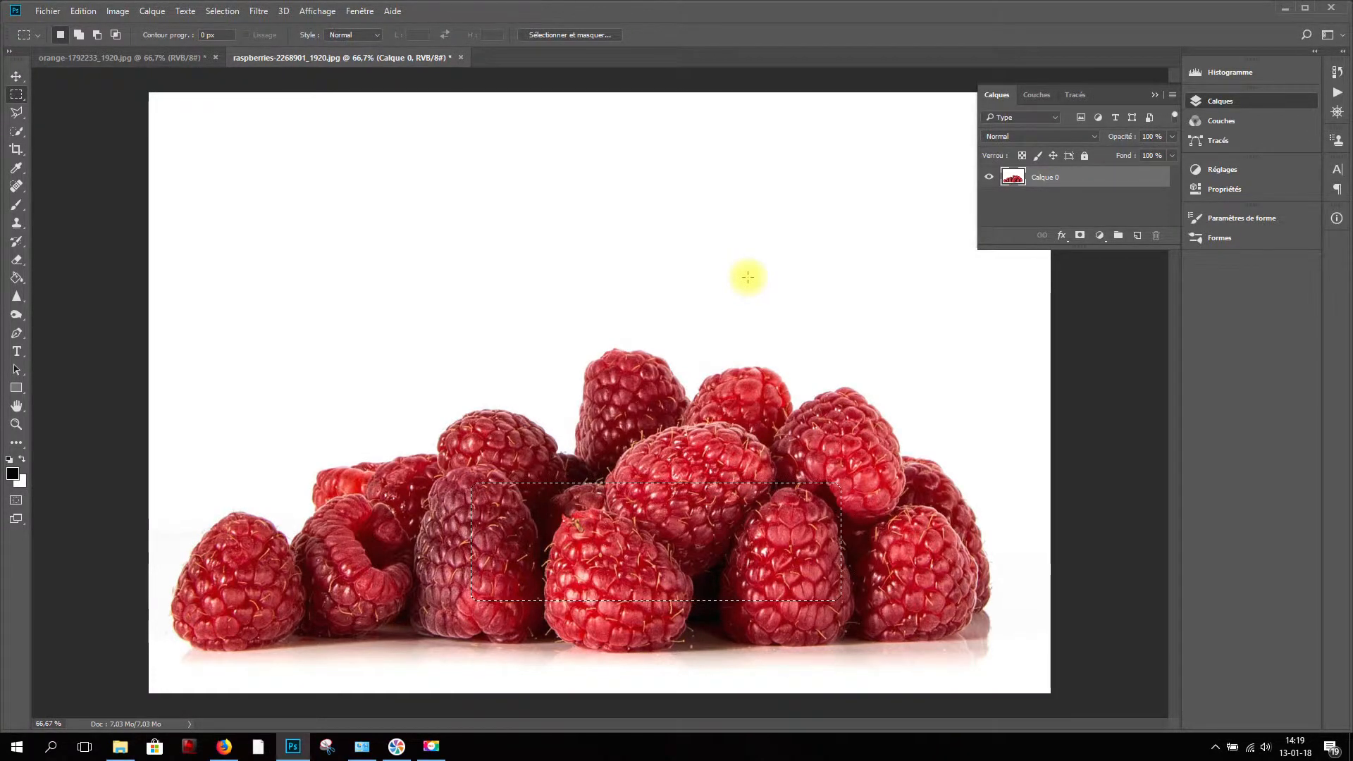
pyautogui.hotkey('ctrl', 'z')
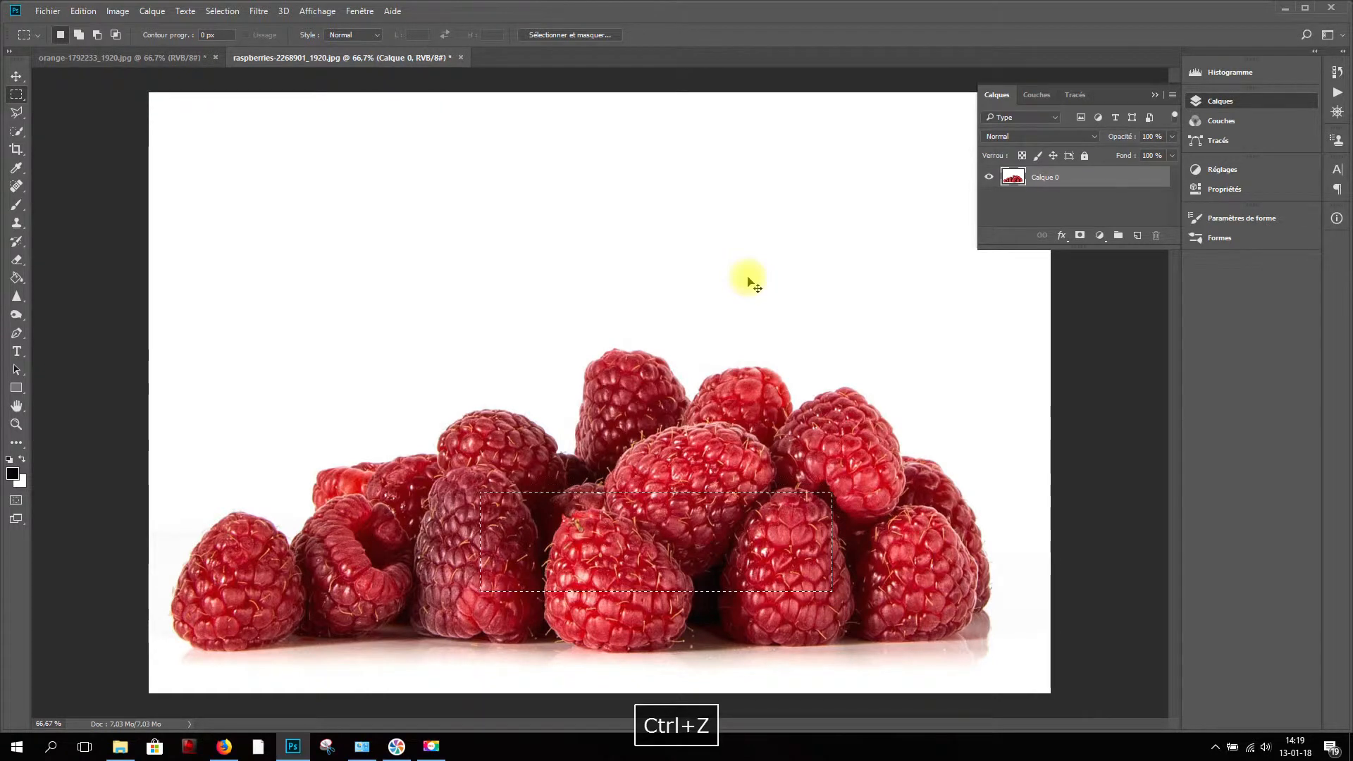
pyautogui.hotkey('ctrl', 'alt', 'z')
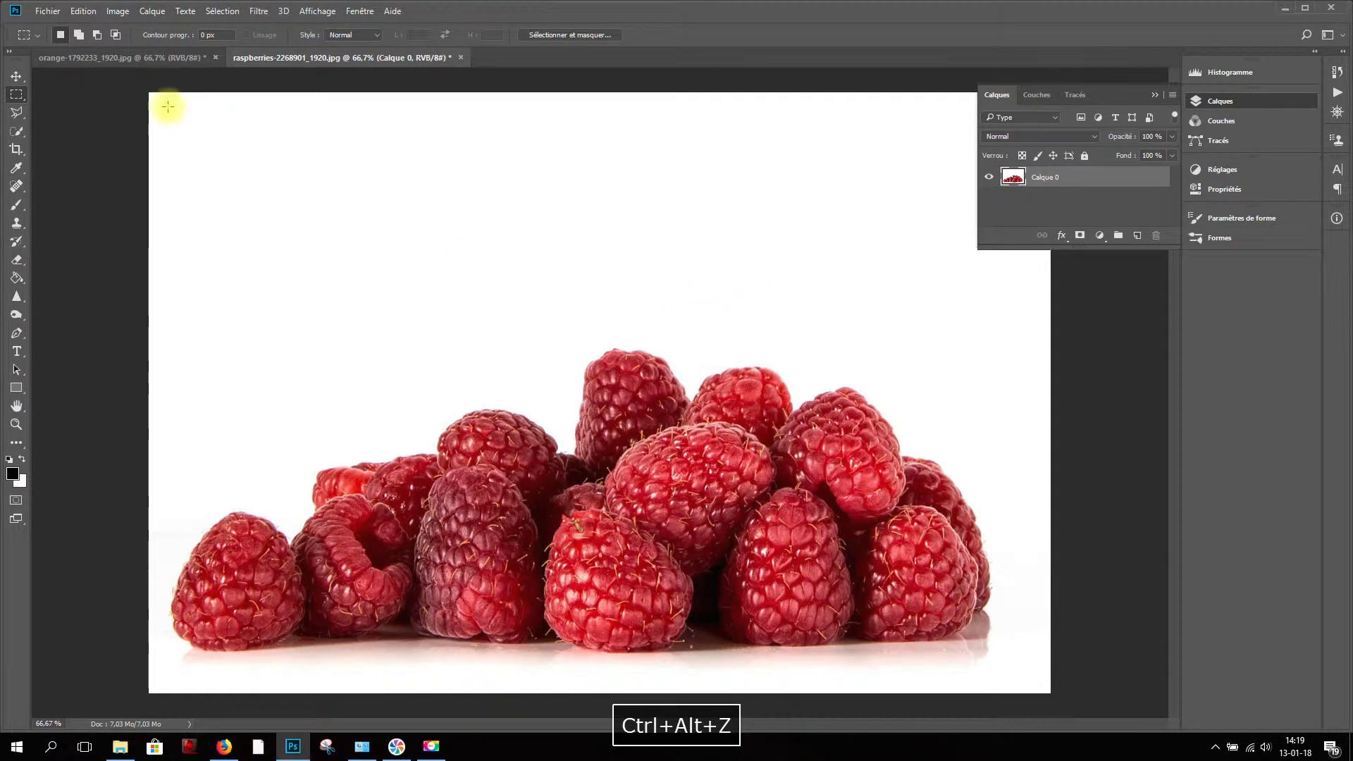
# Draw a rectangular selection across the lower central raspberries and feather it with a radius of 15 pixels
pyautogui.moveTo(484, 469); pyautogui.dragTo(837, 596)
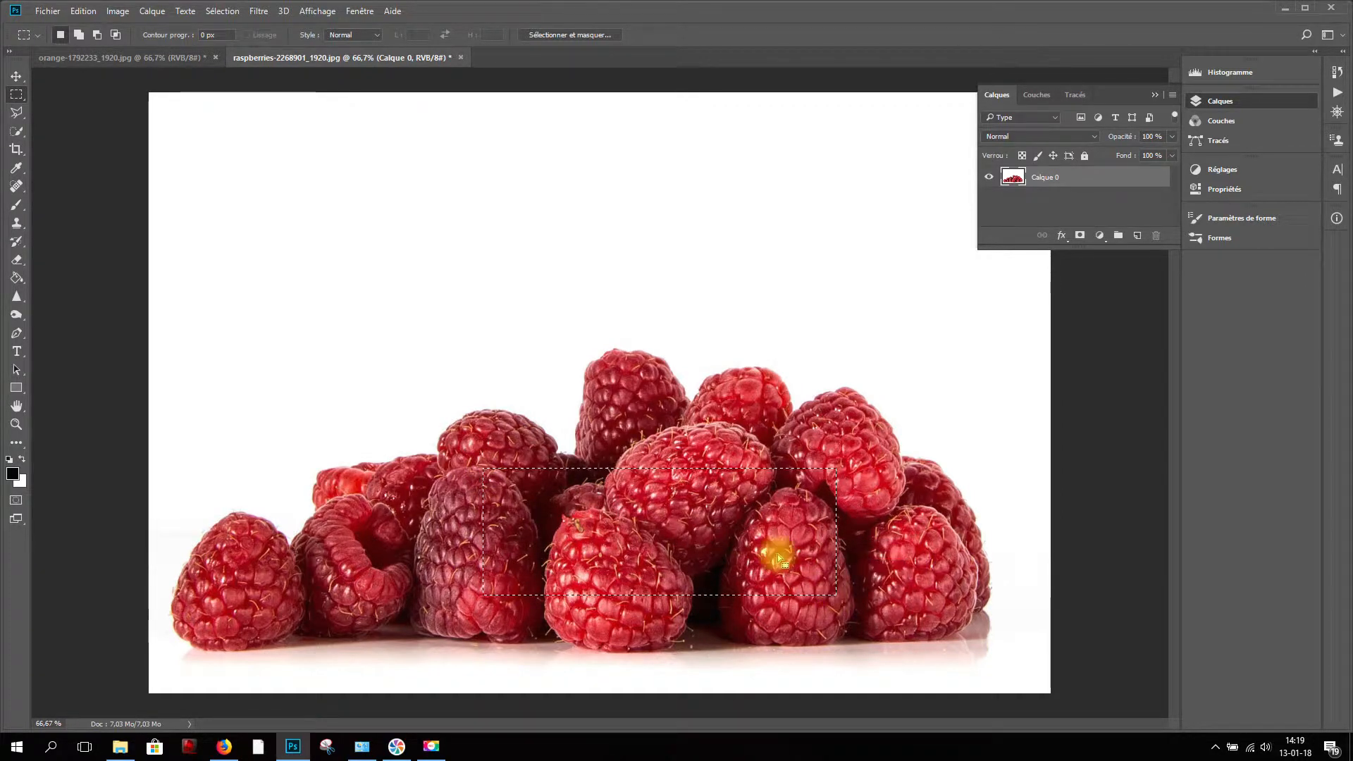
pyautogui.click(222, 10)
pyautogui.moveTo(288, 201)
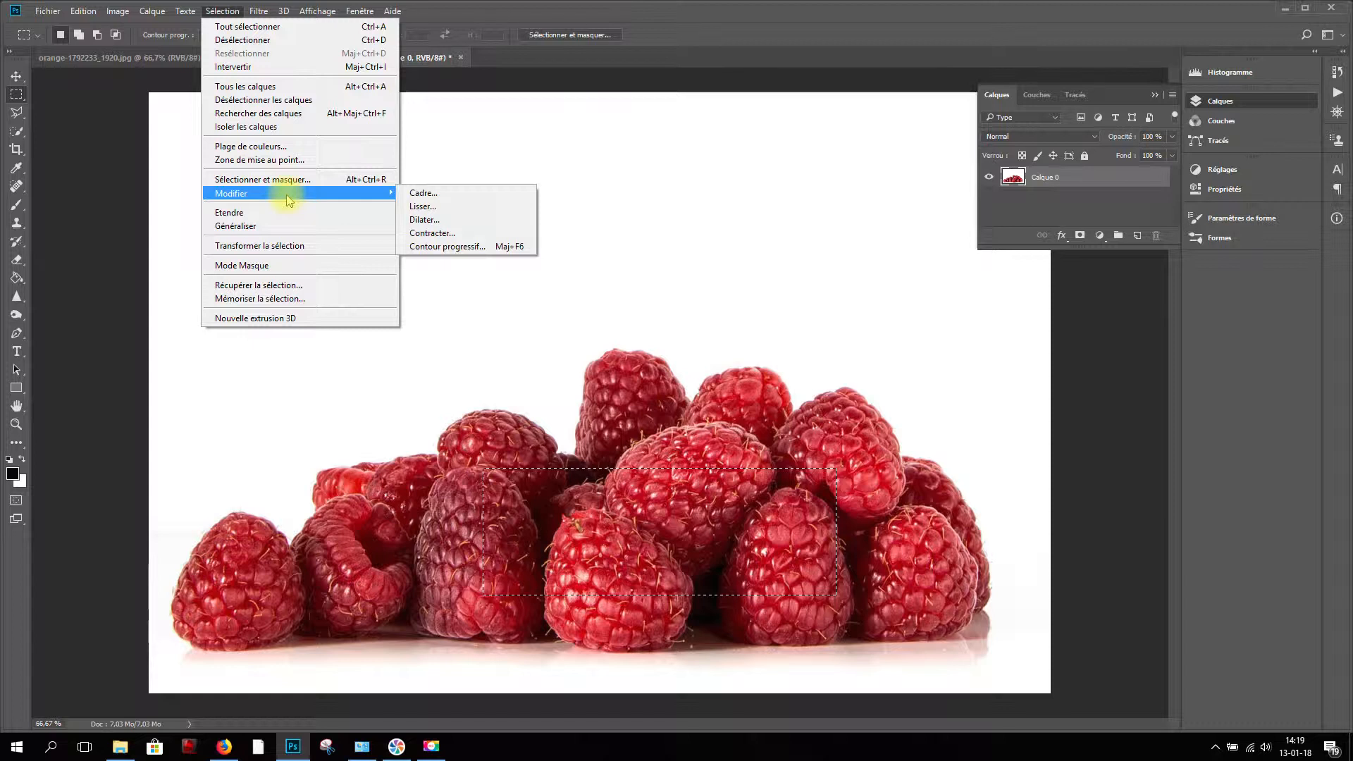
pyautogui.click(454, 248)
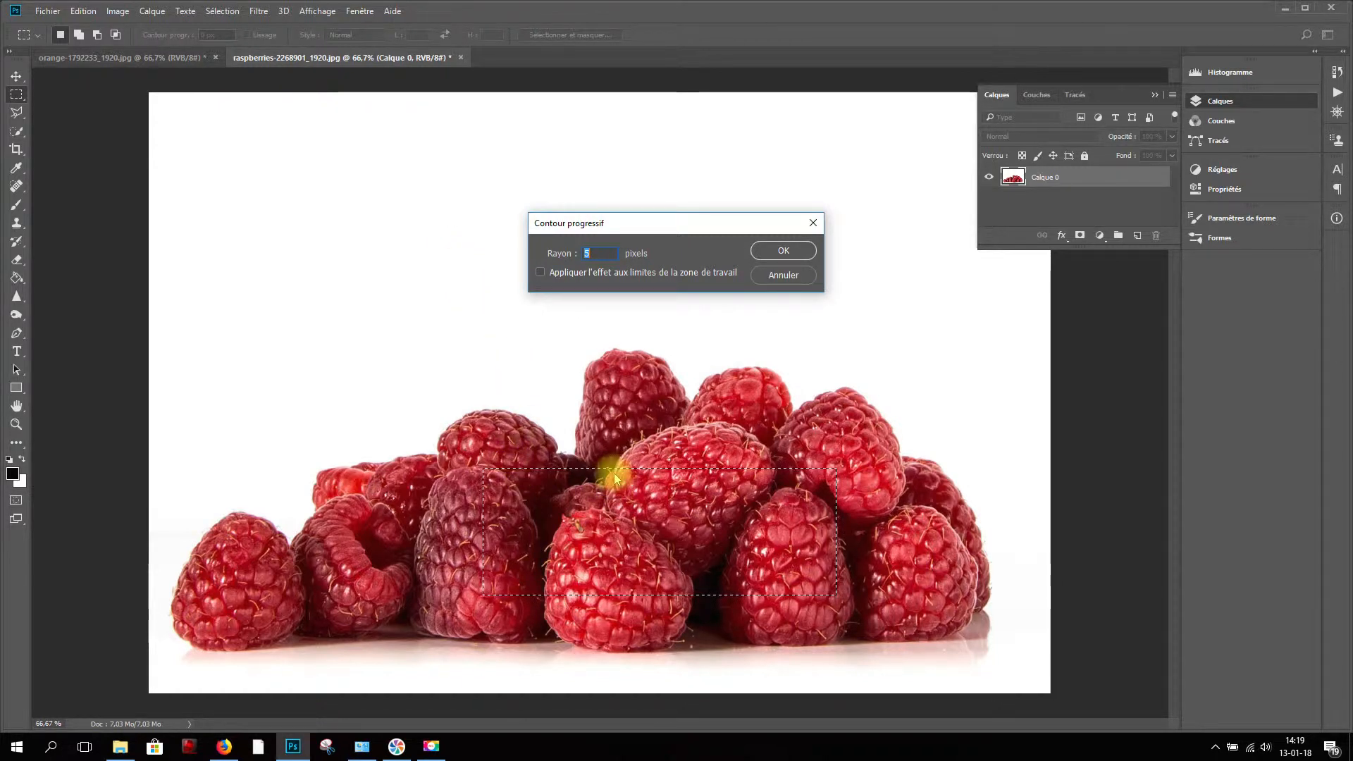
pyautogui.click(609, 254)
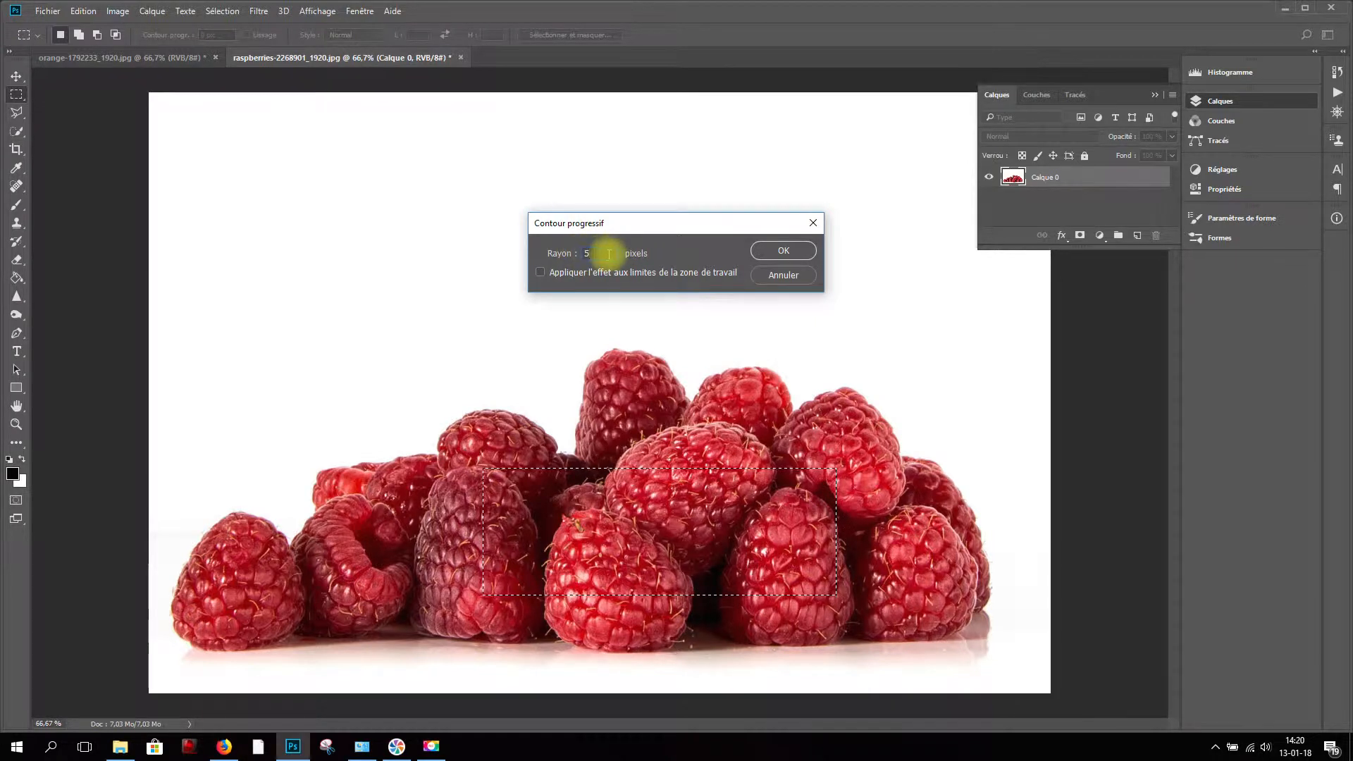
pyautogui.moveTo(586, 252); pyautogui.dragTo(594, 251)
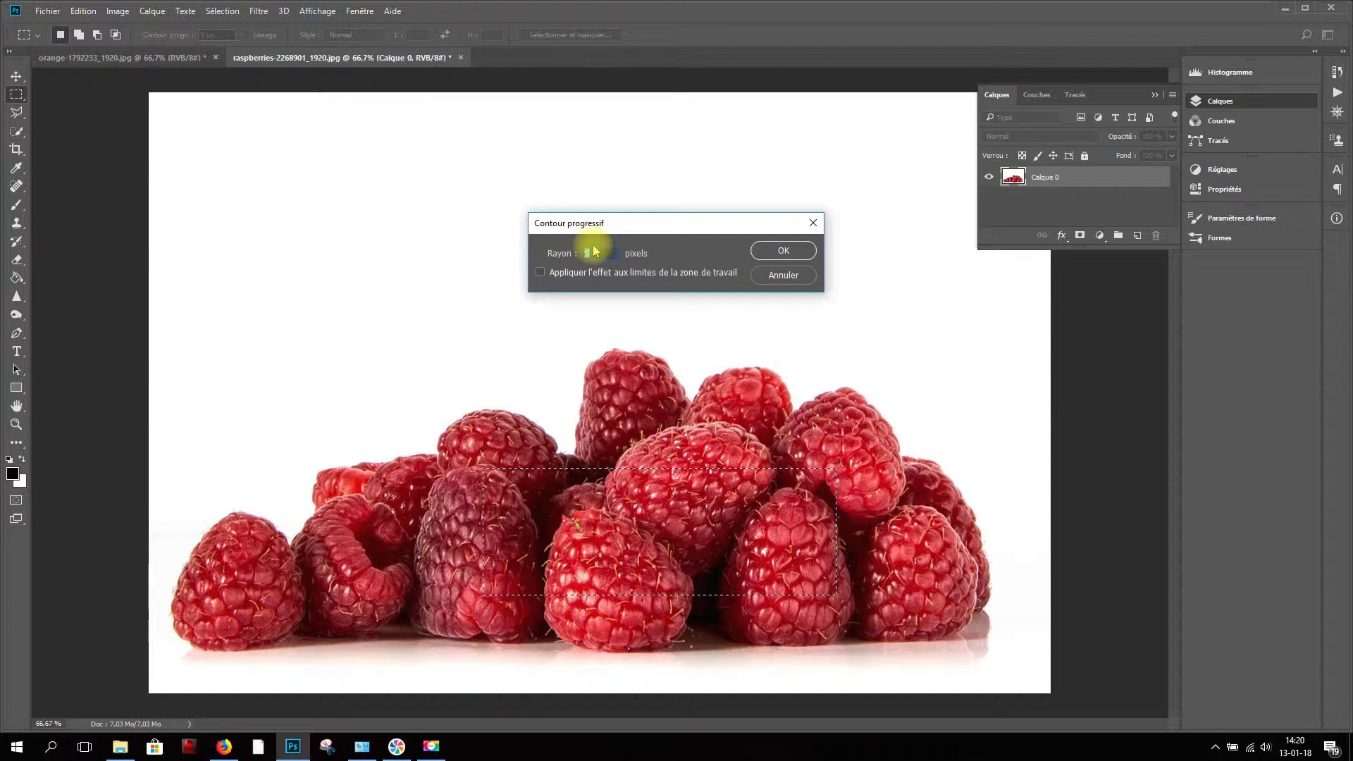
pyautogui.write('15')
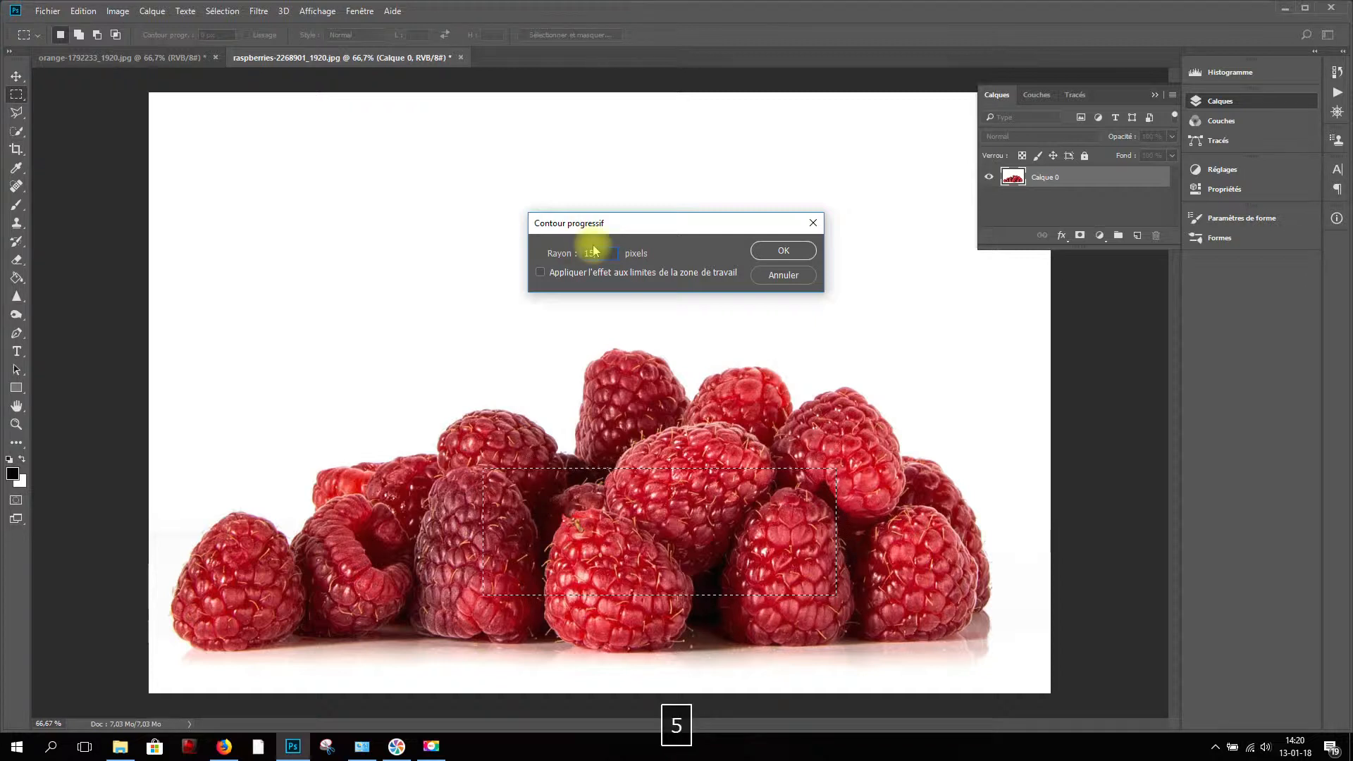
pyautogui.click(782, 250)
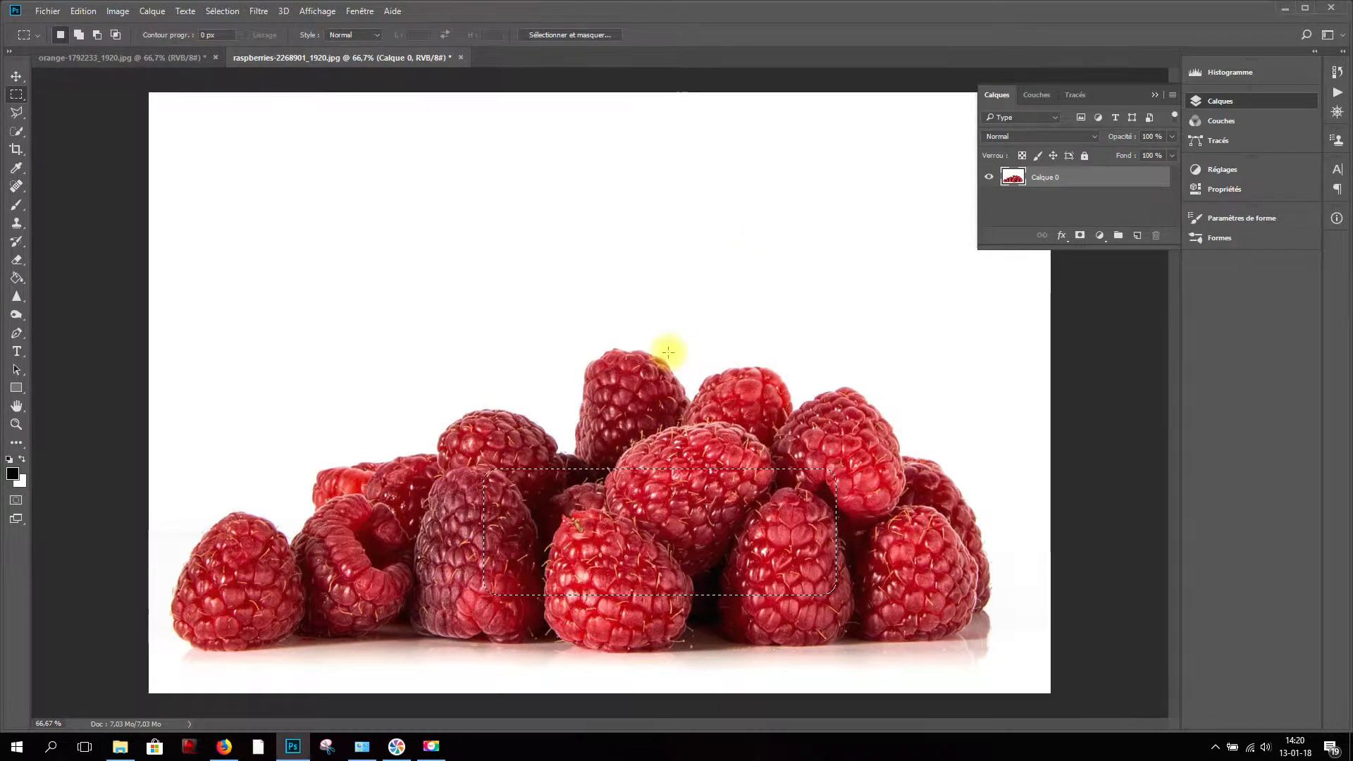
# Move the feathered selection's pixels up onto the white background, undo the move, and deselect
pyautogui.click(17, 77)
pyautogui.moveTo(557, 493); pyautogui.dragTo(498, 190)
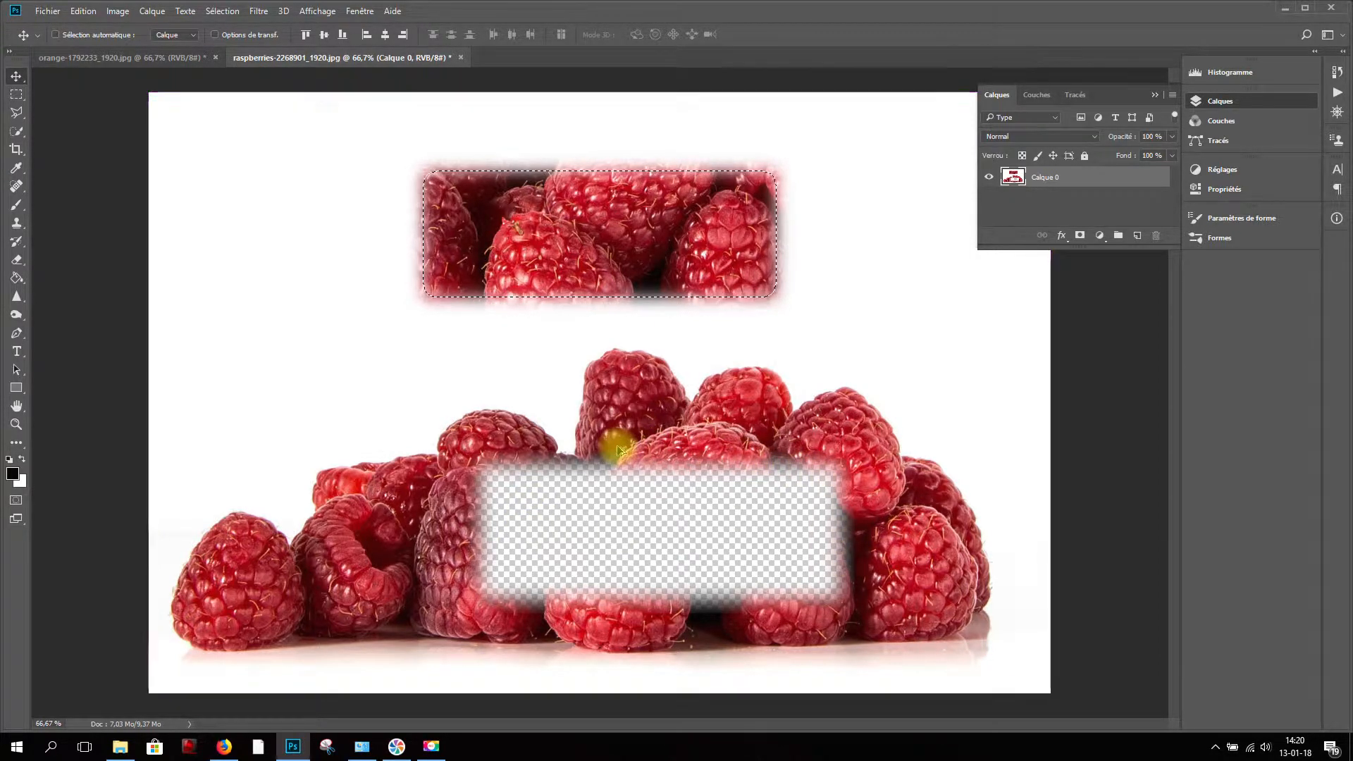
pyautogui.hotkey('ctrl', 'alt', 'z')
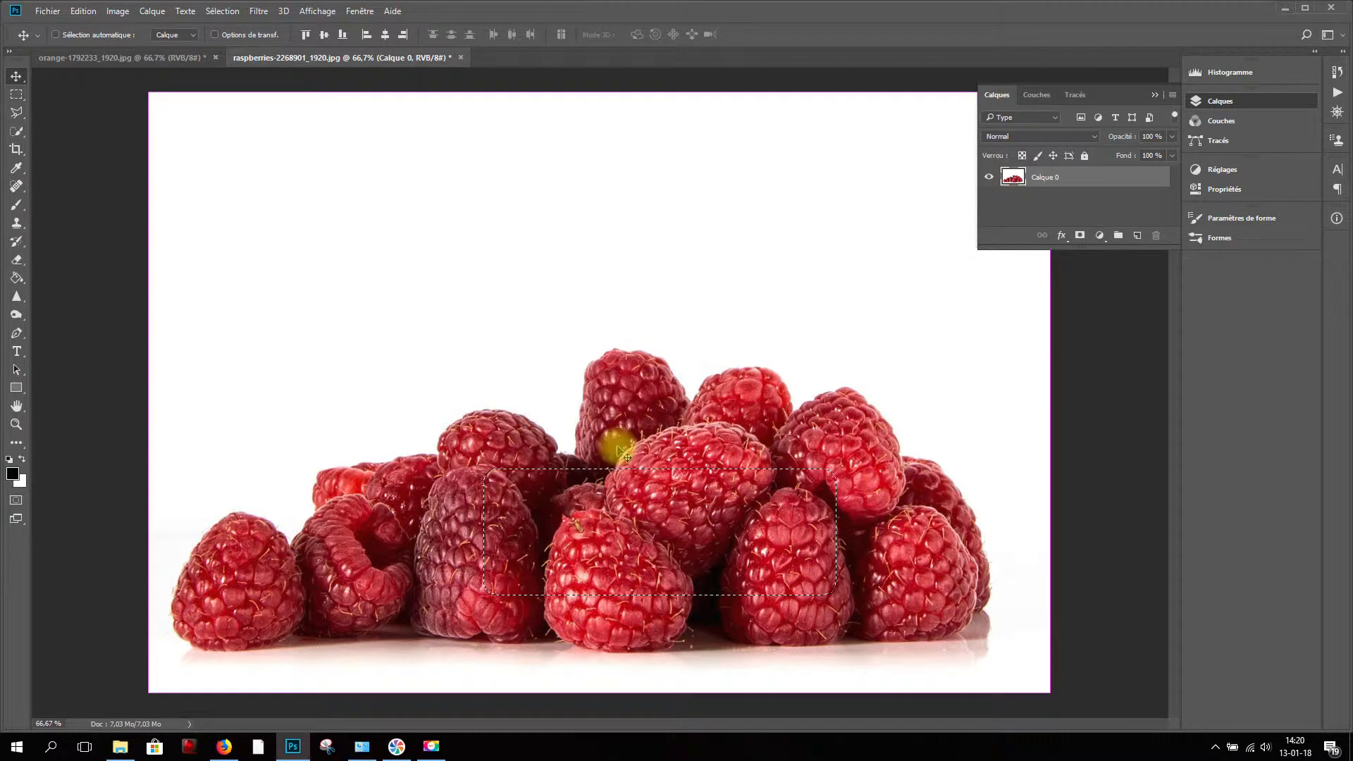
pyautogui.hotkey('ctrl', 'd')
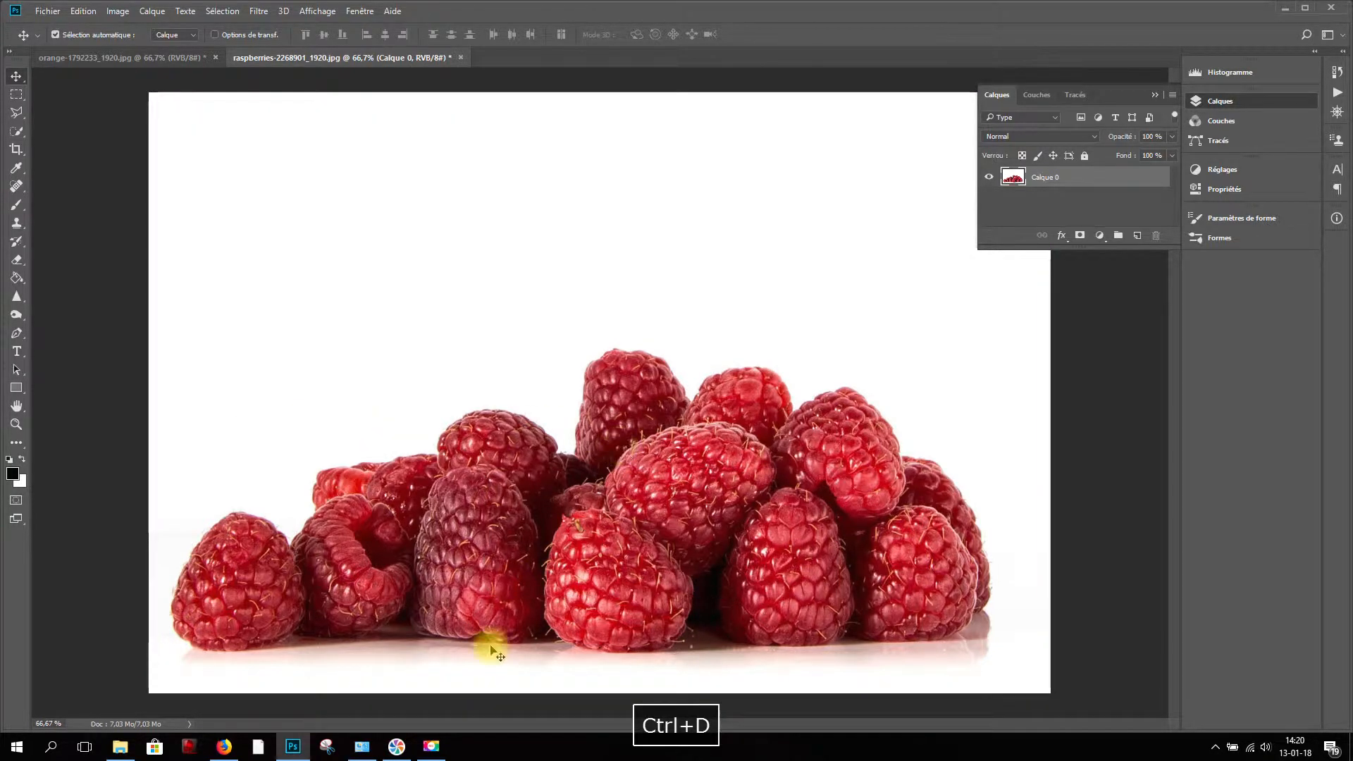
# Draw a rectangular selection over the central raspberries, extend it with Etendre, and undo both the extension and the rectangle
pyautogui.click(15, 96)
pyautogui.moveTo(491, 471); pyautogui.dragTo(826, 584)
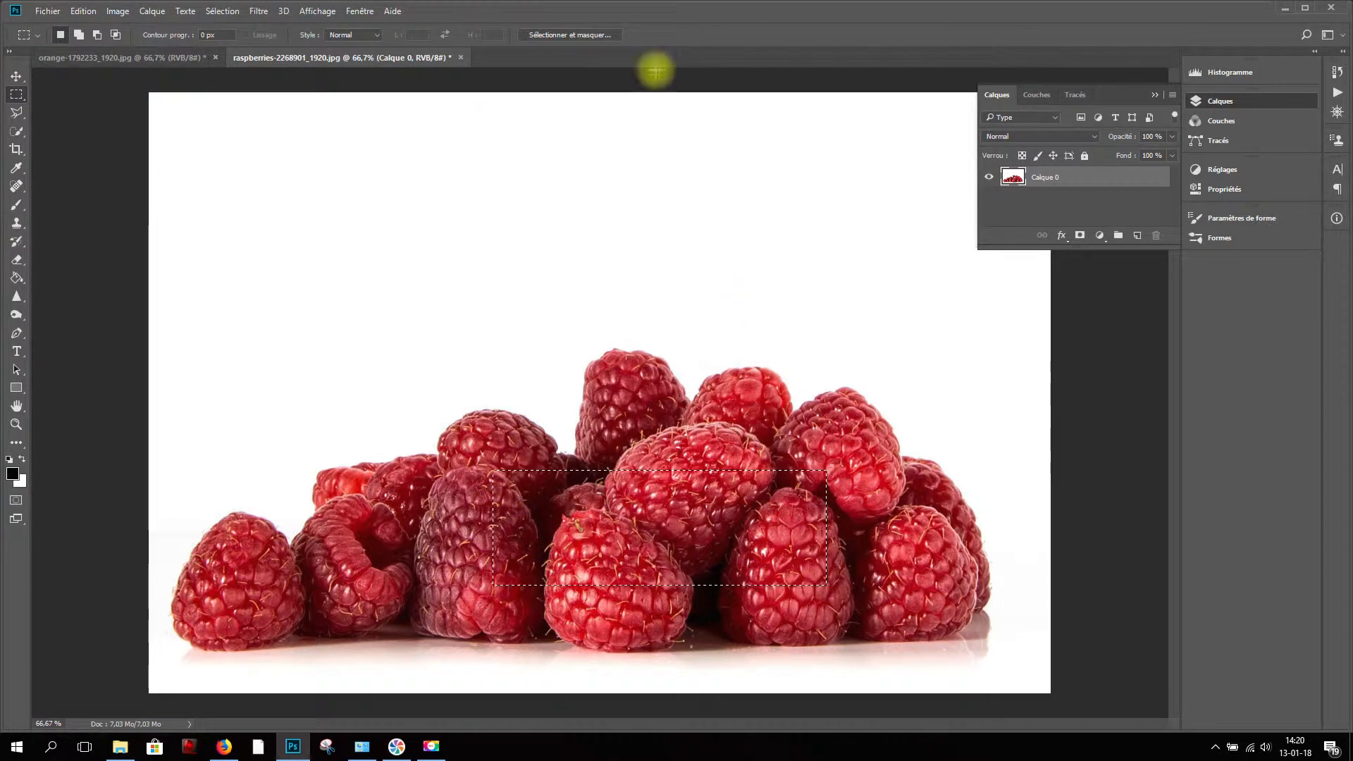
pyautogui.click(223, 12)
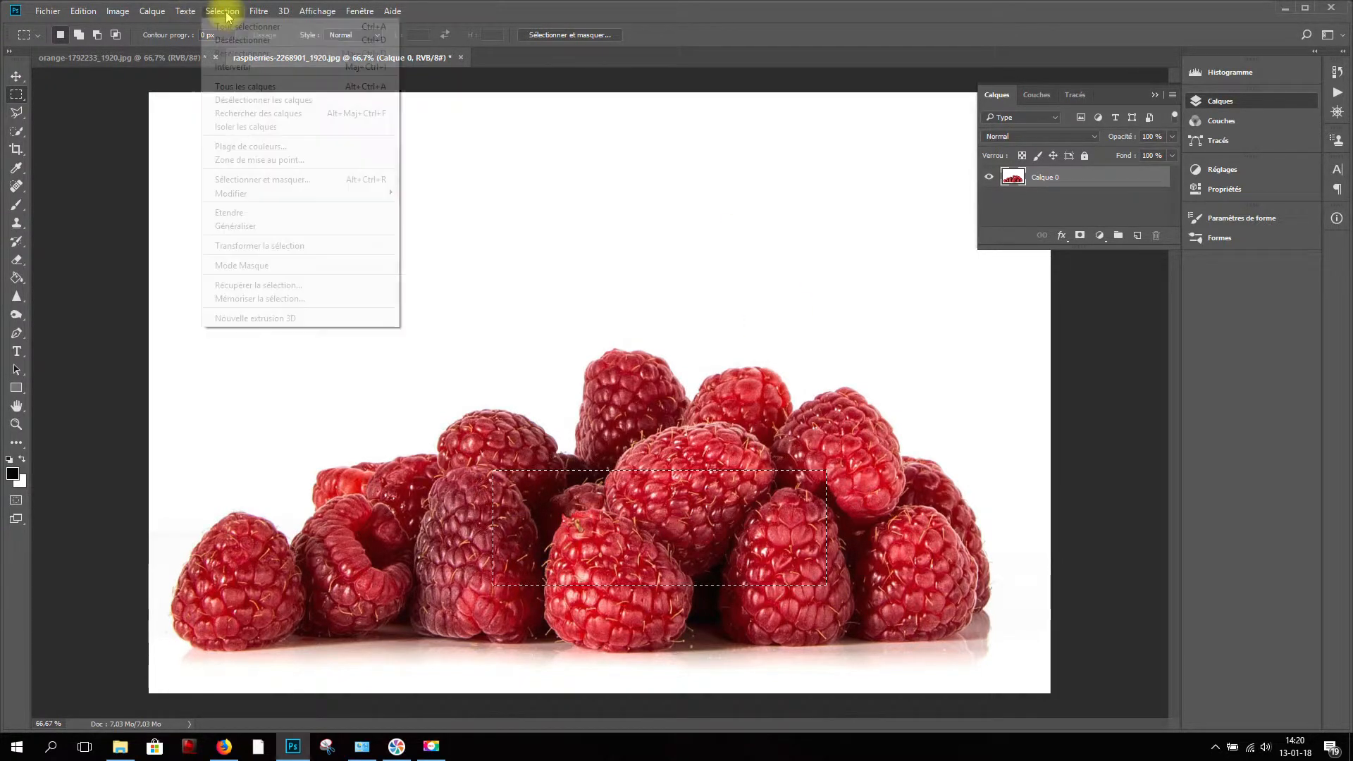
pyautogui.click(265, 214)
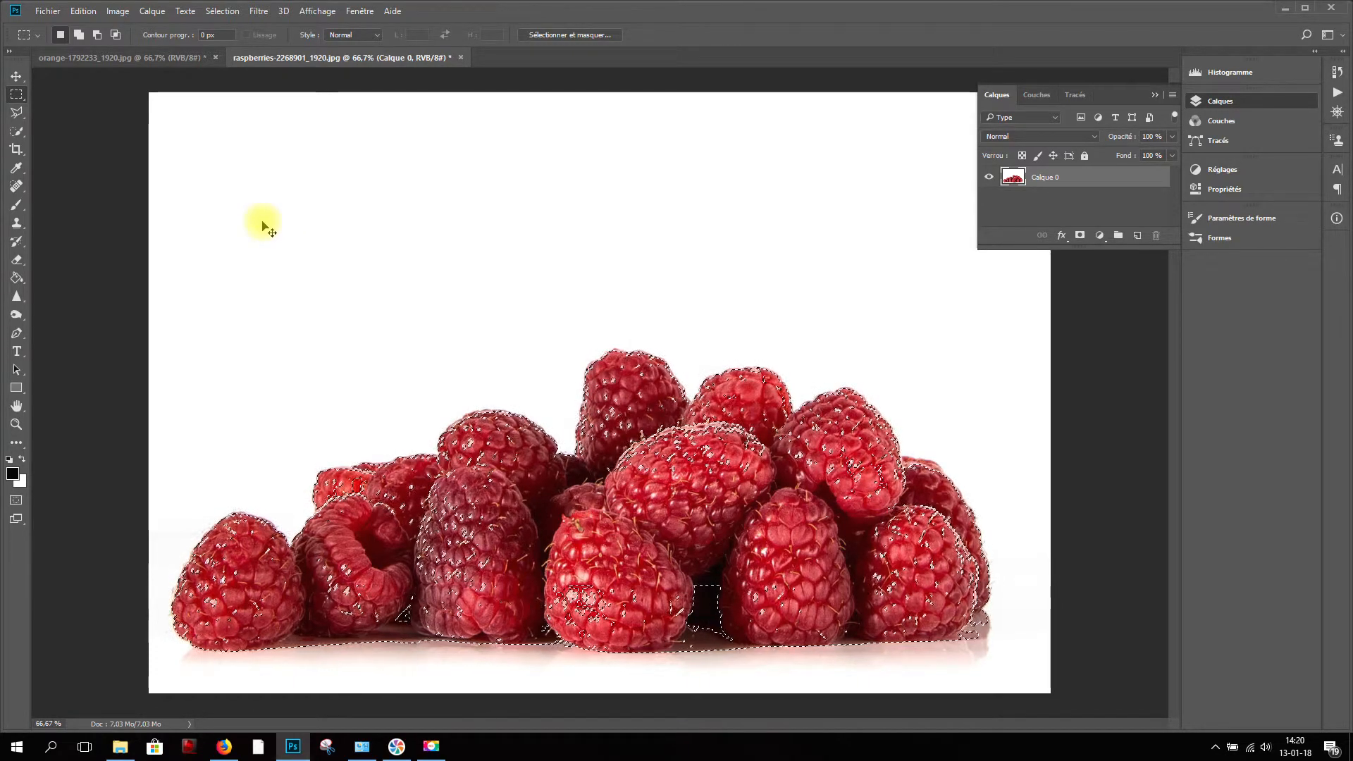
pyautogui.hotkey('ctrl', 'z')
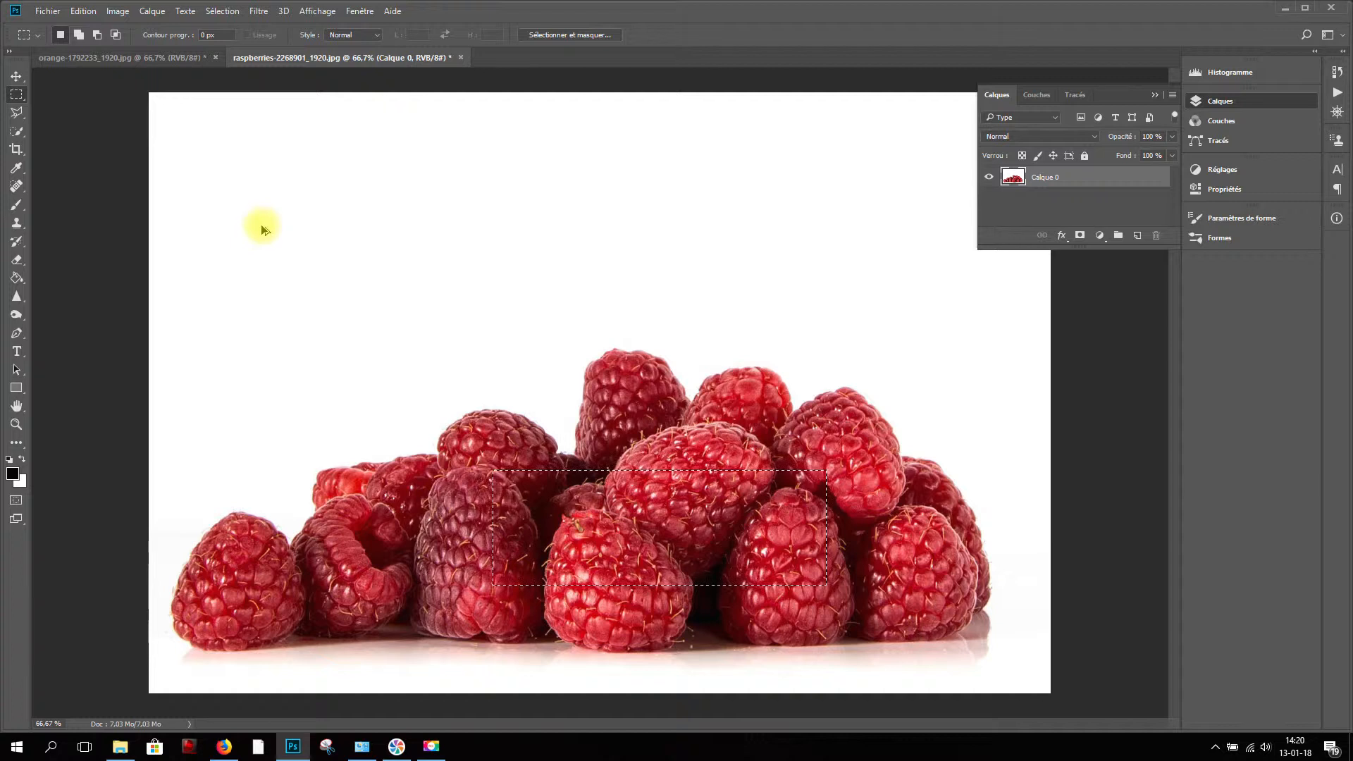
pyautogui.hotkey('ctrl', 'alt', 'z')
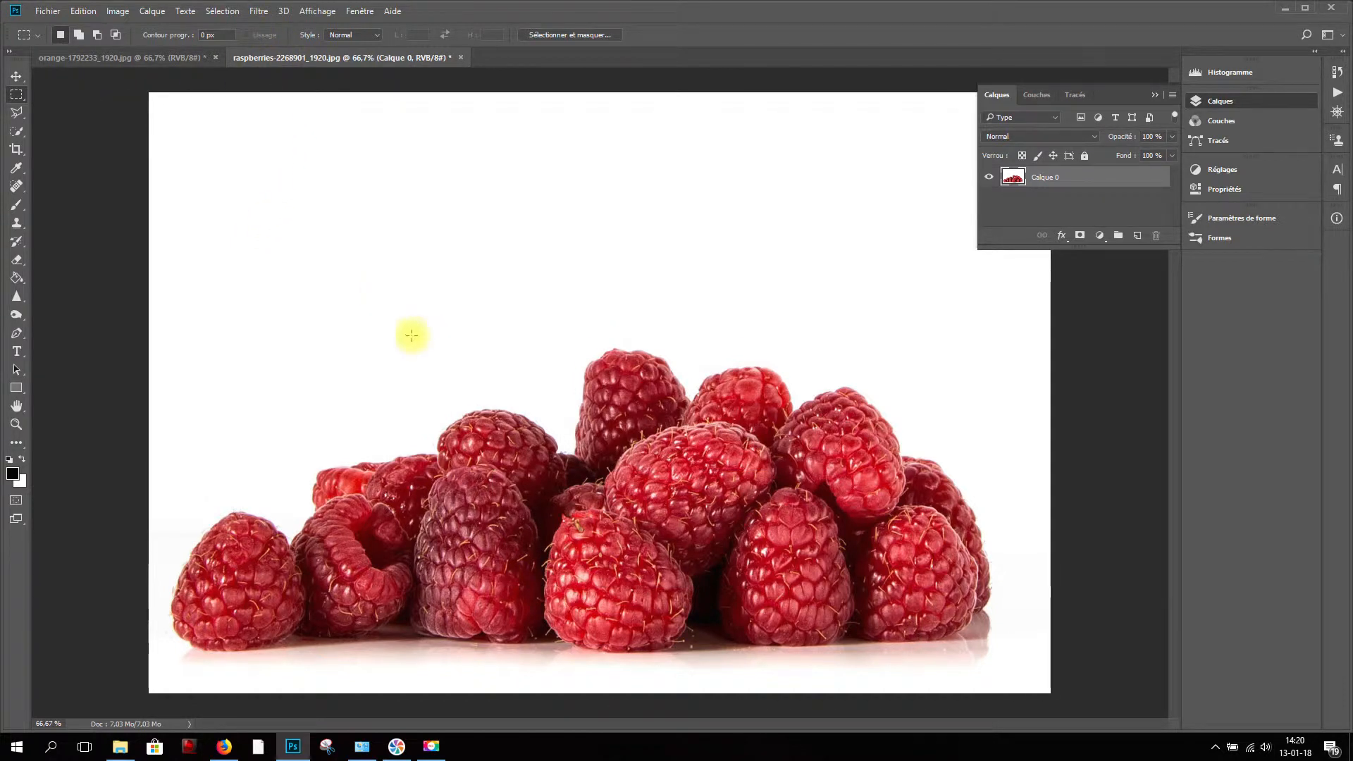
# Draw another rectangular selection over the raspberries, extend it to similar colours with Généraliser, and deselect
pyautogui.moveTo(857, 586); pyautogui.dragTo(857, 586)
pyautogui.click(224, 12)
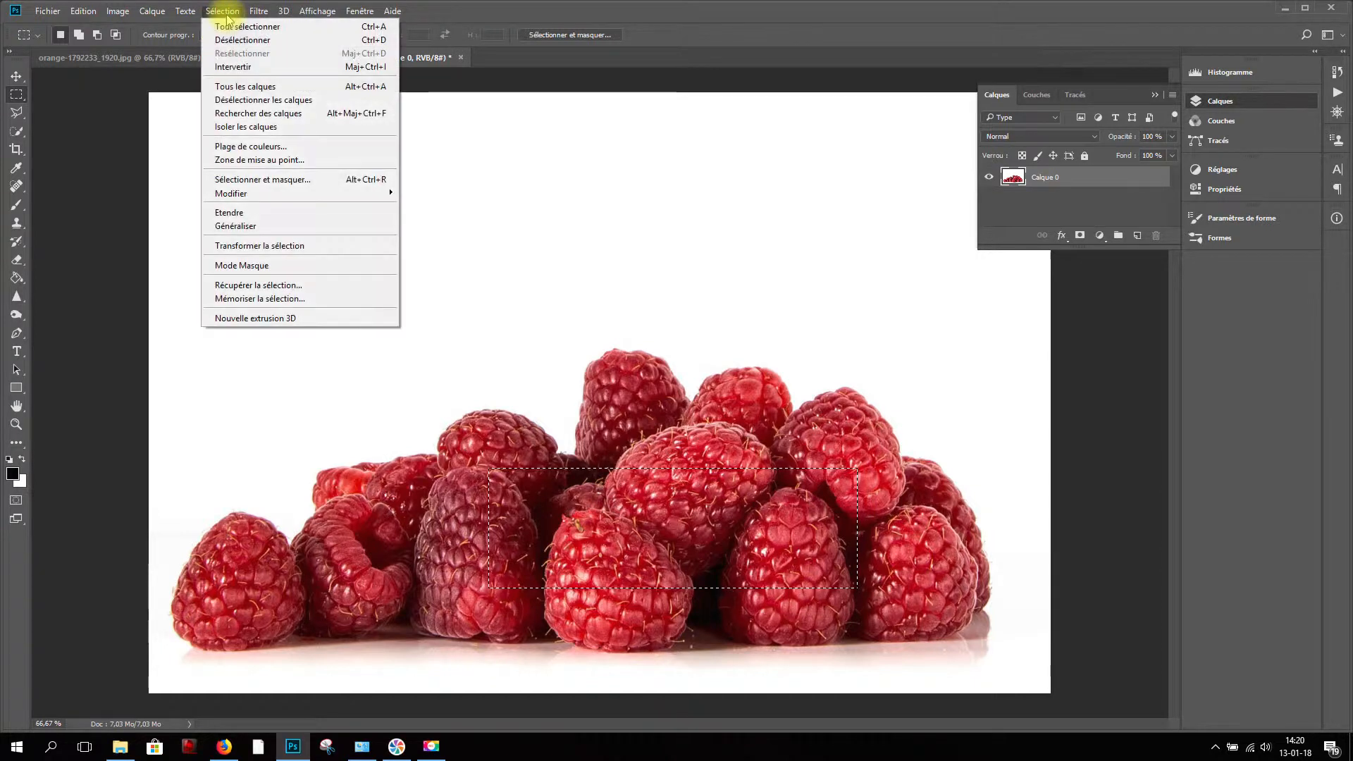
pyautogui.click(278, 225)
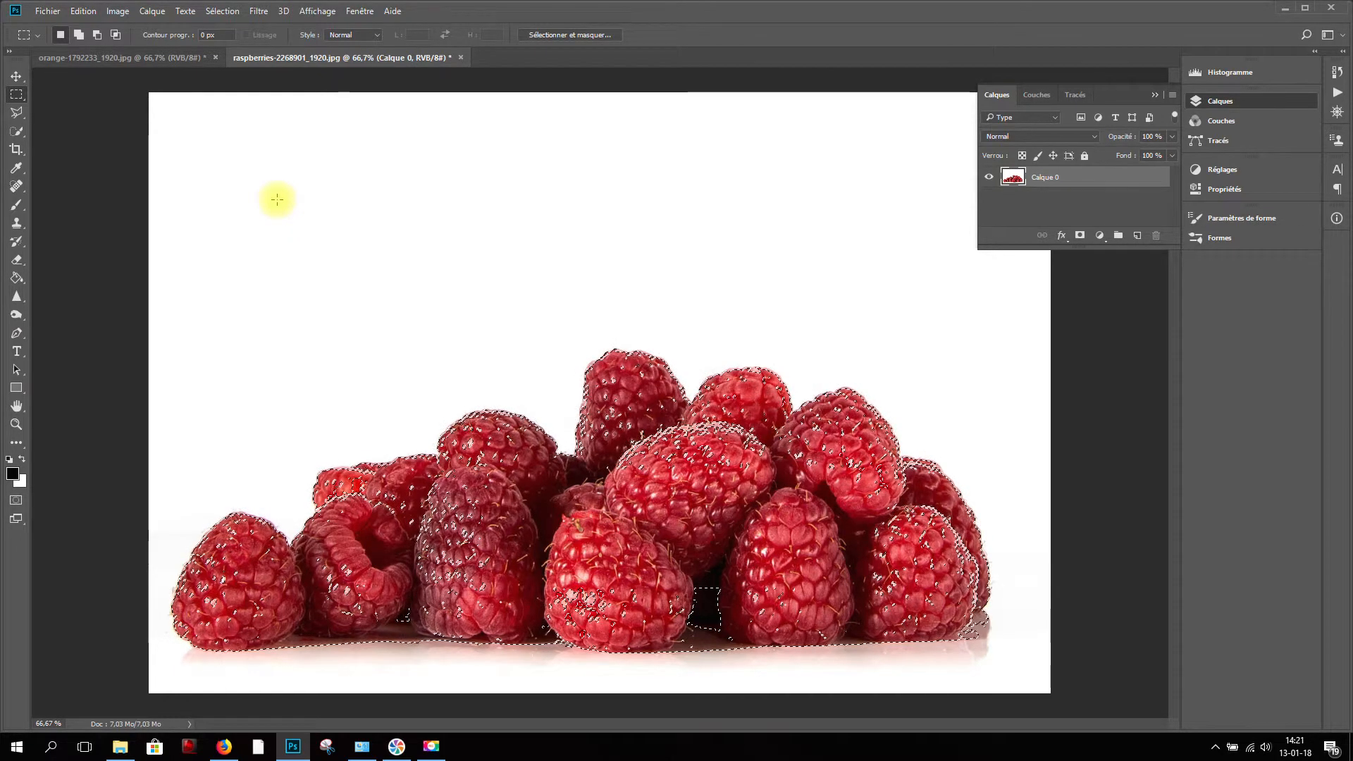
pyautogui.hotkey('ctrl', 'd')
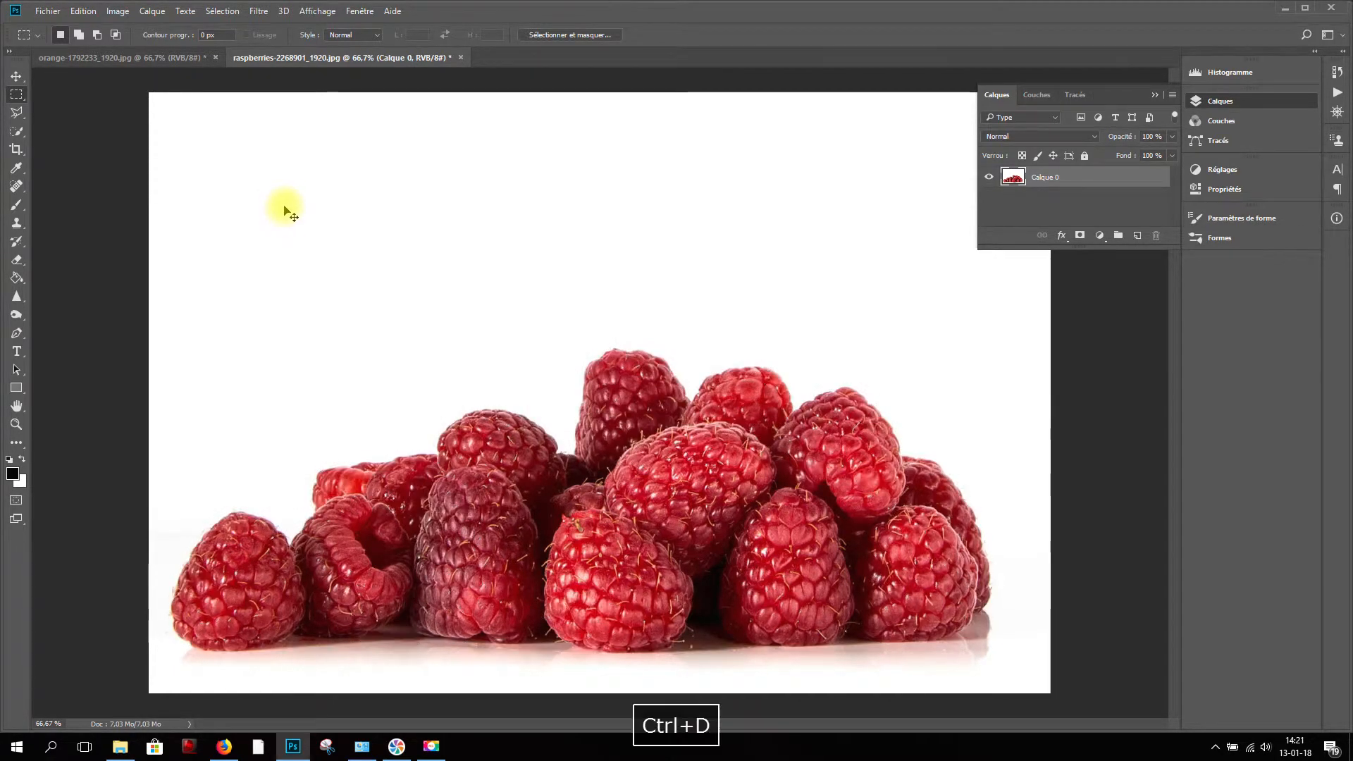
# Draw a rectangular selection across the central raspberries
pyautogui.click(255, 12)
pyautogui.moveTo(222, 12)
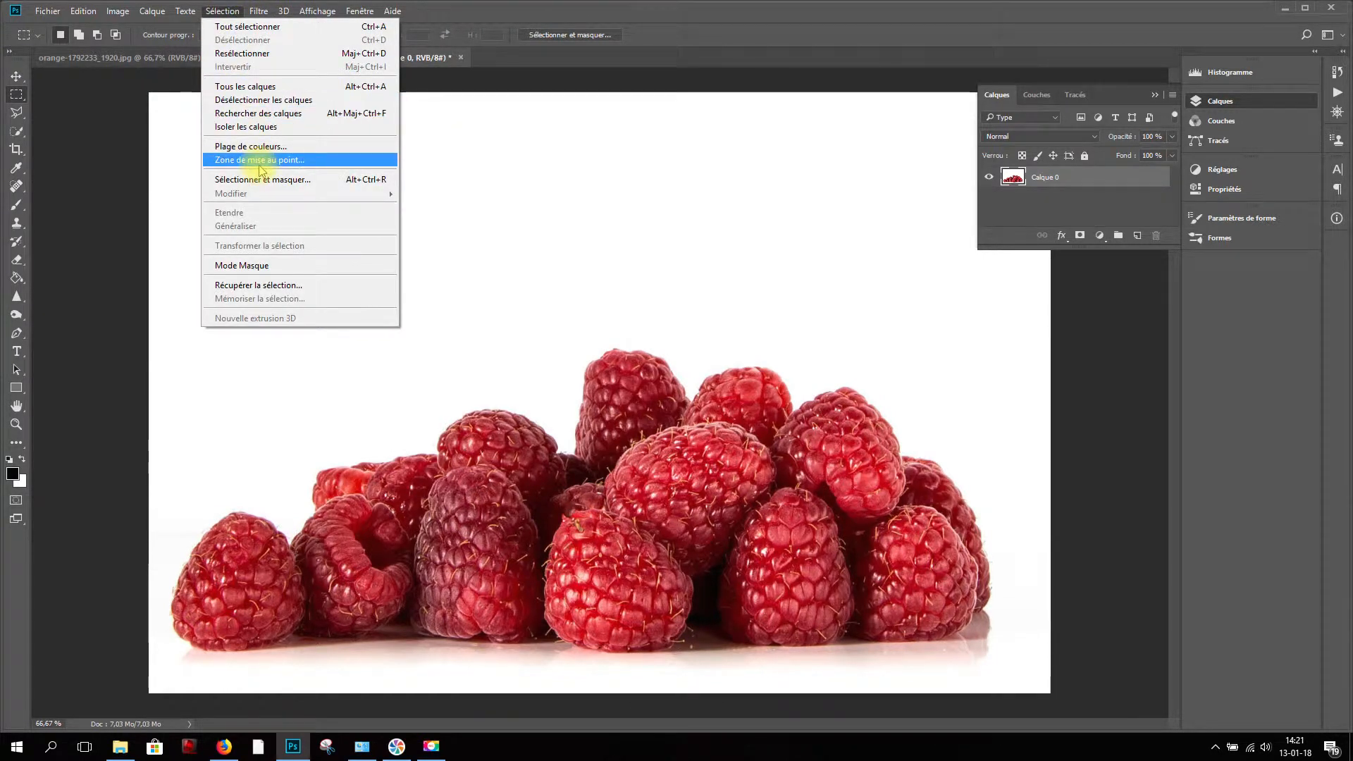
pyautogui.click(488, 437)
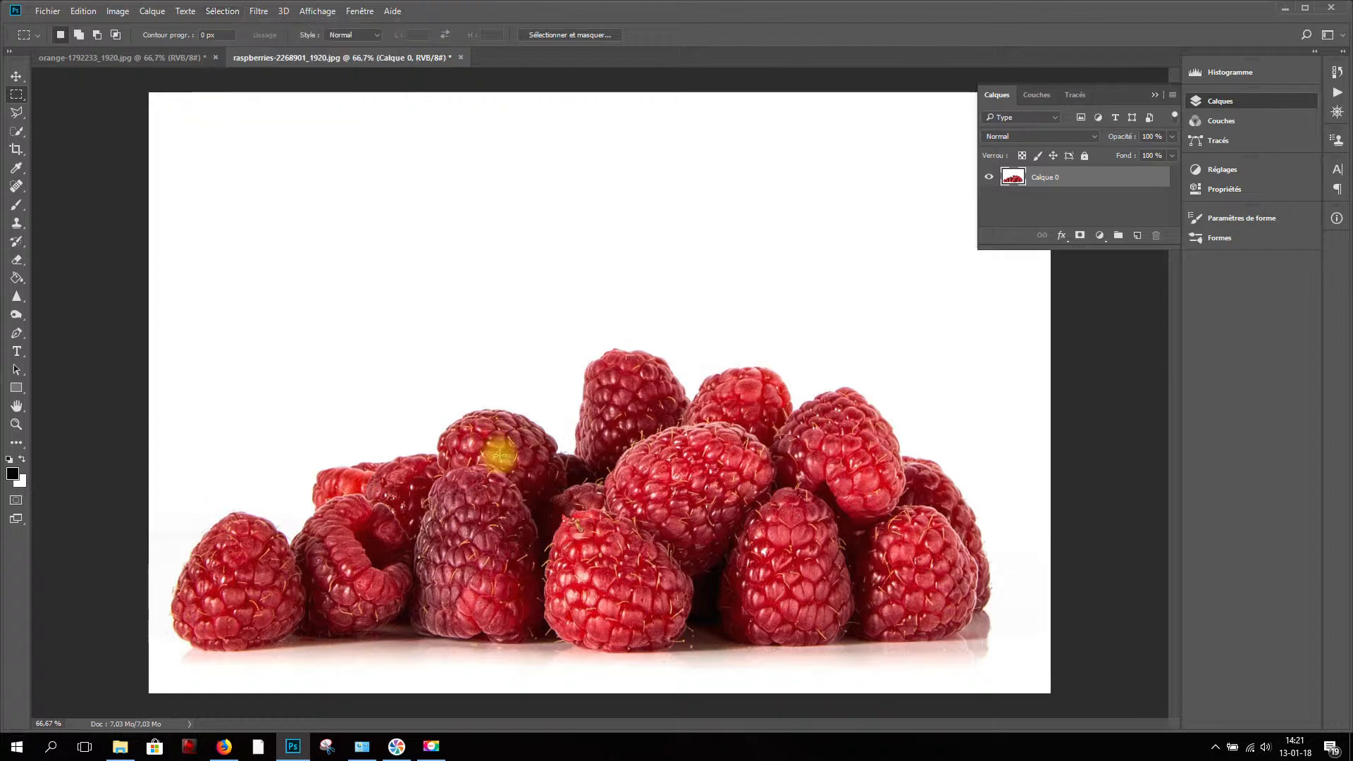
pyautogui.moveTo(501, 456); pyautogui.dragTo(775, 582)
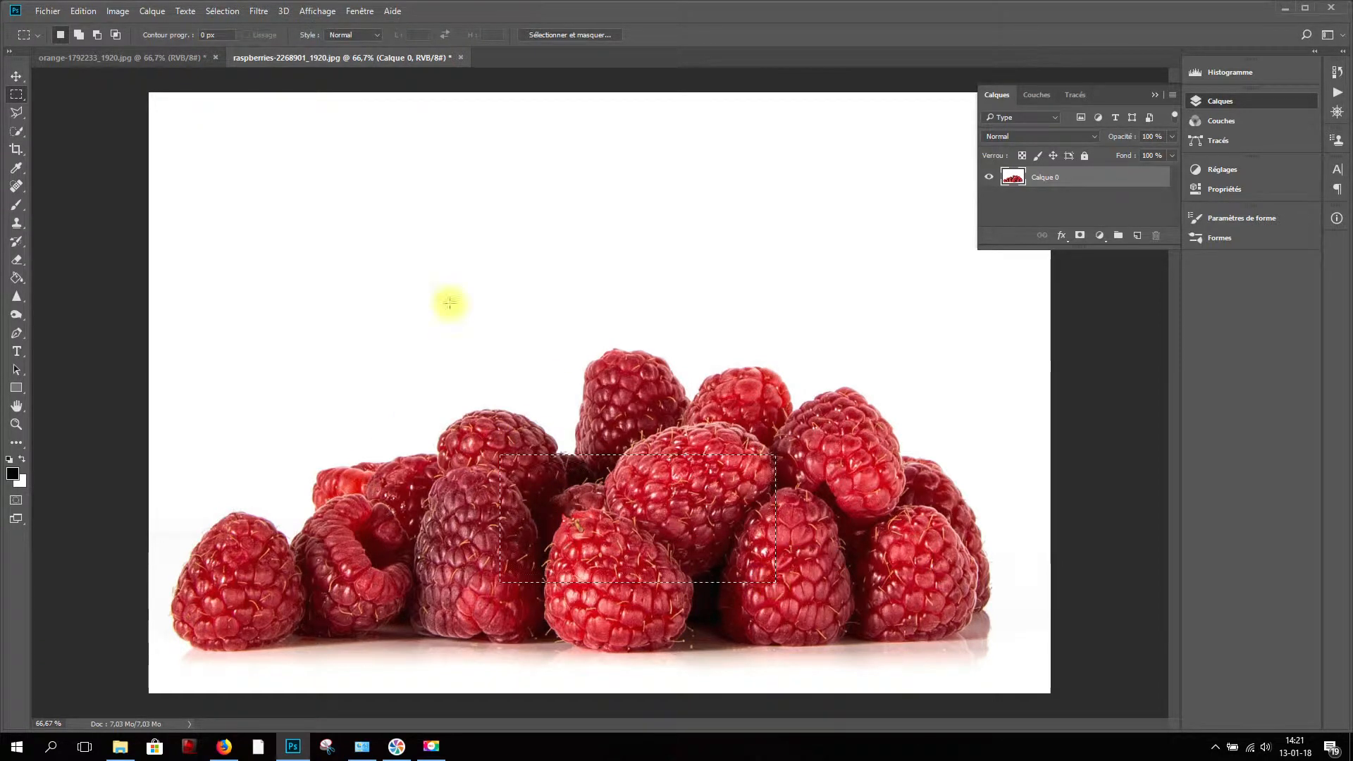
# Save the rectangular selection to a new channel named framboise in raspberries-2268901_1920.jpg
pyautogui.click(232, 14)
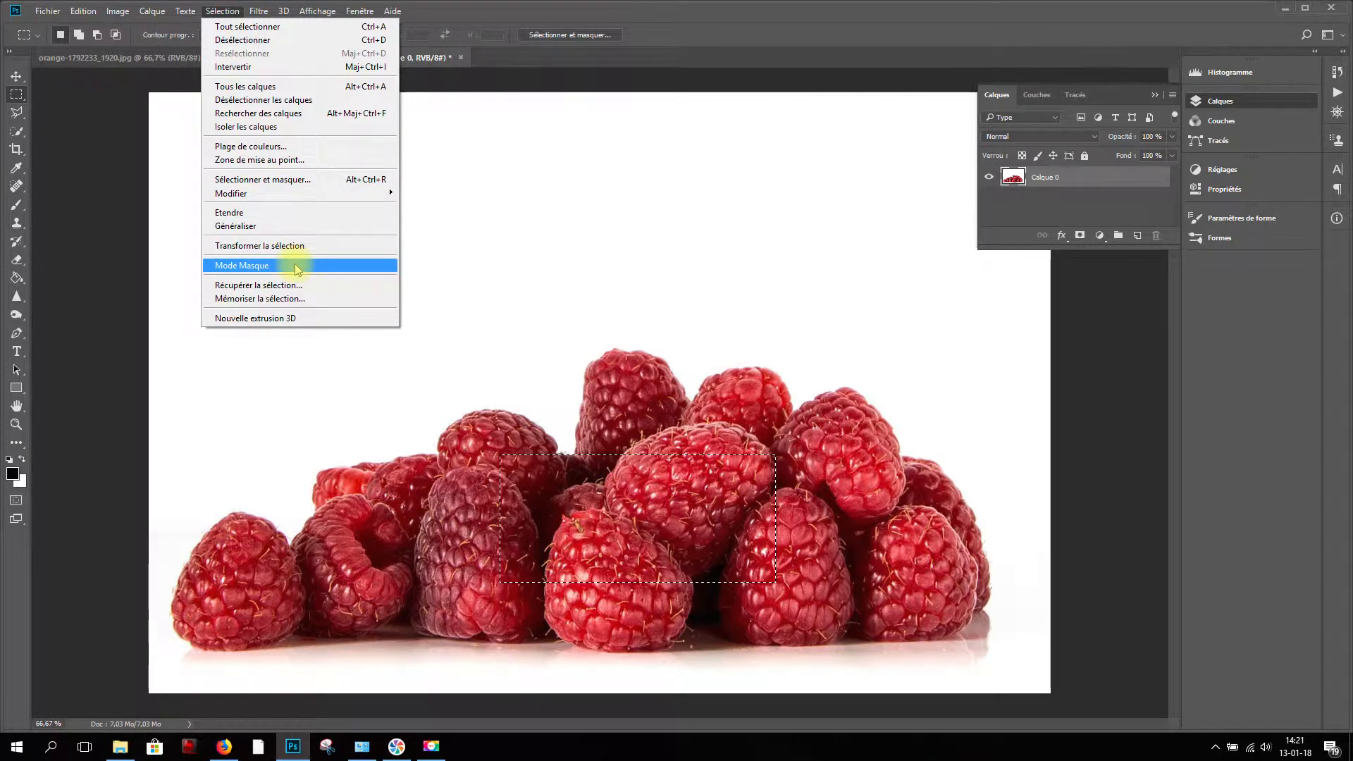
pyautogui.click(308, 301)
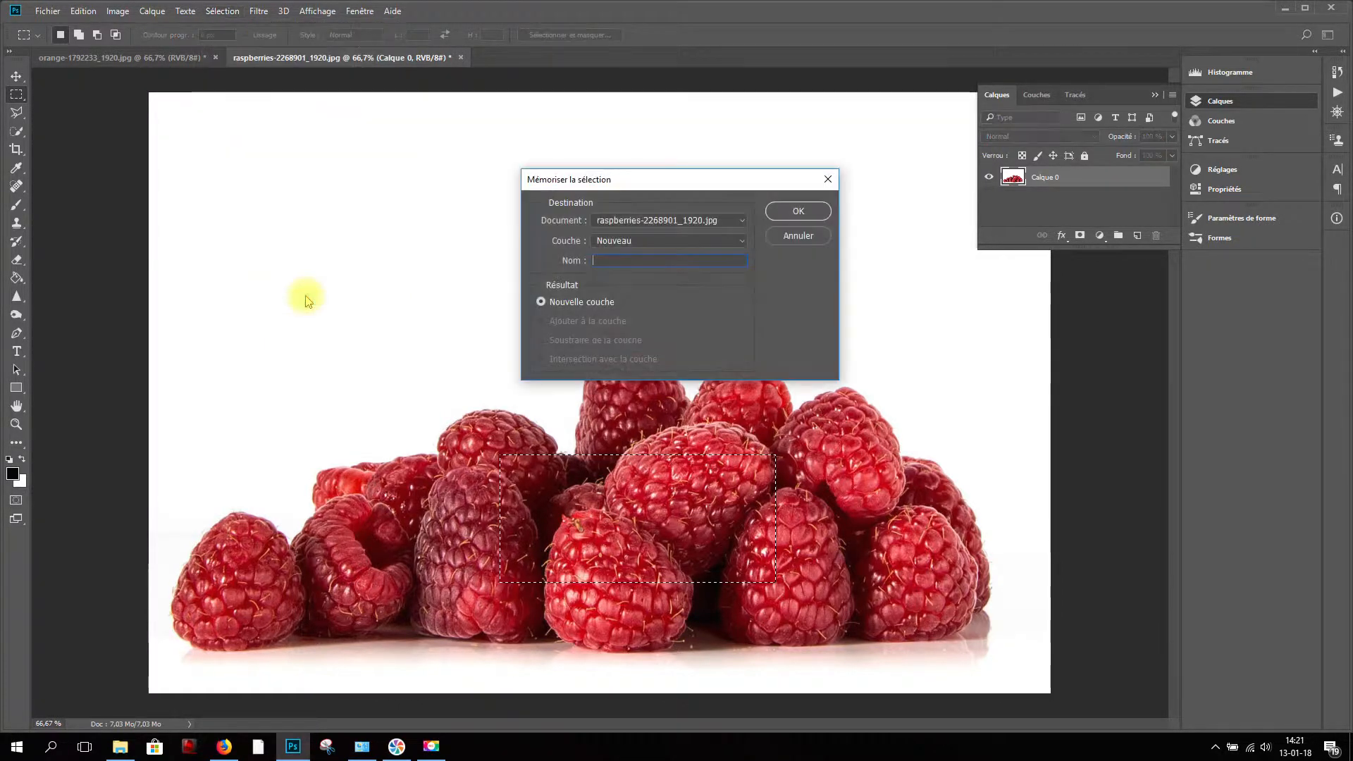
pyautogui.click(634, 241)
pyautogui.click(631, 241)
pyautogui.click(619, 240)
pyautogui.click(612, 241)
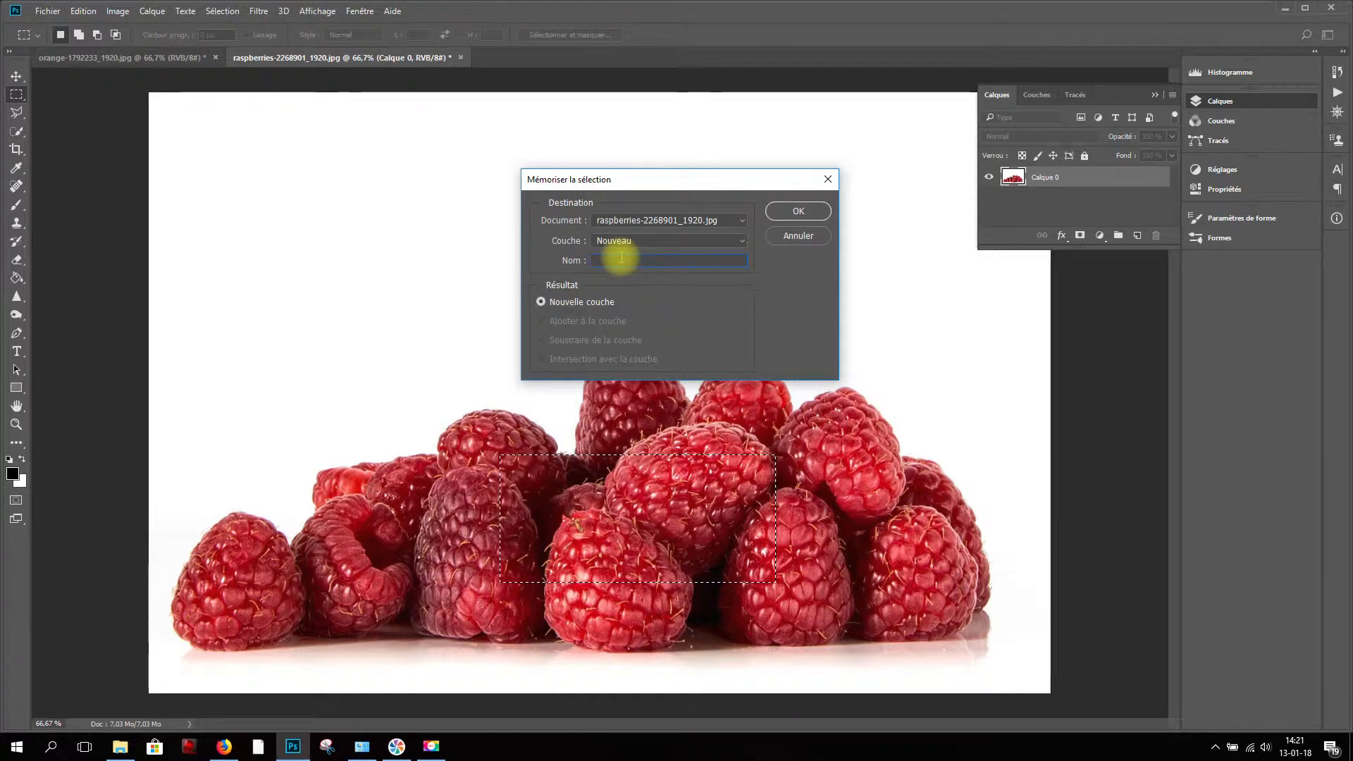
pyautogui.write('framboise')
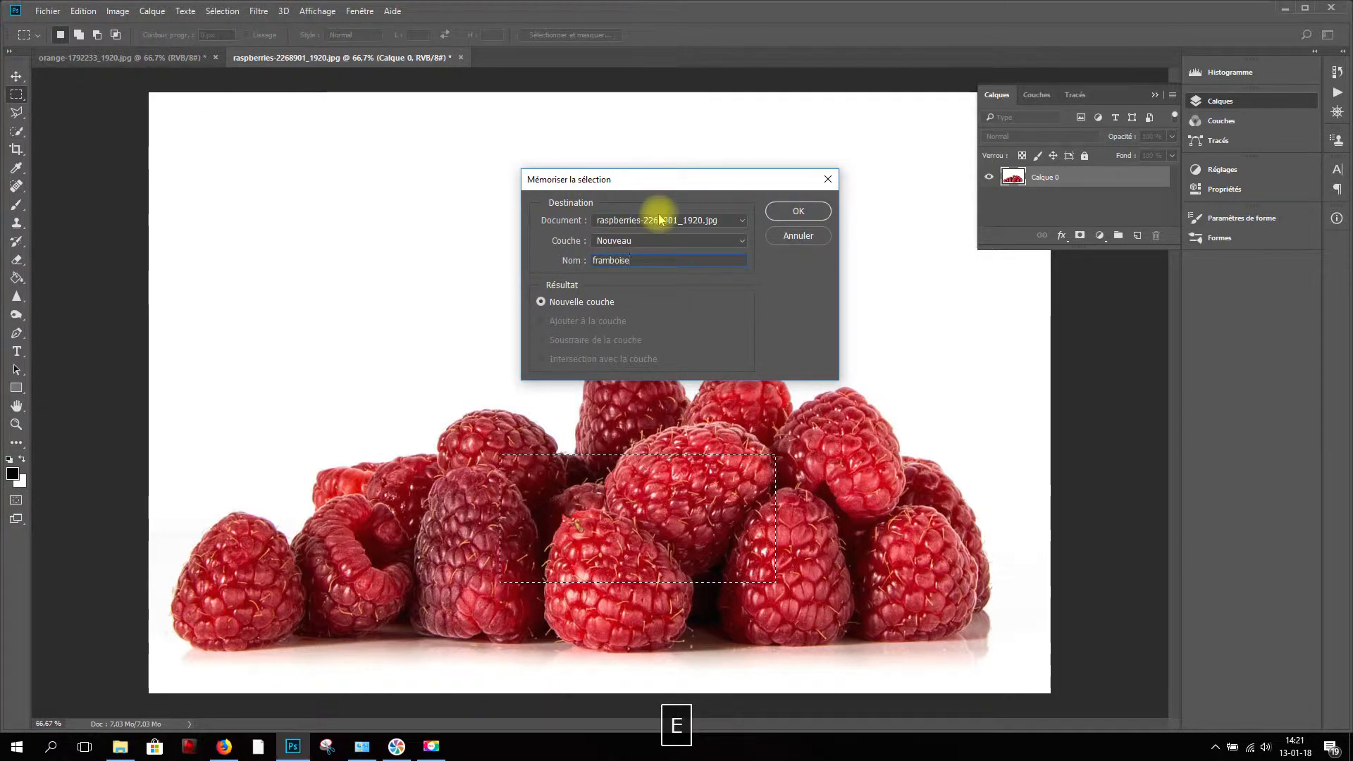
pyautogui.click(799, 213)
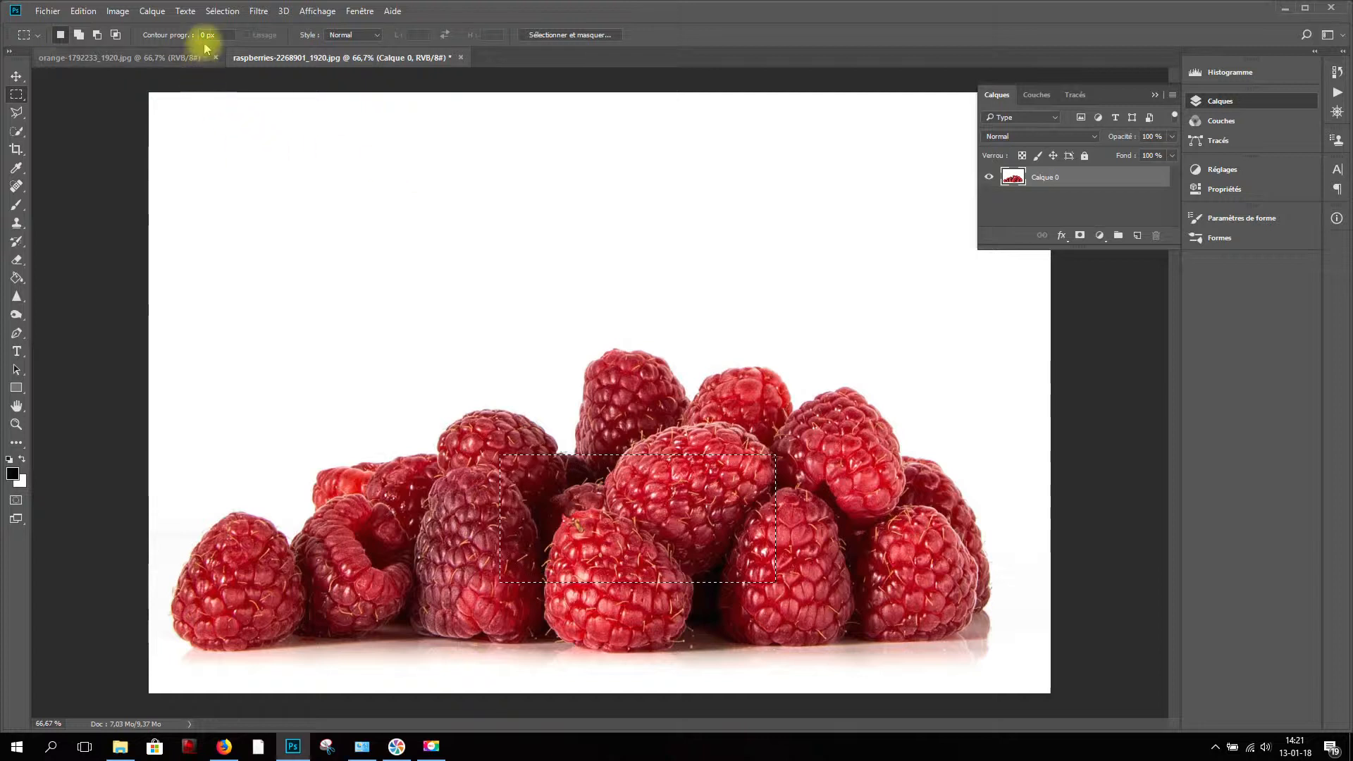
# Deselect the rectangle and load the framboise channel as a new selection
pyautogui.click(221, 11)
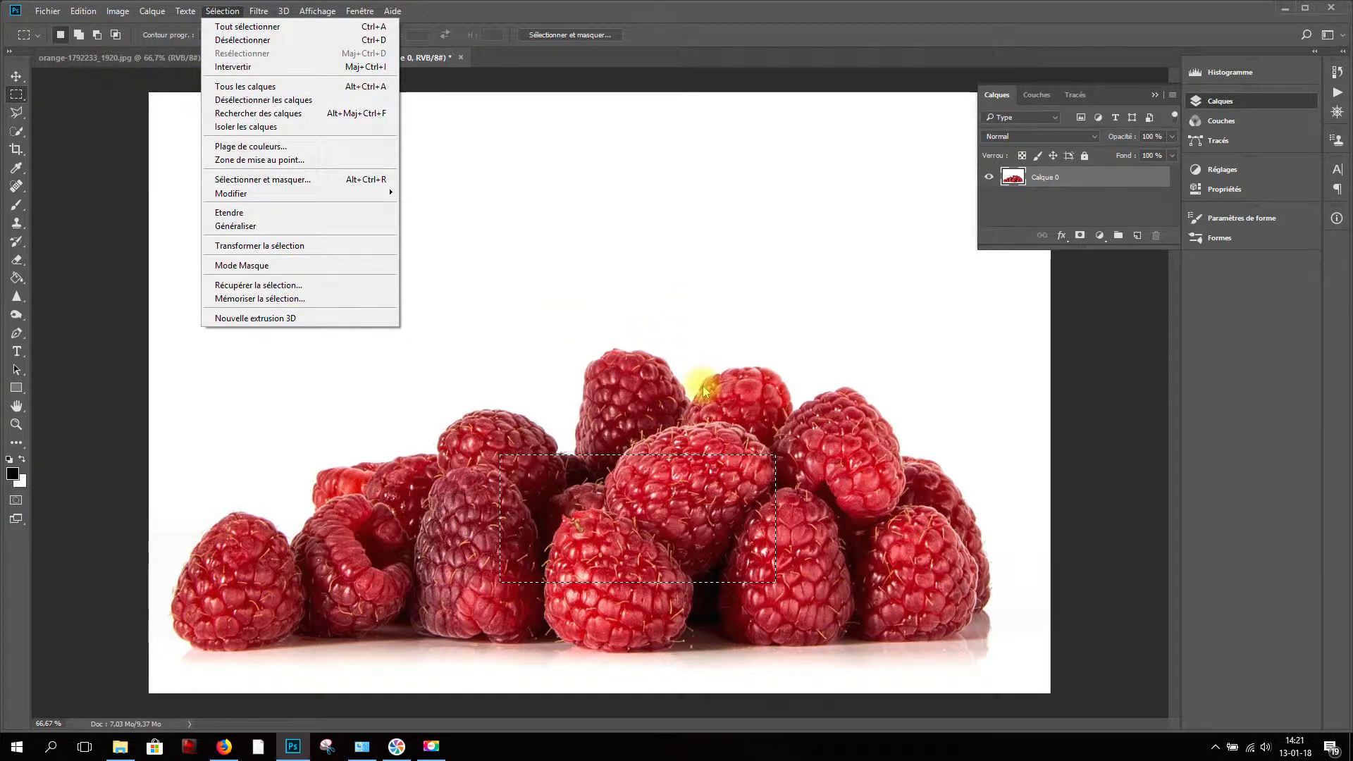
pyautogui.click(1000, 510)
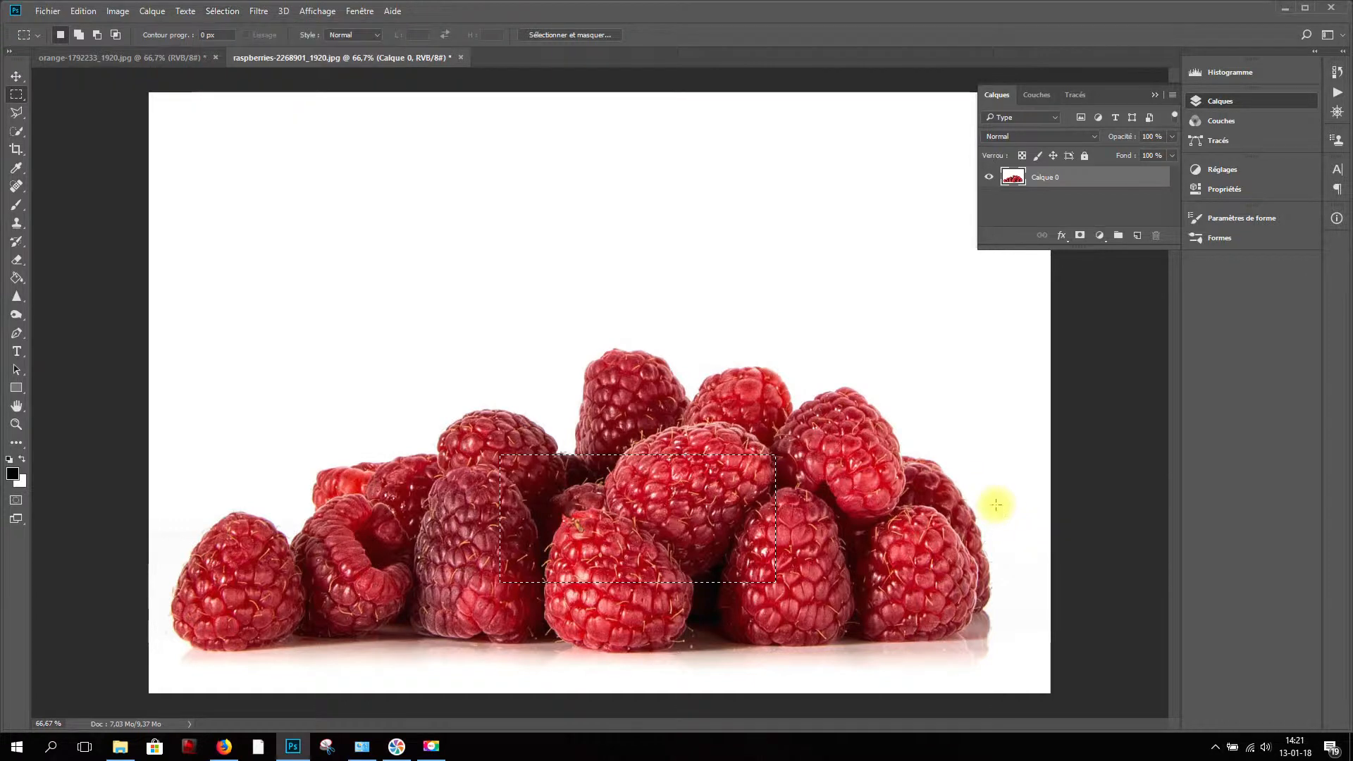
pyautogui.hotkey('ctrl', 'd')
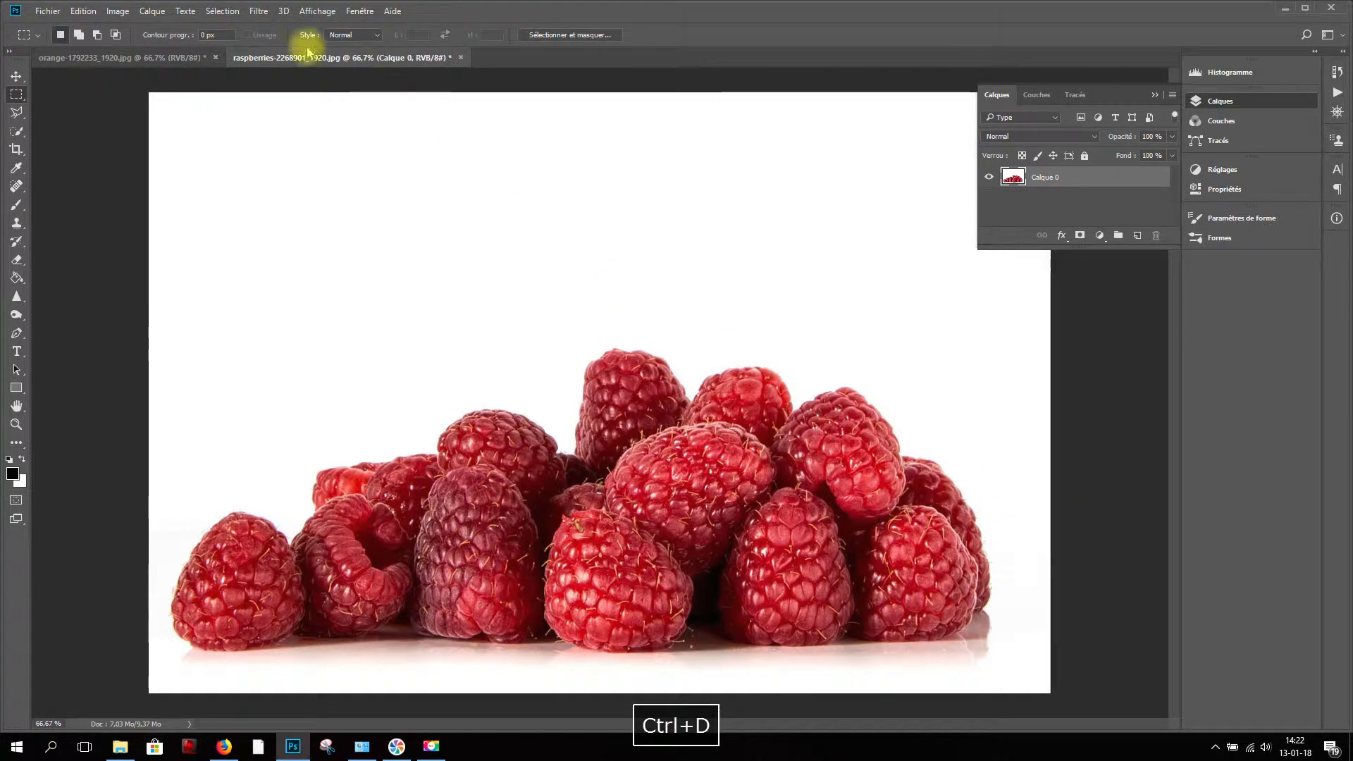
pyautogui.click(221, 11)
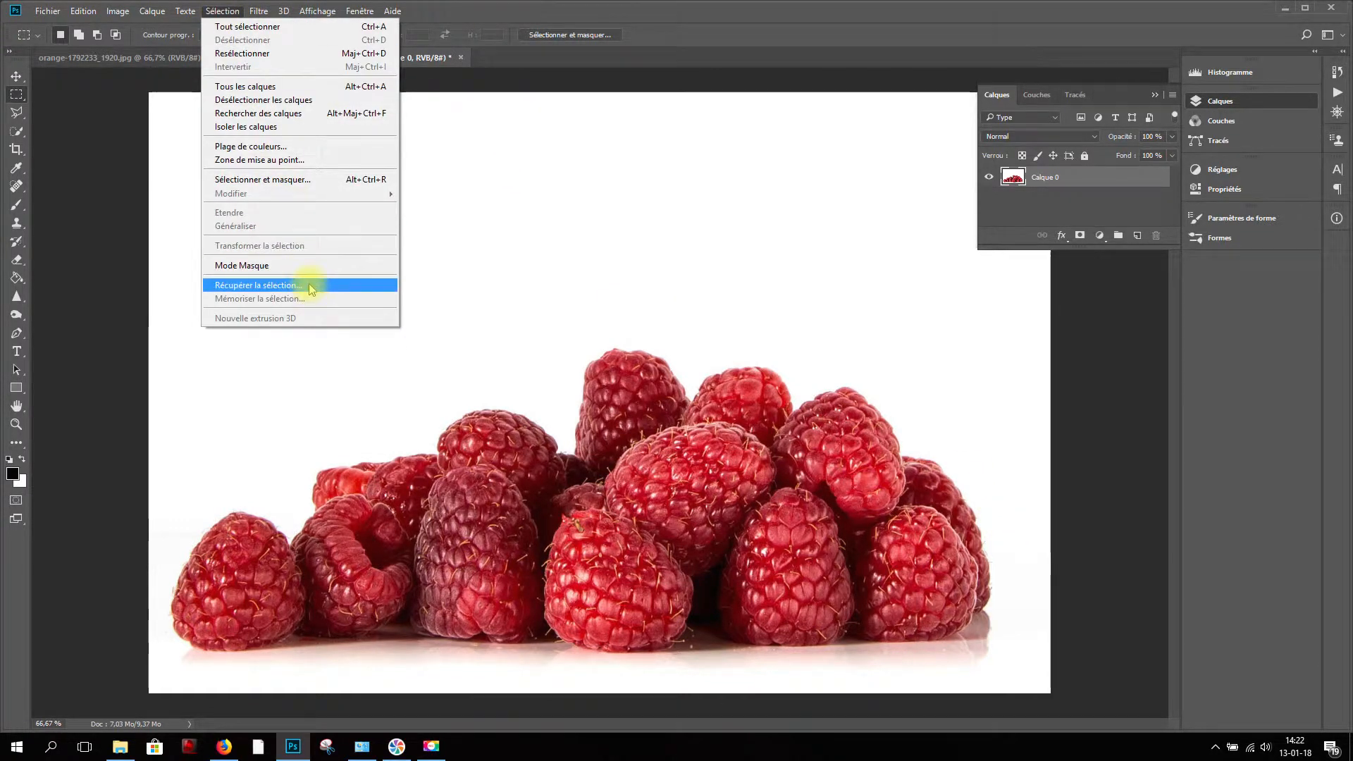
pyautogui.click(312, 285)
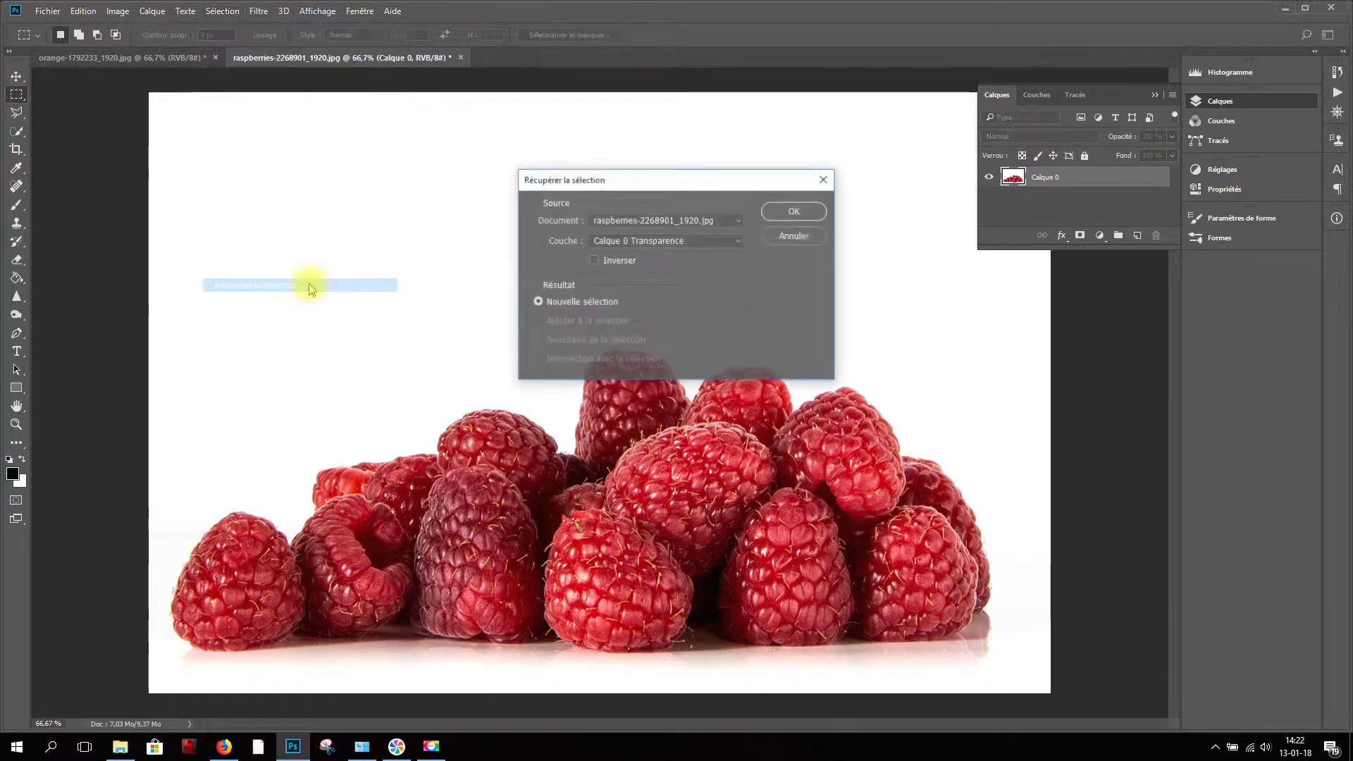
pyautogui.click(681, 241)
pyautogui.click(681, 274)
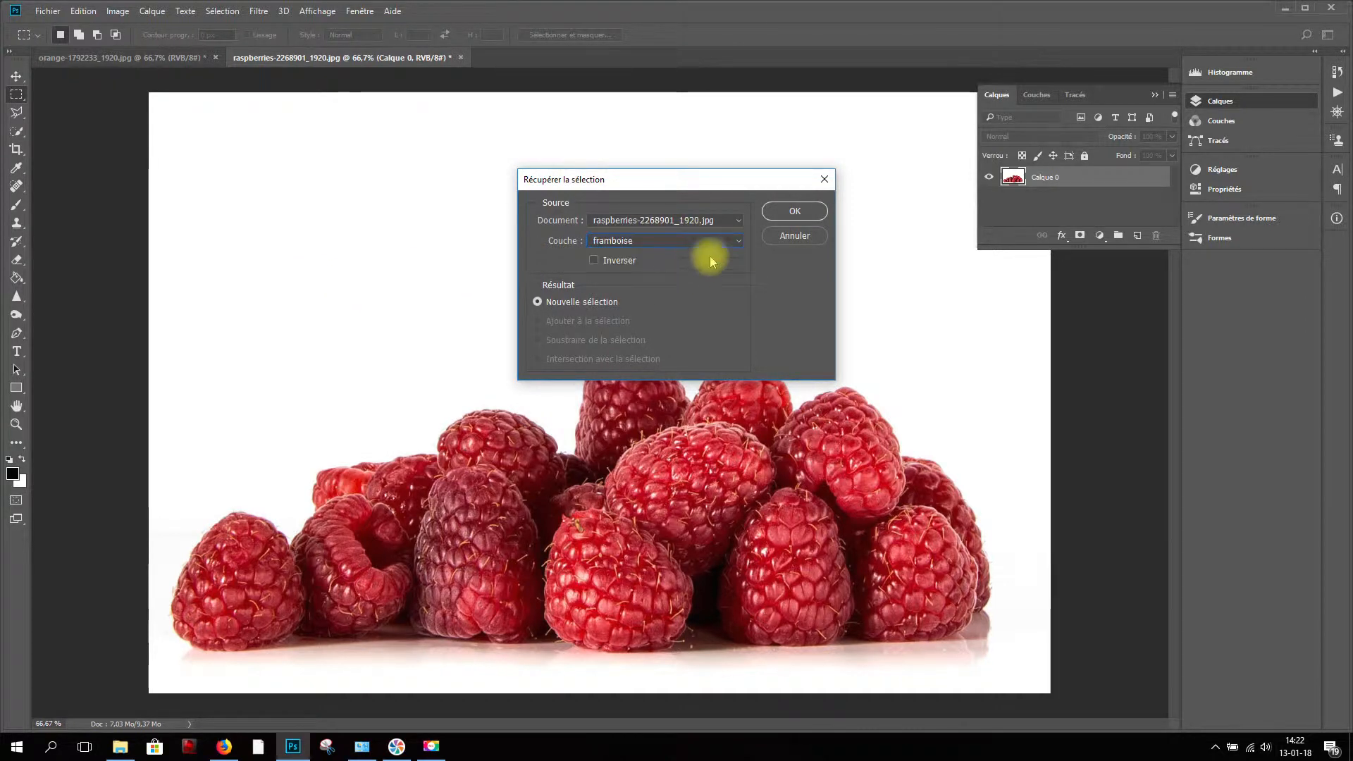
pyautogui.click(785, 210)
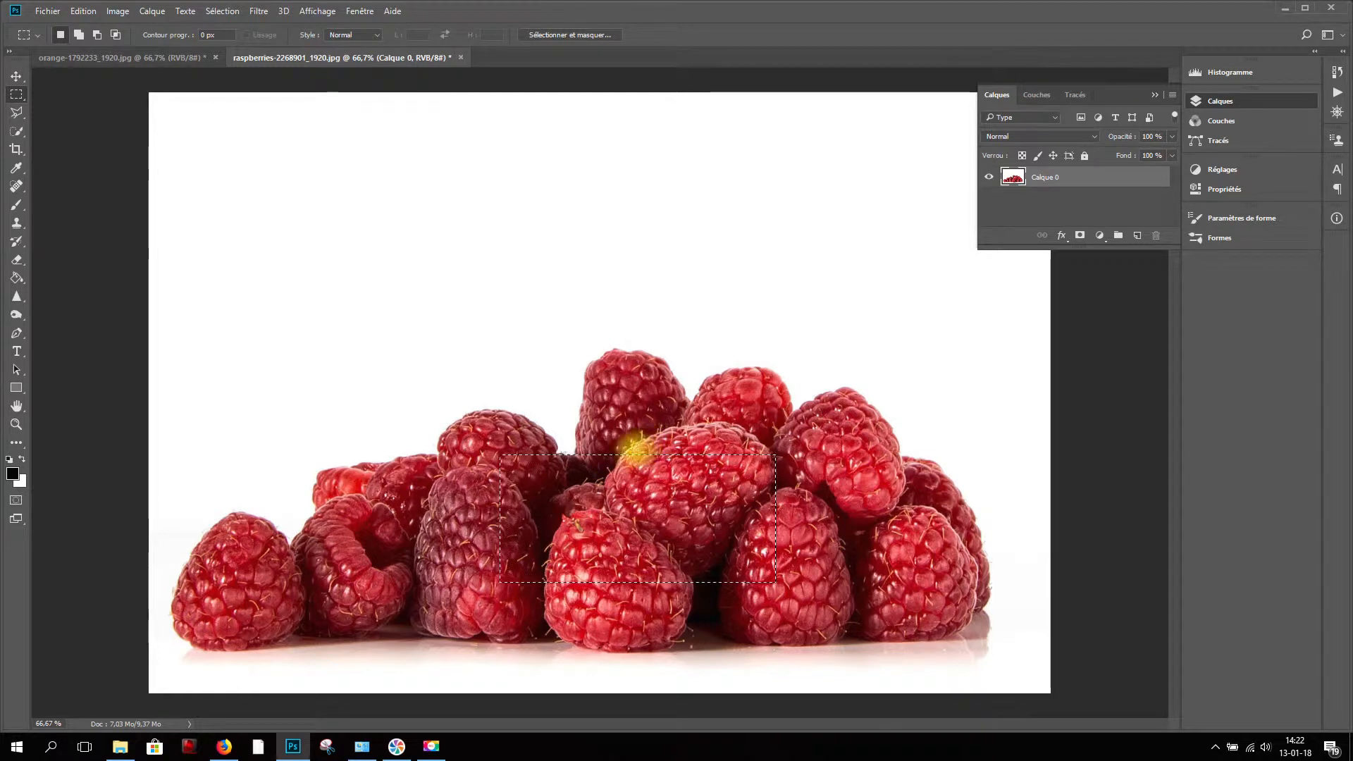
# Draw a closed, irregular Polygonal Lasso selection spanning the raspberries from the far-left one to those right of centre, replacing the rectangle
pyautogui.click(16, 113)
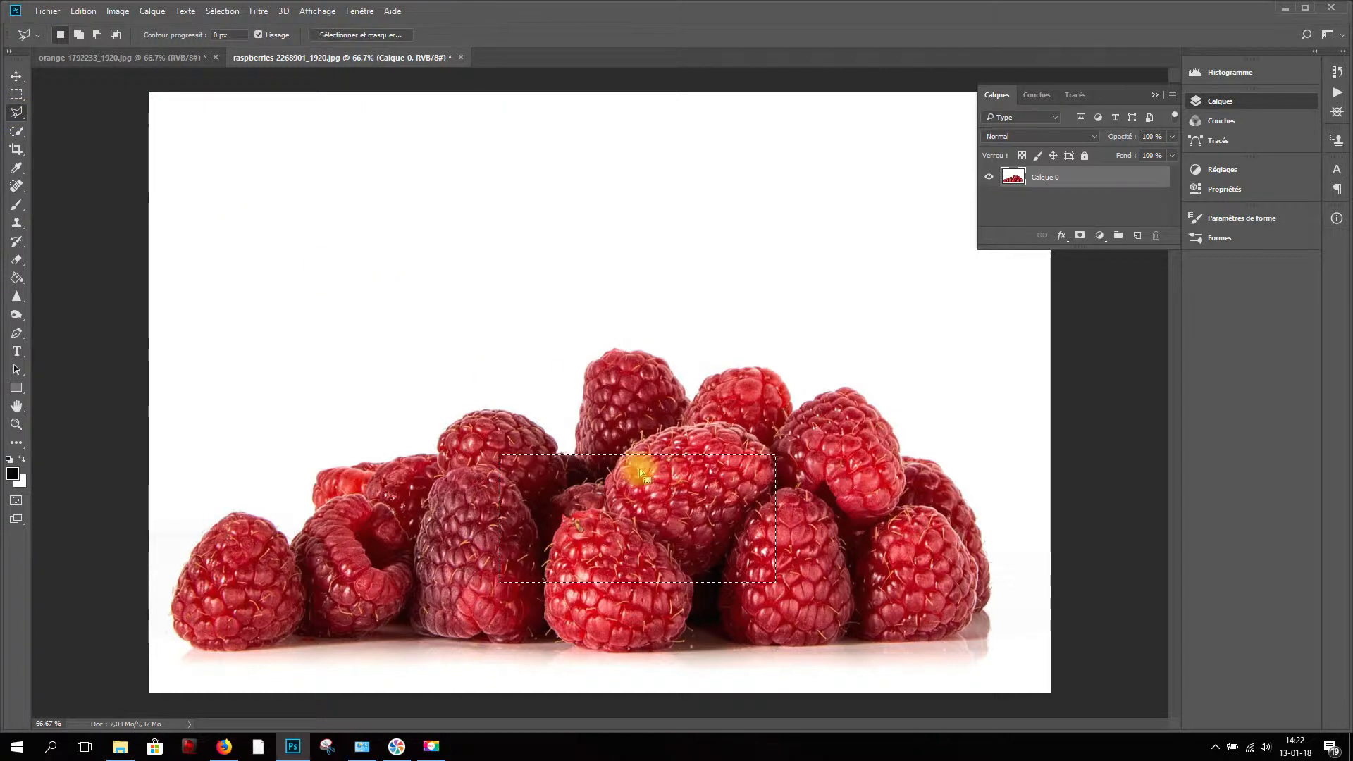
pyautogui.click(629, 448)
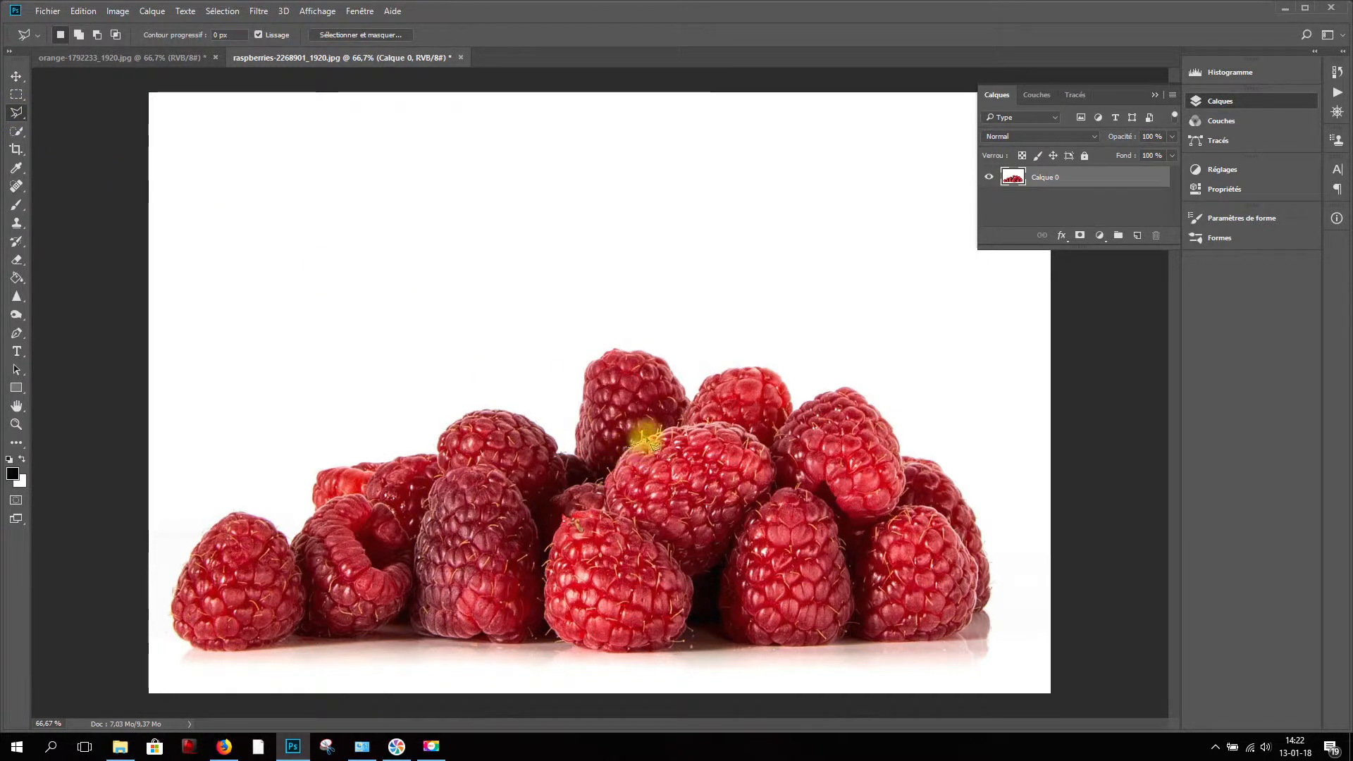
pyautogui.click(645, 410)
pyautogui.click(683, 411)
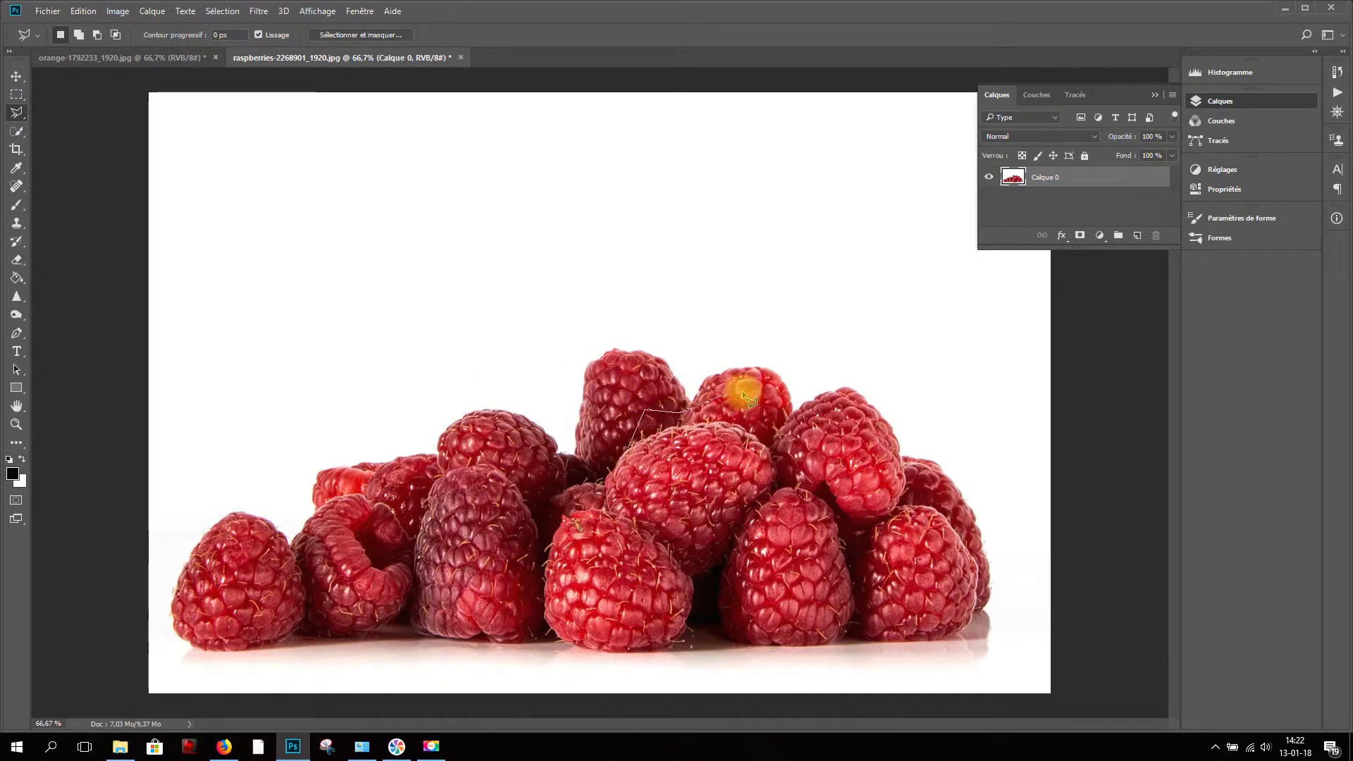
pyautogui.click(819, 451)
pyautogui.click(790, 472)
pyautogui.click(675, 499)
pyautogui.click(619, 528)
pyautogui.click(627, 587)
pyautogui.click(544, 592)
pyautogui.click(427, 580)
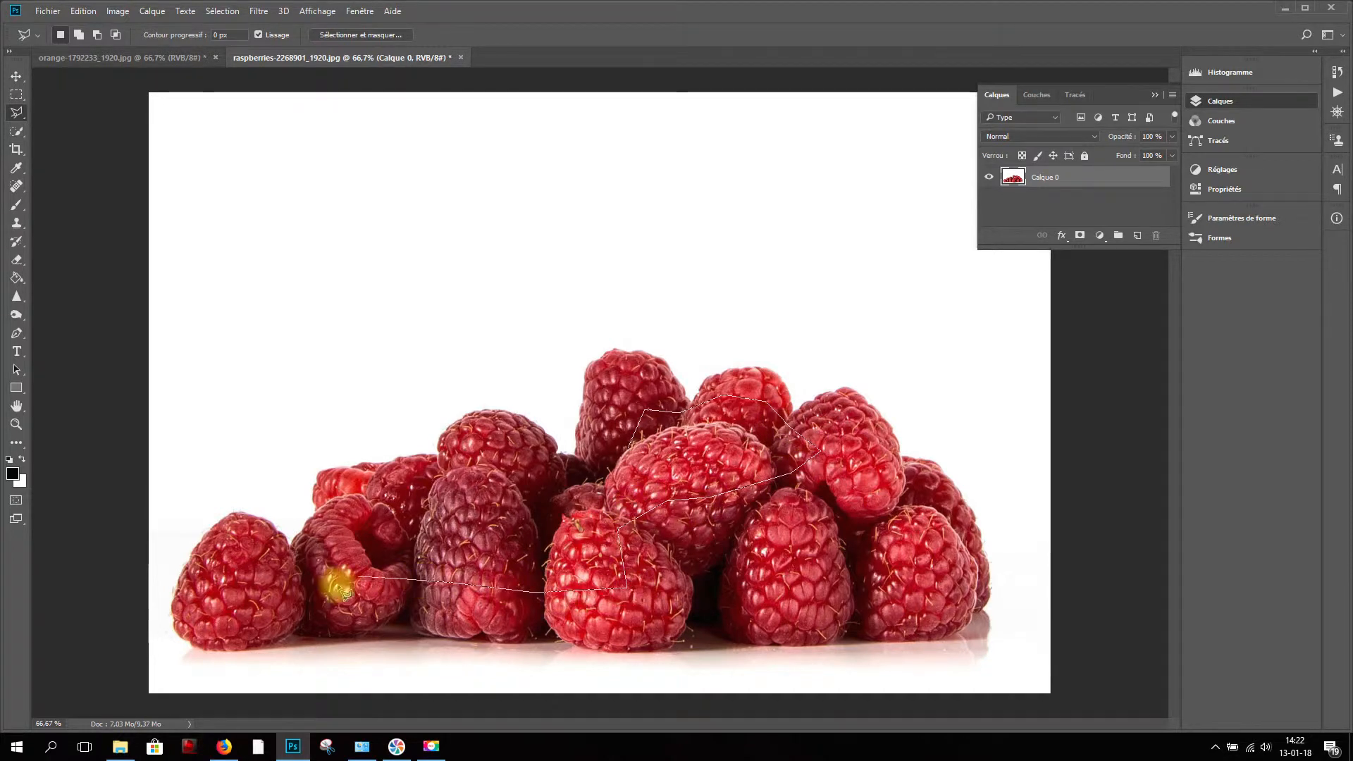
pyautogui.click(260, 588)
pyautogui.click(347, 545)
pyautogui.click(350, 506)
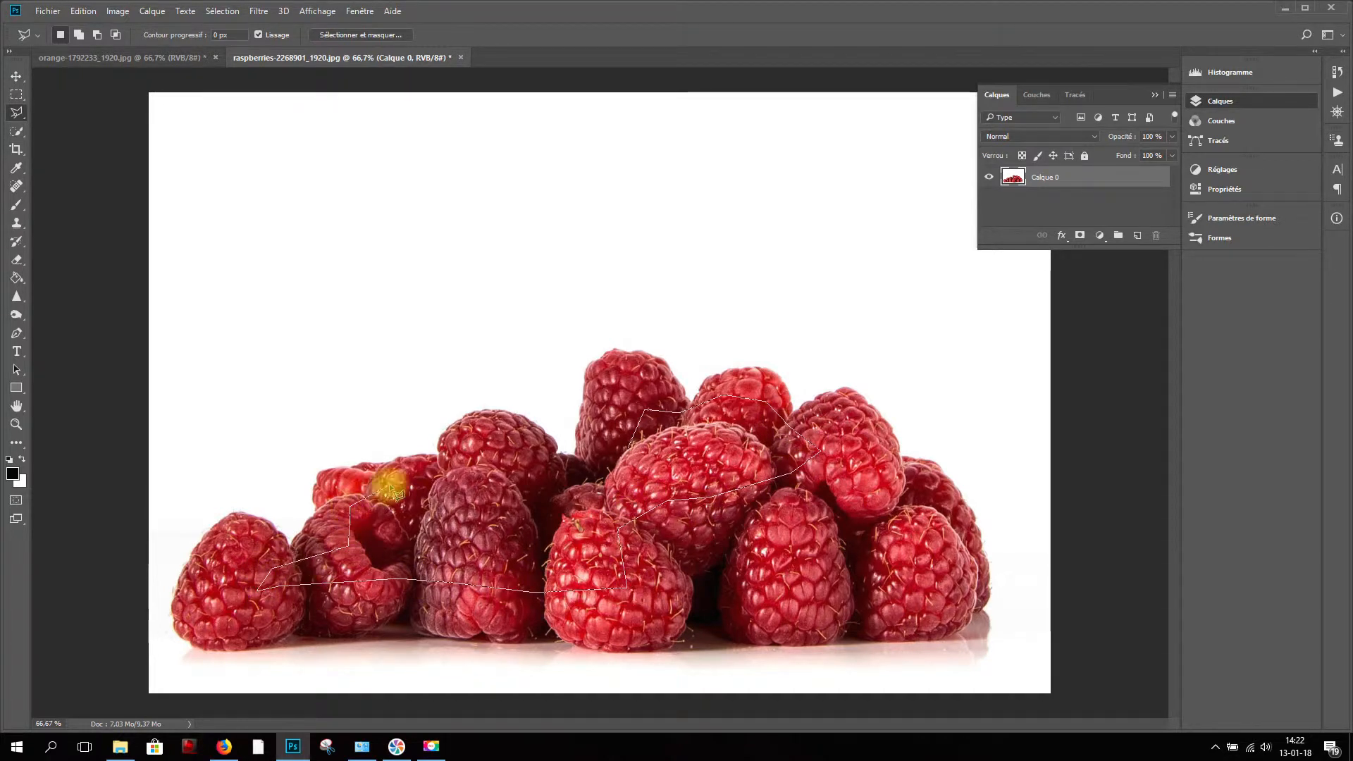
pyautogui.click(480, 450)
pyautogui.click(512, 465)
pyautogui.click(569, 465)
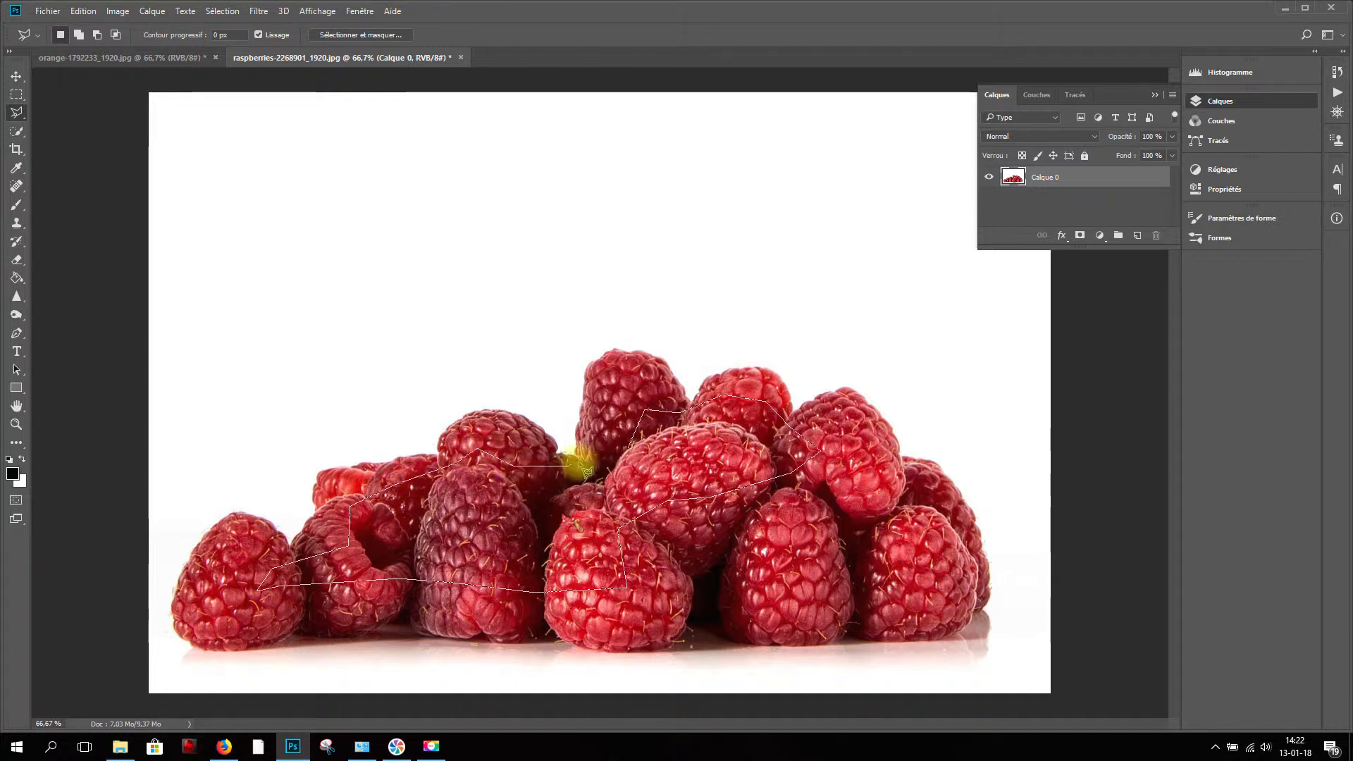
pyautogui.click(637, 450)
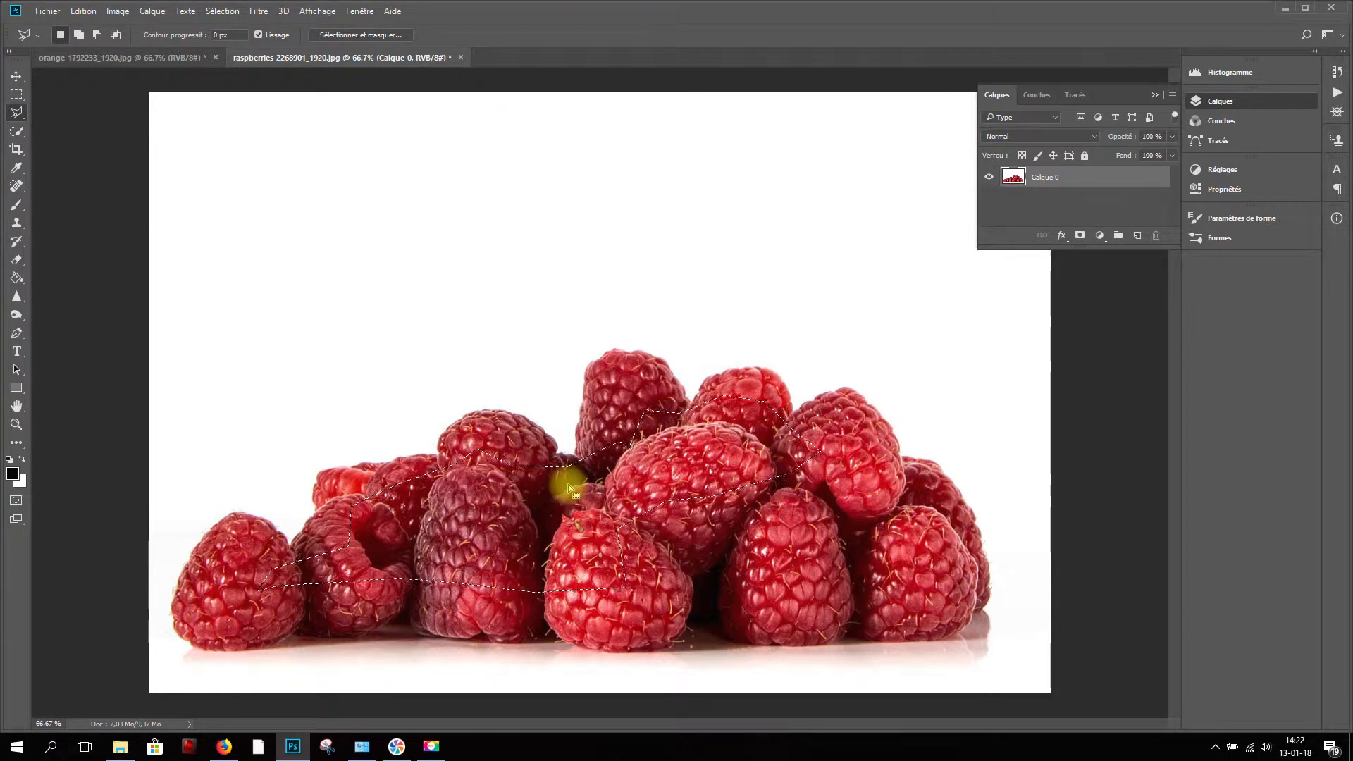
# Save the lasso selection into the existing framboise channel with the Ajouter à la couche option
pyautogui.click(223, 11)
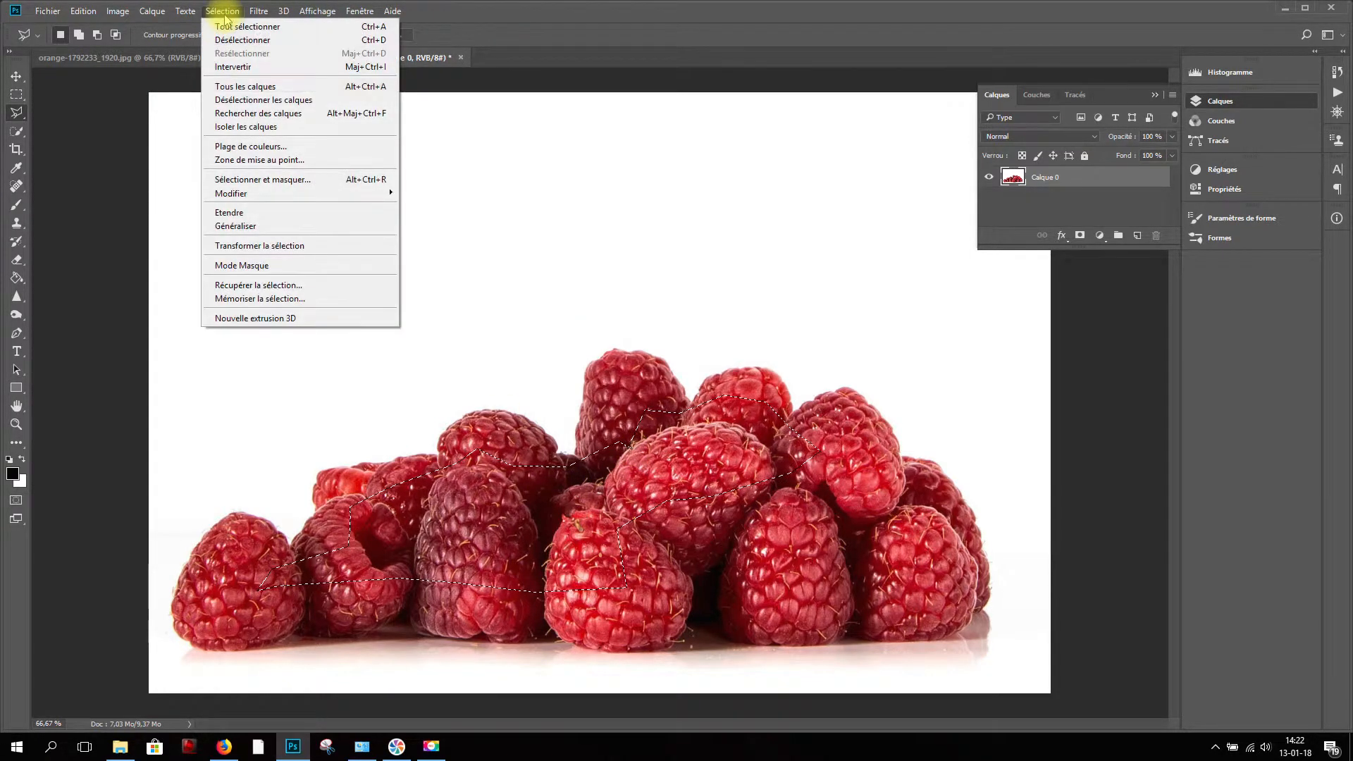
pyautogui.click(318, 298)
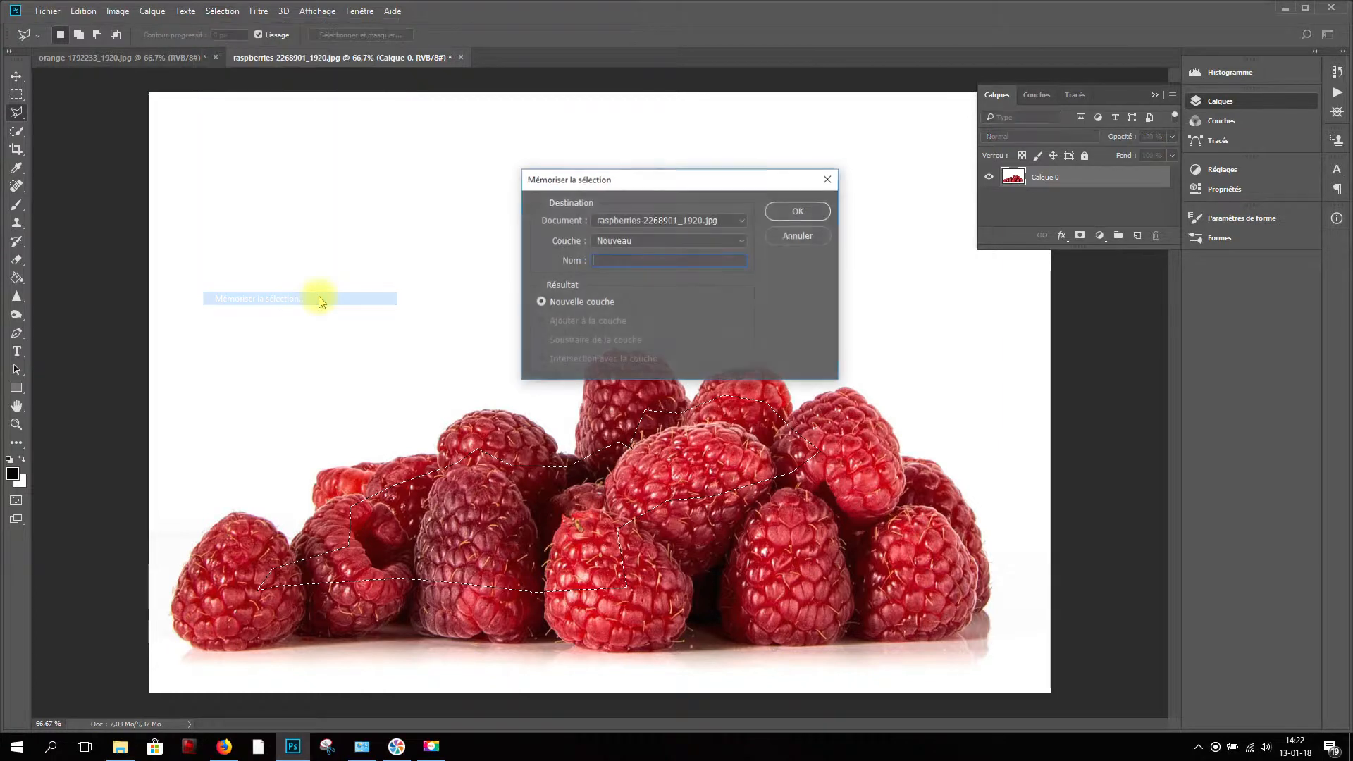
pyautogui.click(736, 241)
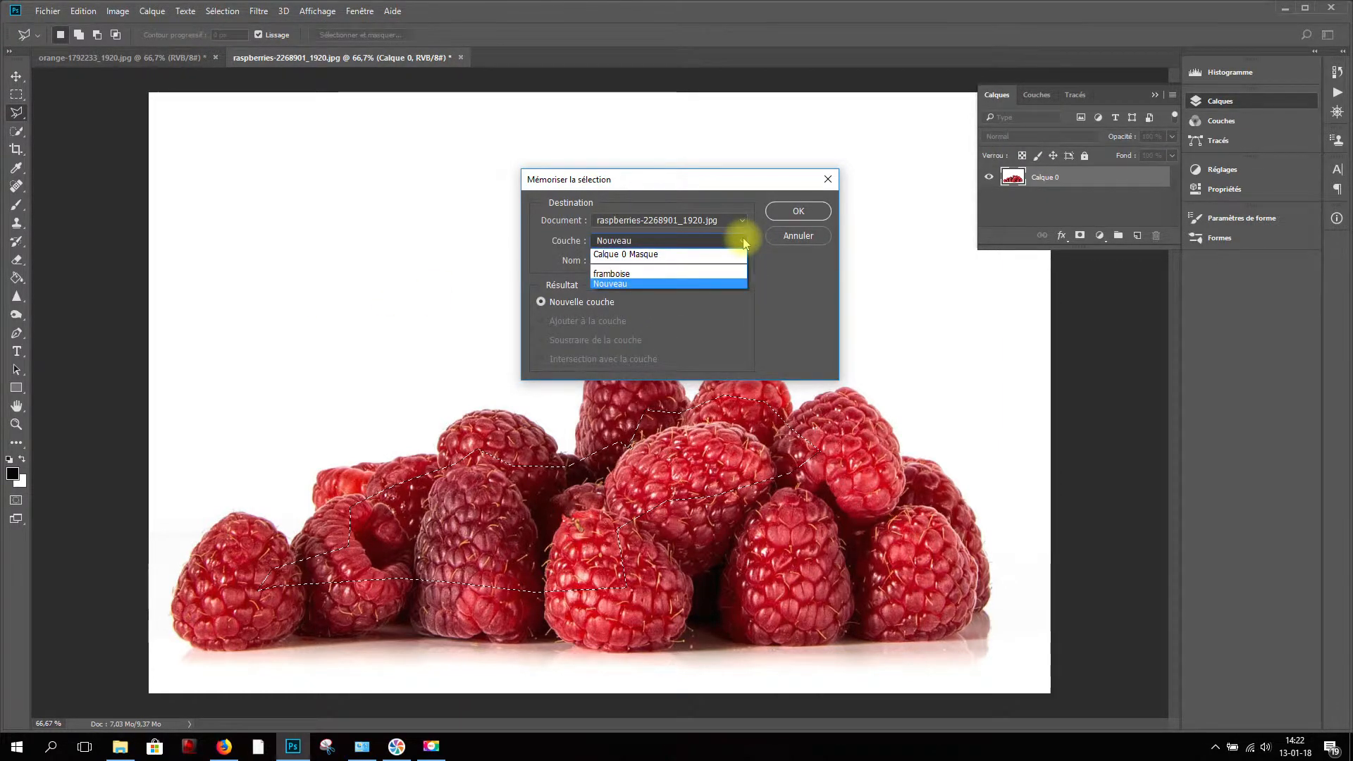
pyautogui.click(716, 274)
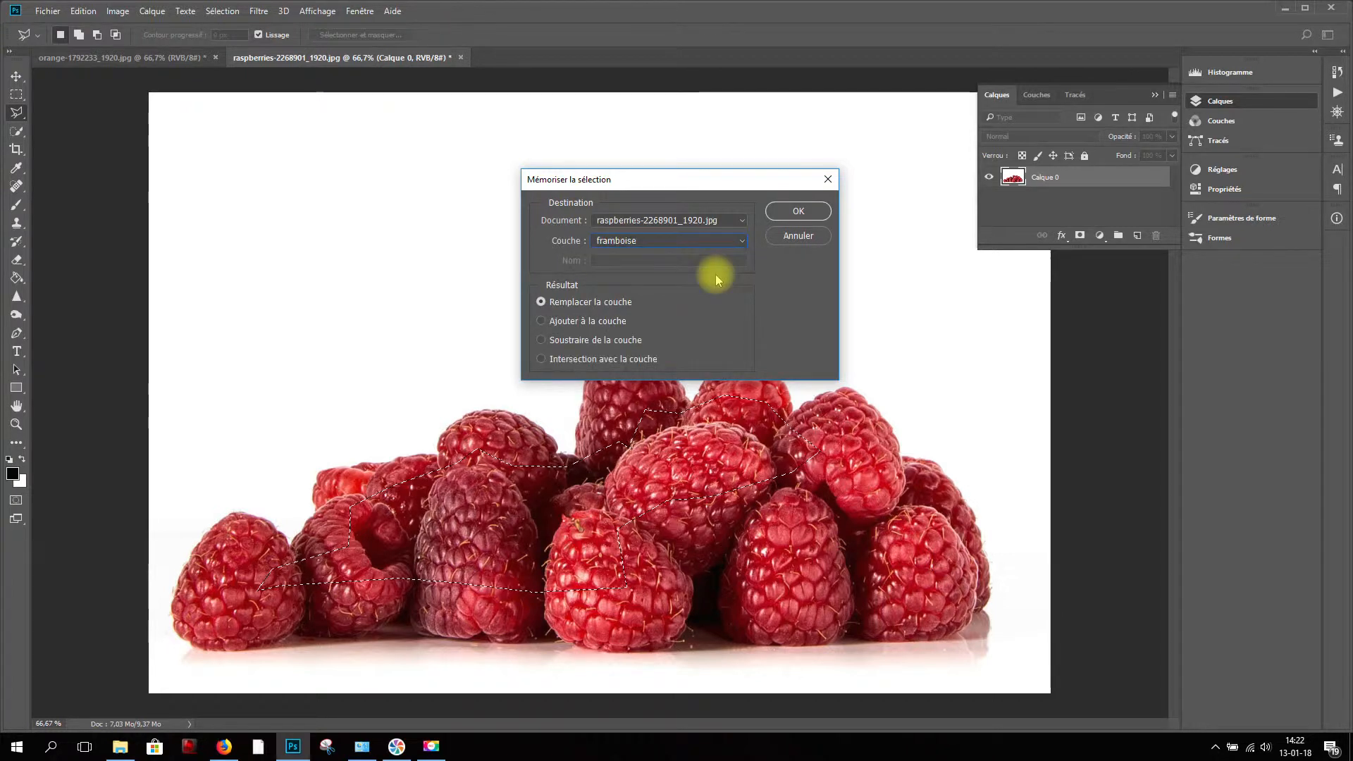
pyautogui.click(542, 321)
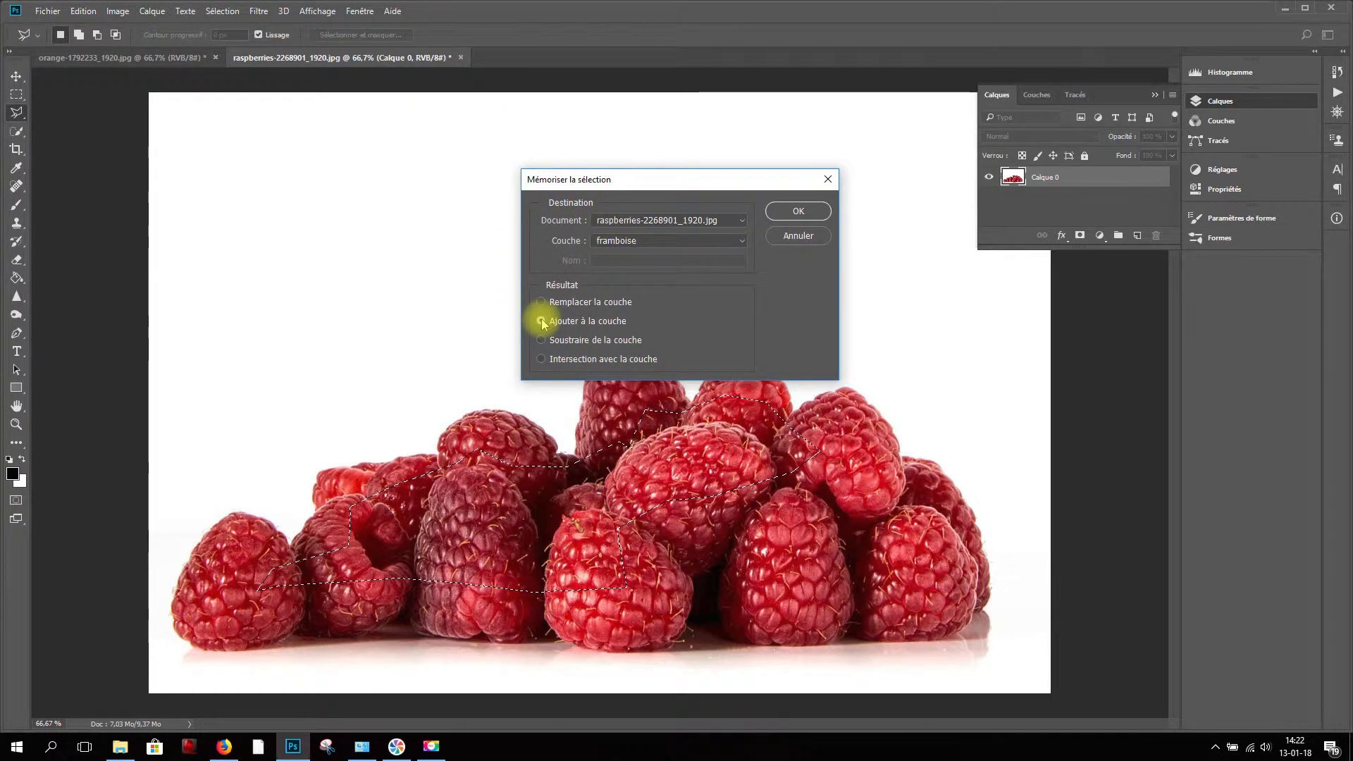
pyautogui.click(777, 215)
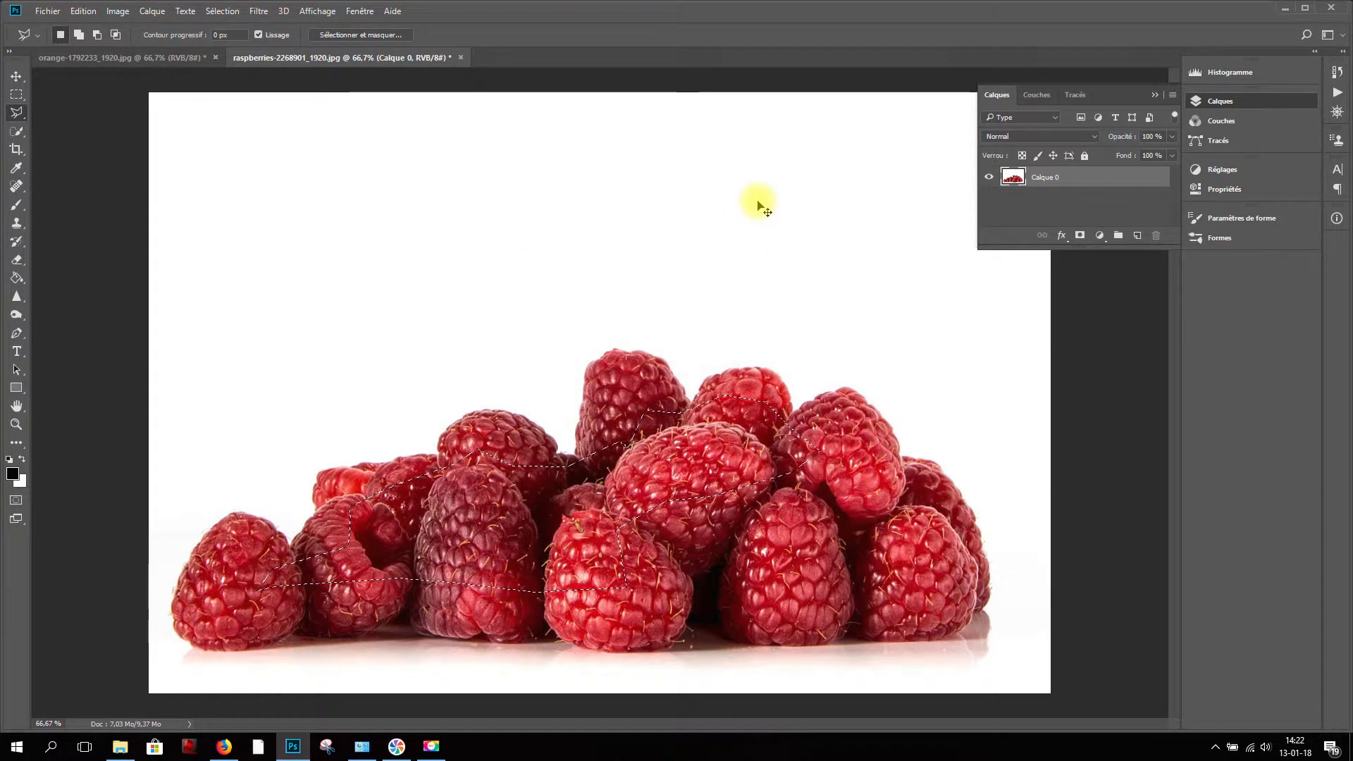
# Deselect the lasso outline and load the combined framboise channel as a new selection
pyautogui.hotkey('ctrl', 'd')
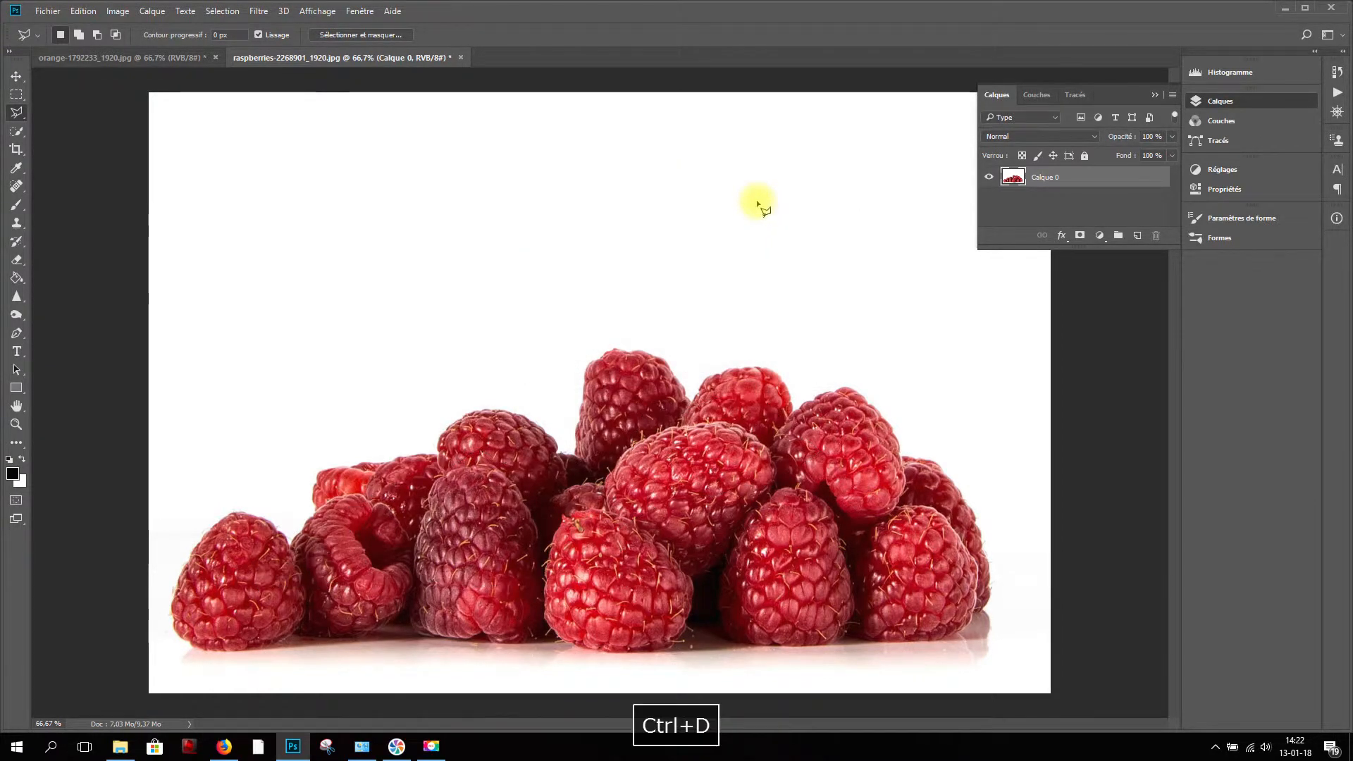
pyautogui.click(222, 11)
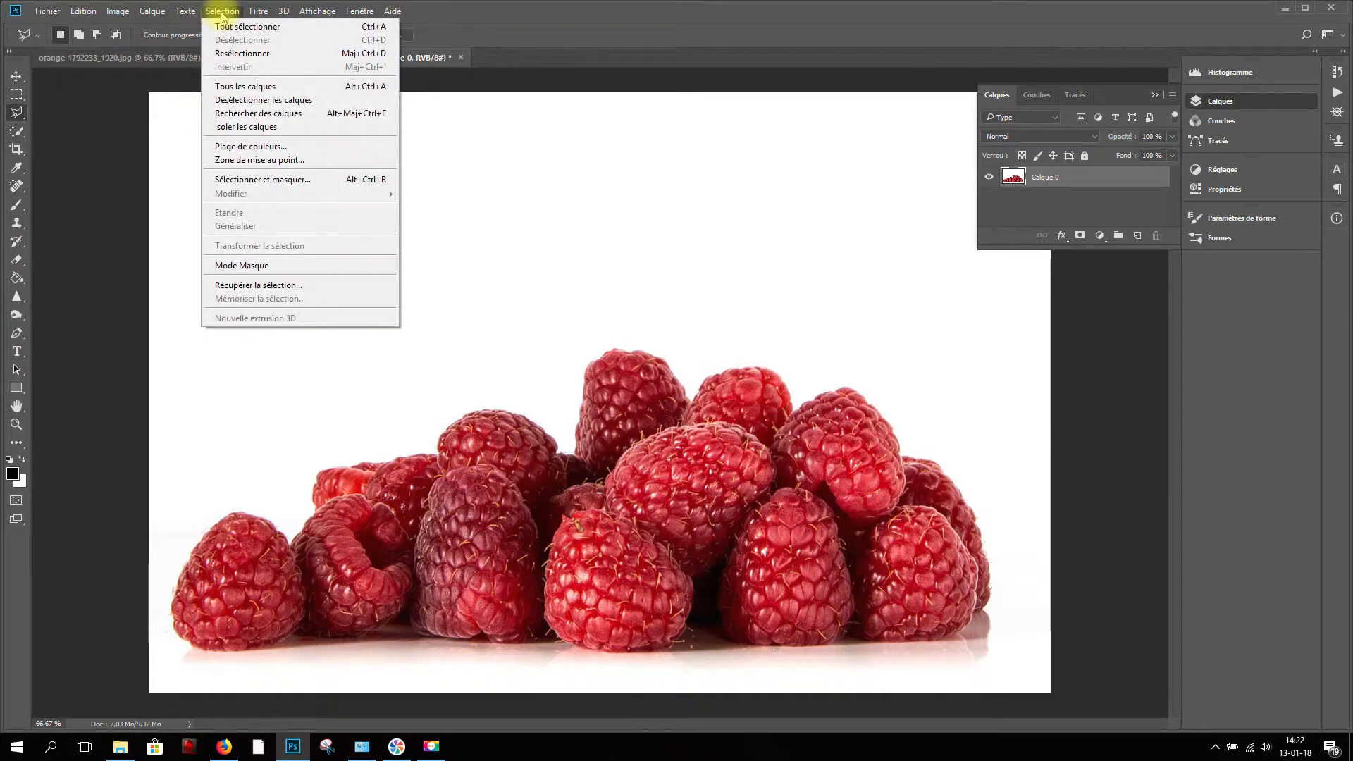
pyautogui.click(294, 284)
pyautogui.click(666, 241)
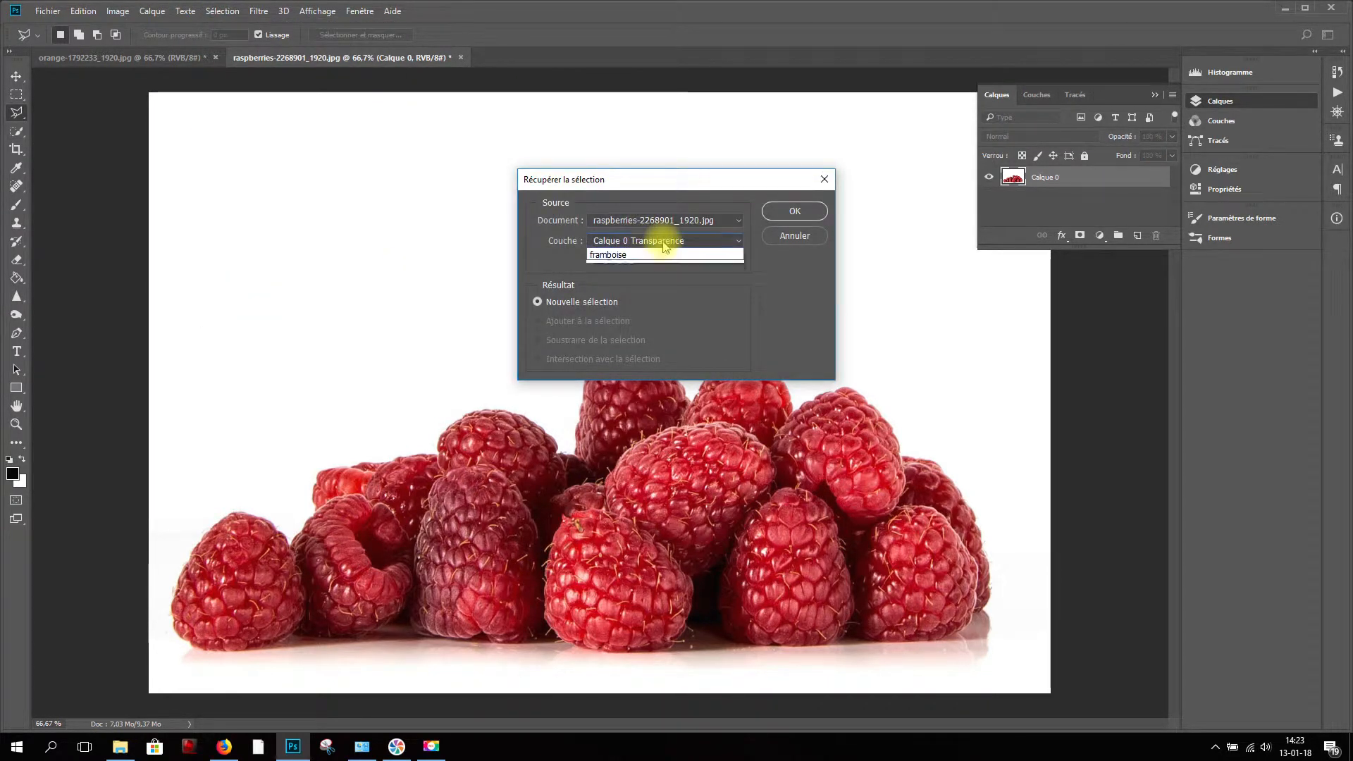
pyautogui.click(663, 273)
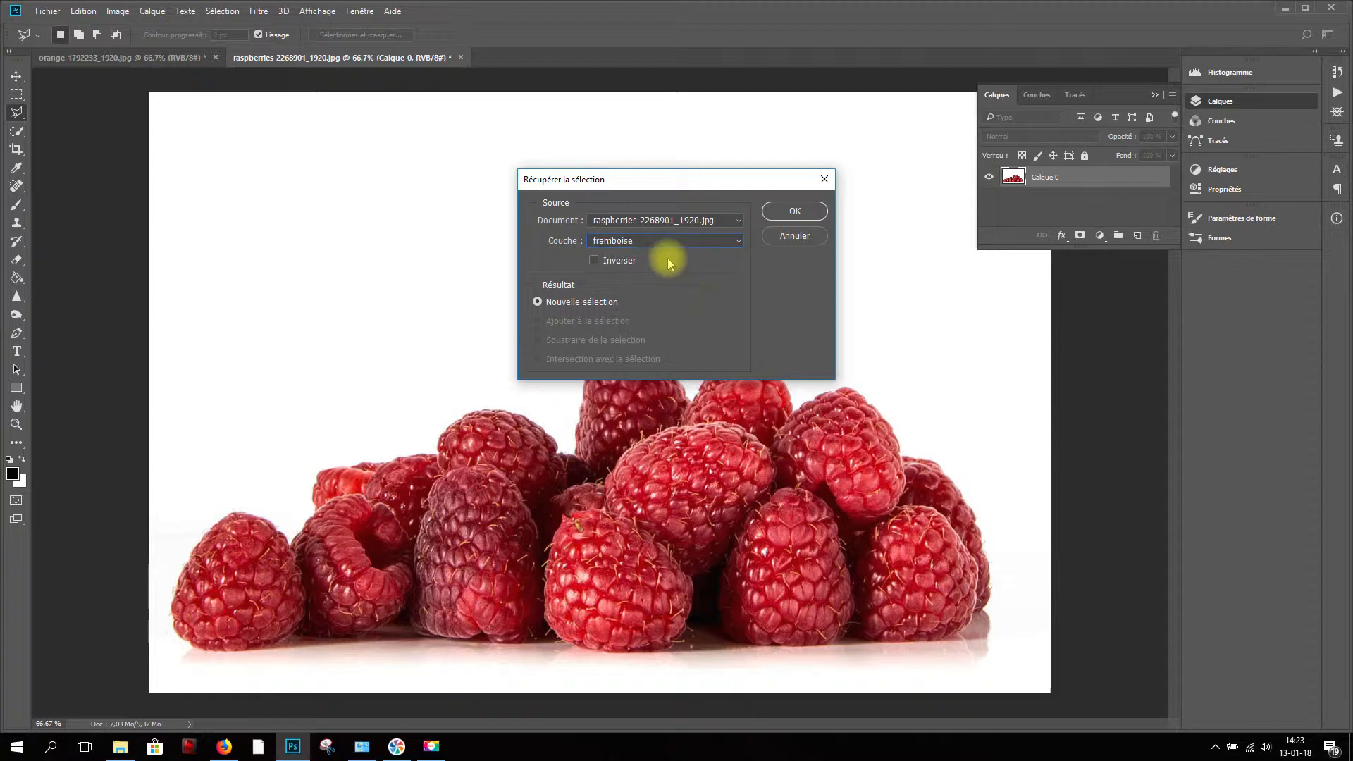
pyautogui.click(811, 211)
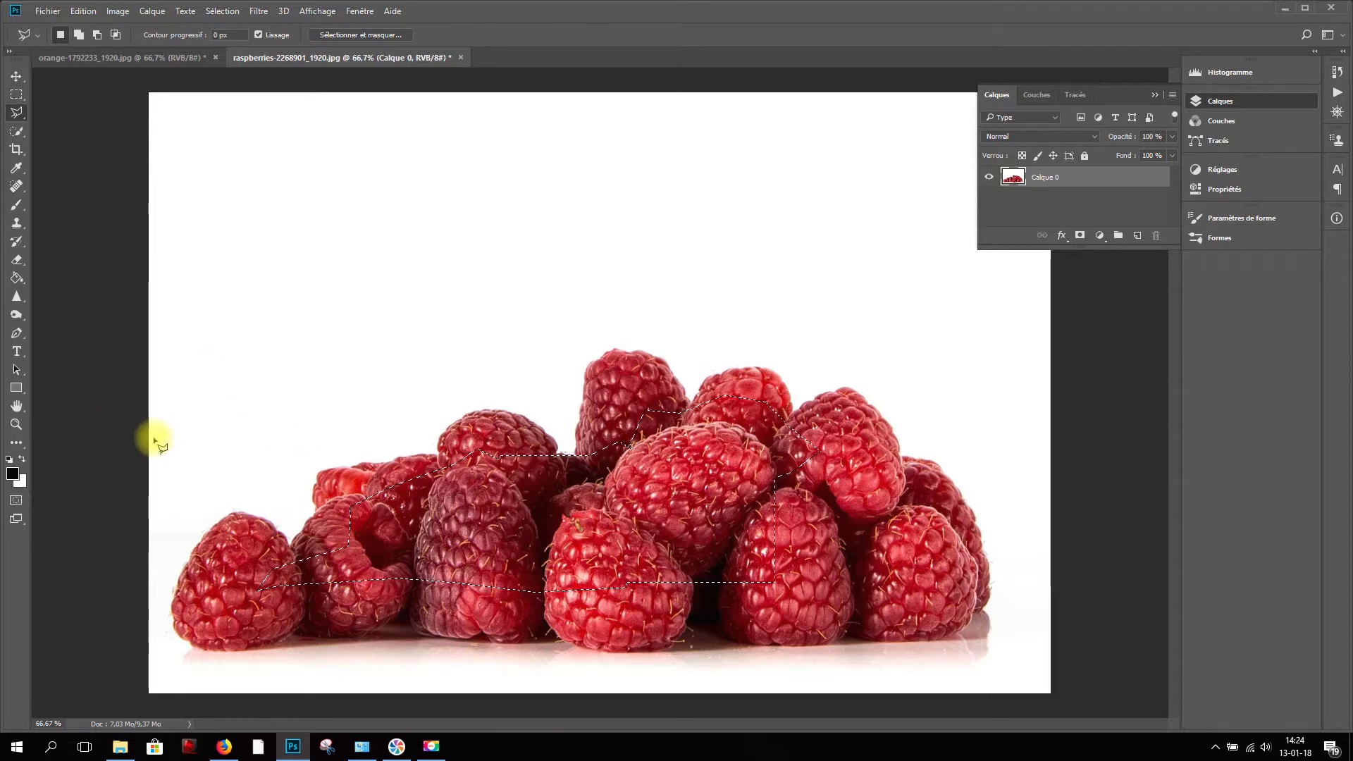
pyautogui.click(234, 14)
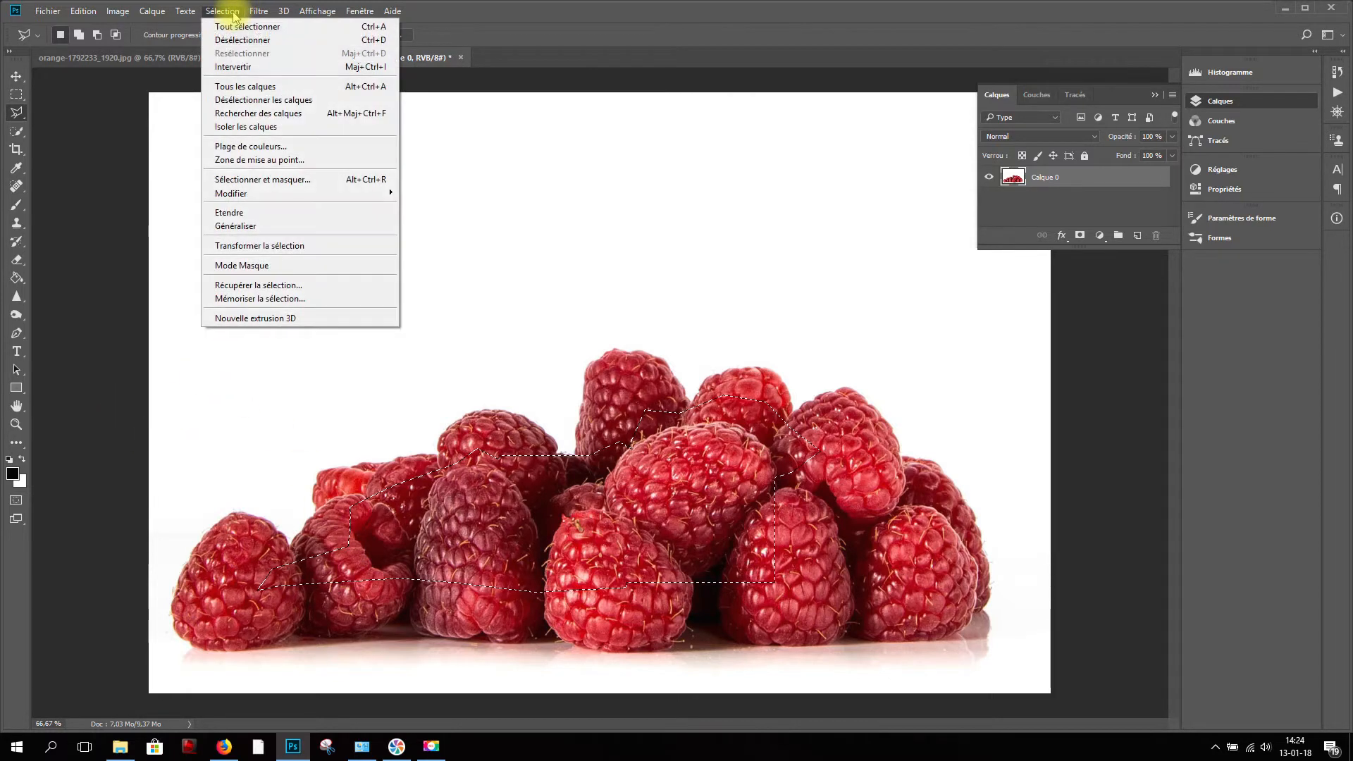